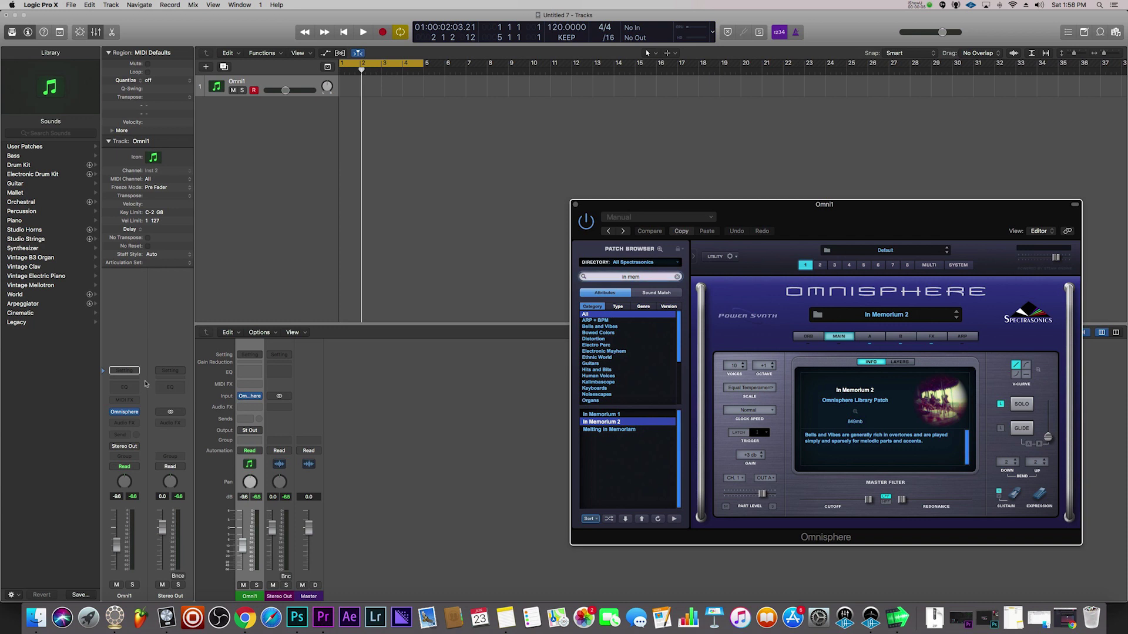
- Load the 'In Memorium 2' Omnisphere patch on the Omni1 instrument track
mouse_move(124, 413)
- Insert Mixed In Key's Captain Chords as Omni1's MIDI effect and move its window aside
click(134, 400)
mouse_move(154, 479)
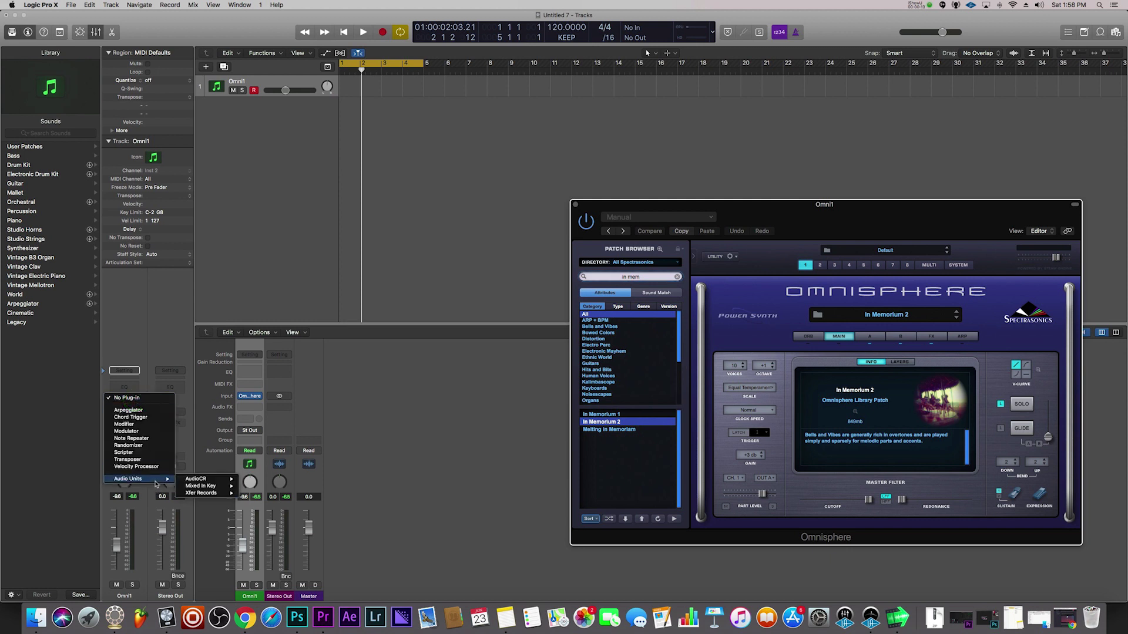
mouse_move(219, 487)
click(268, 486)
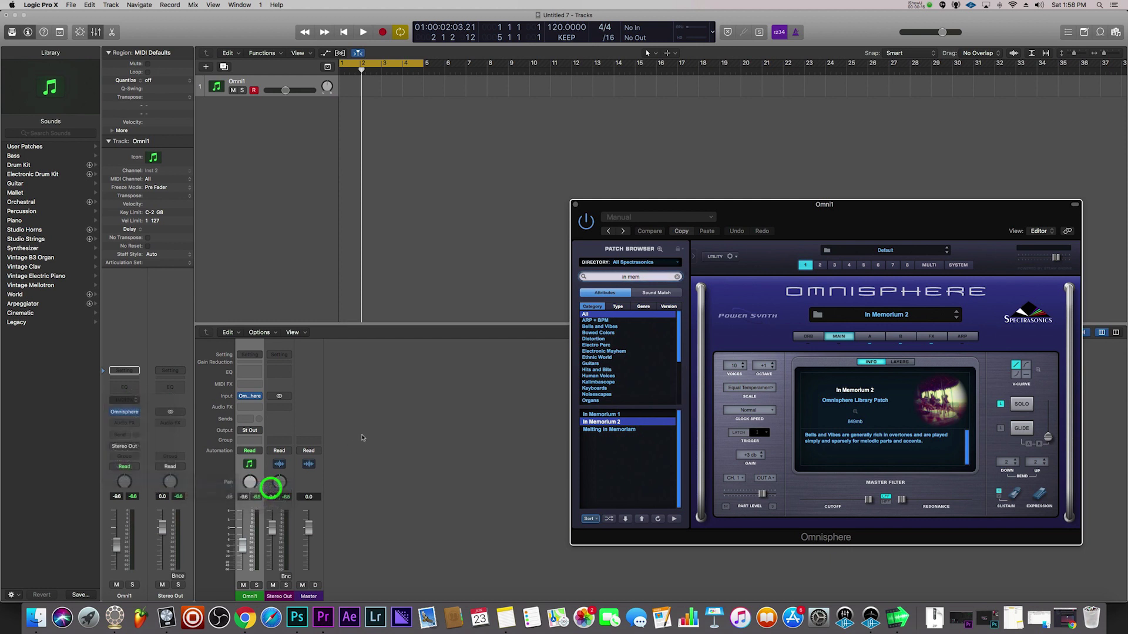
drag(289, 40, 372, 224)
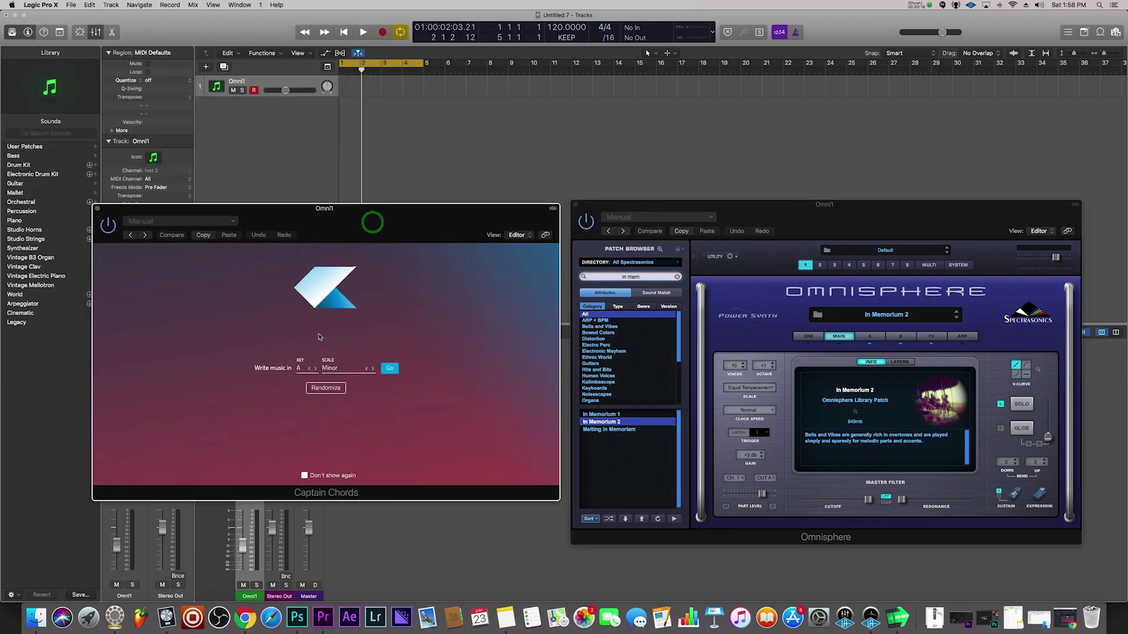
- Set Captain Chords to C Minor and start writing music
click(303, 364)
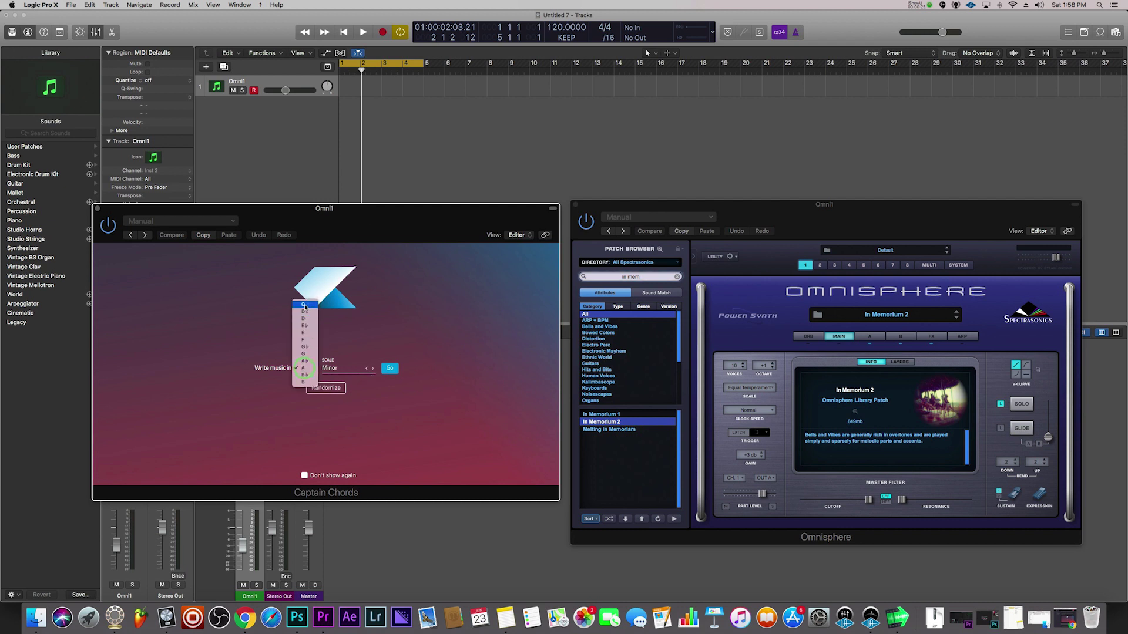
click(337, 390)
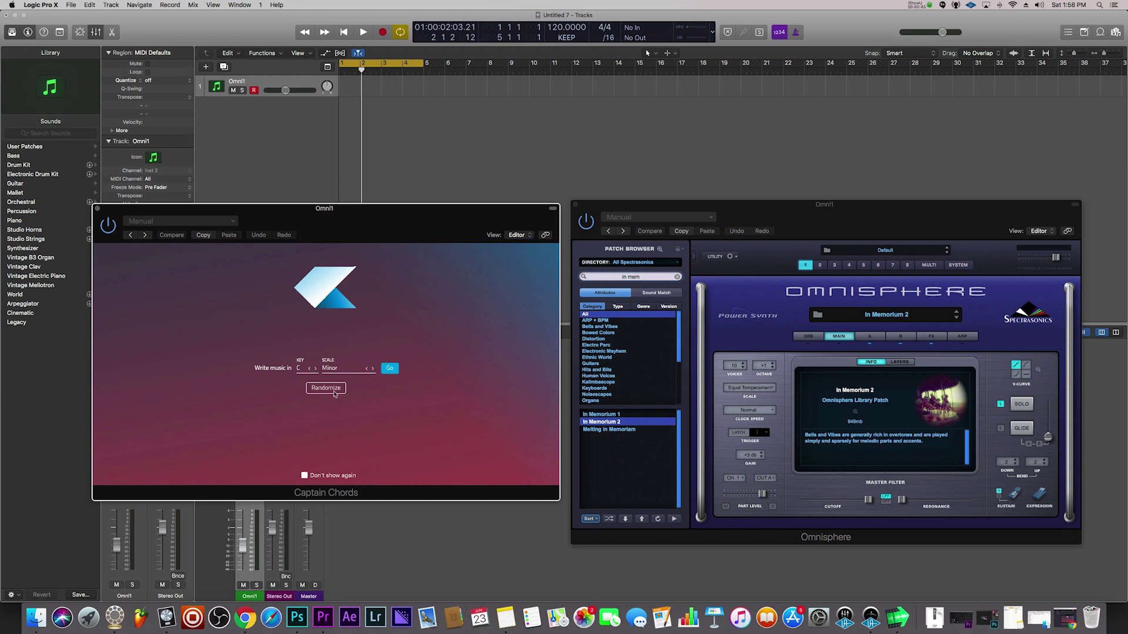
click(390, 369)
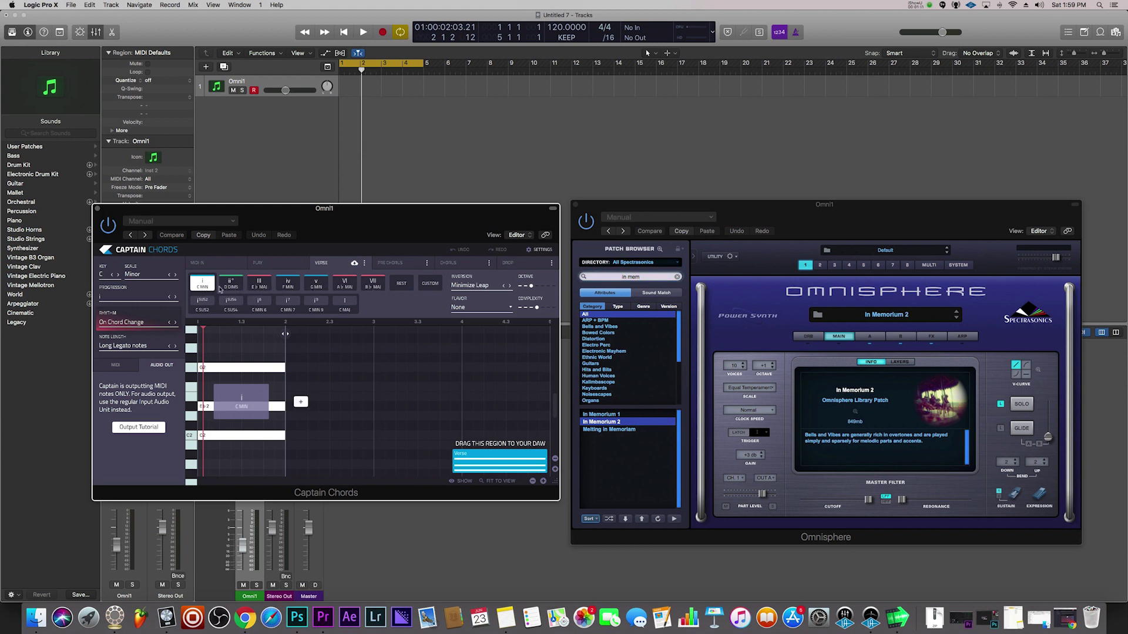
- Audition the seven C minor chords from C min through B♭ maj, returning to C min
click(206, 287)
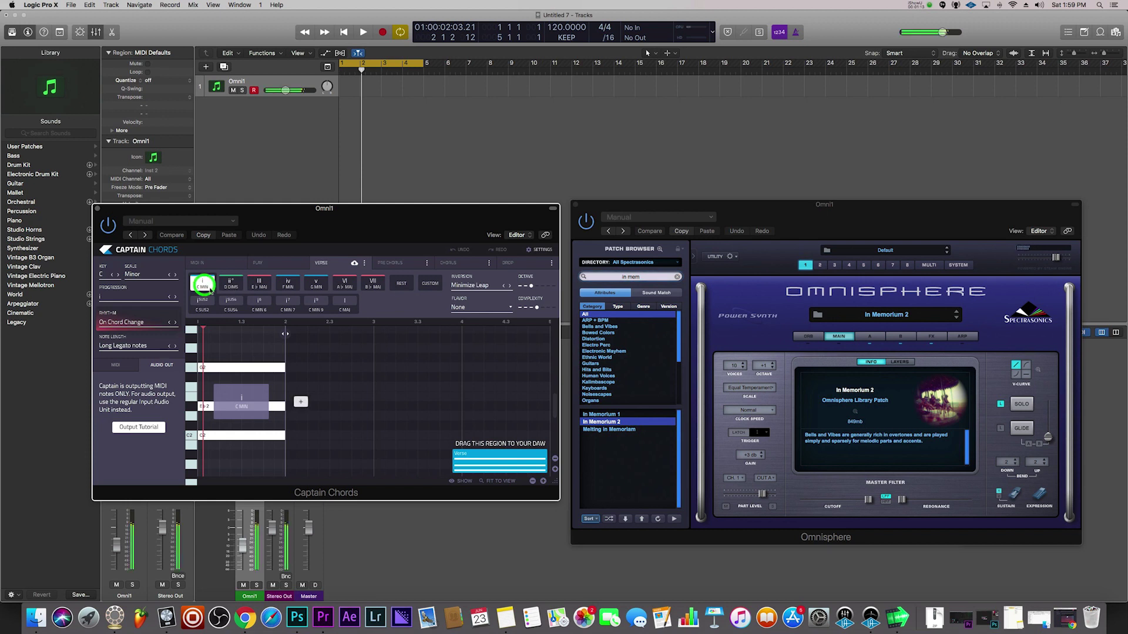
click(232, 286)
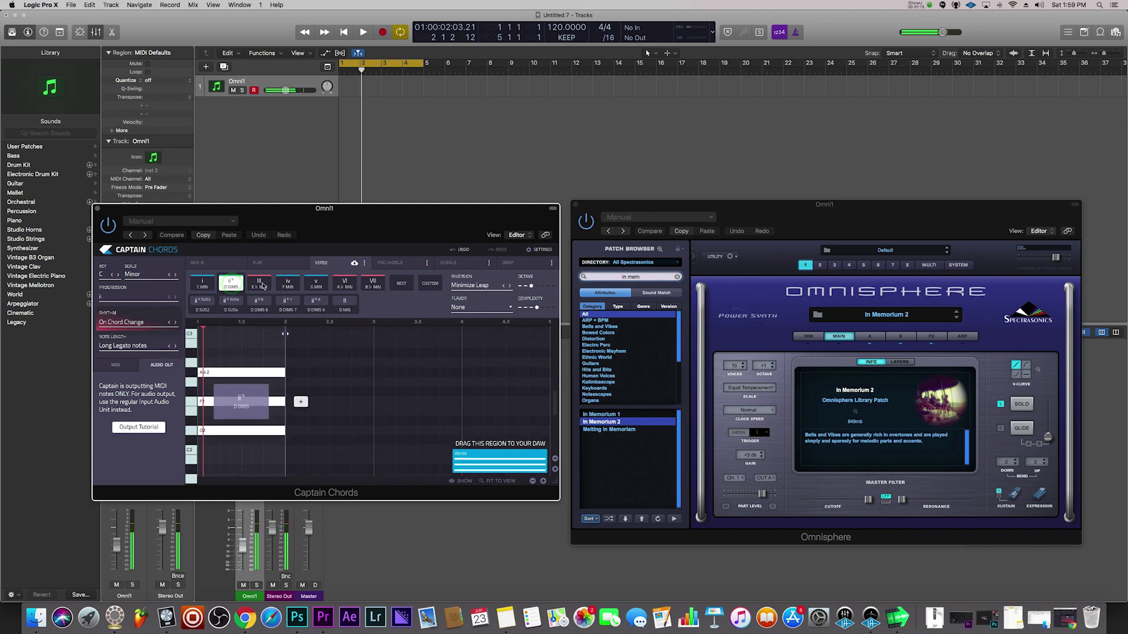
click(261, 286)
click(288, 284)
click(316, 284)
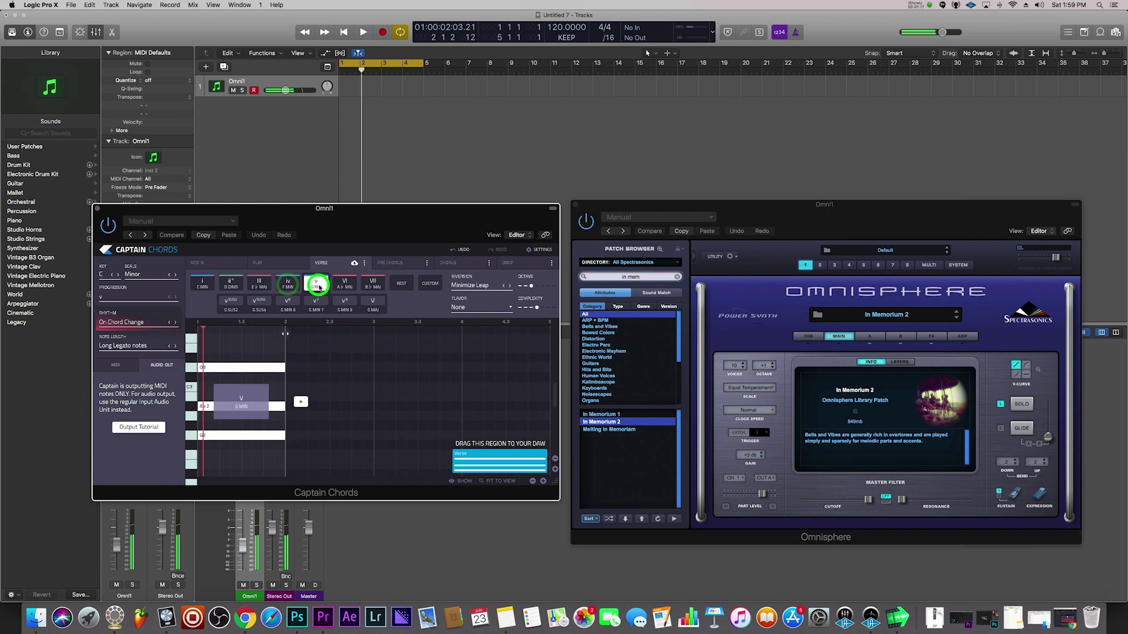
click(345, 284)
click(374, 284)
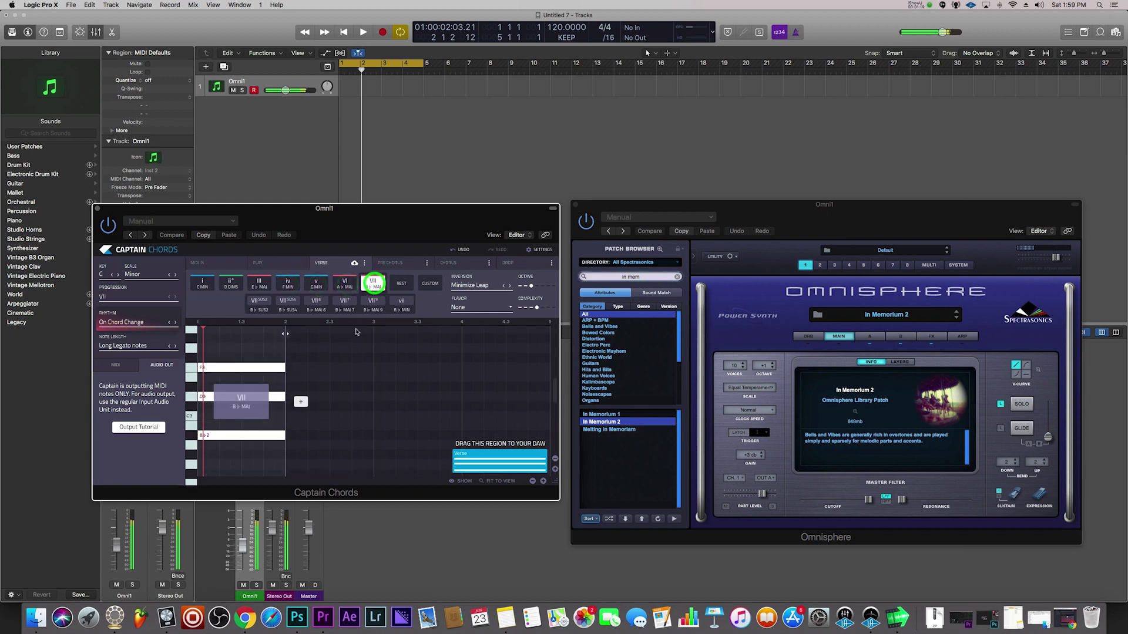
click(203, 285)
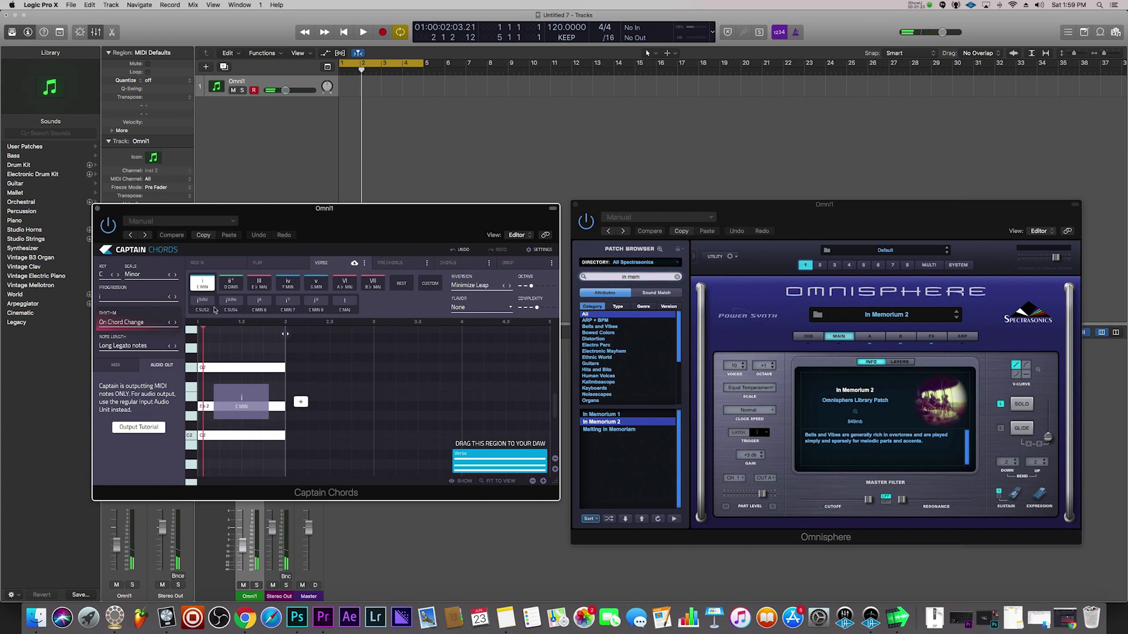
- Audition C minor's sus2, min6 and sus4 variations against plain C min
click(202, 303)
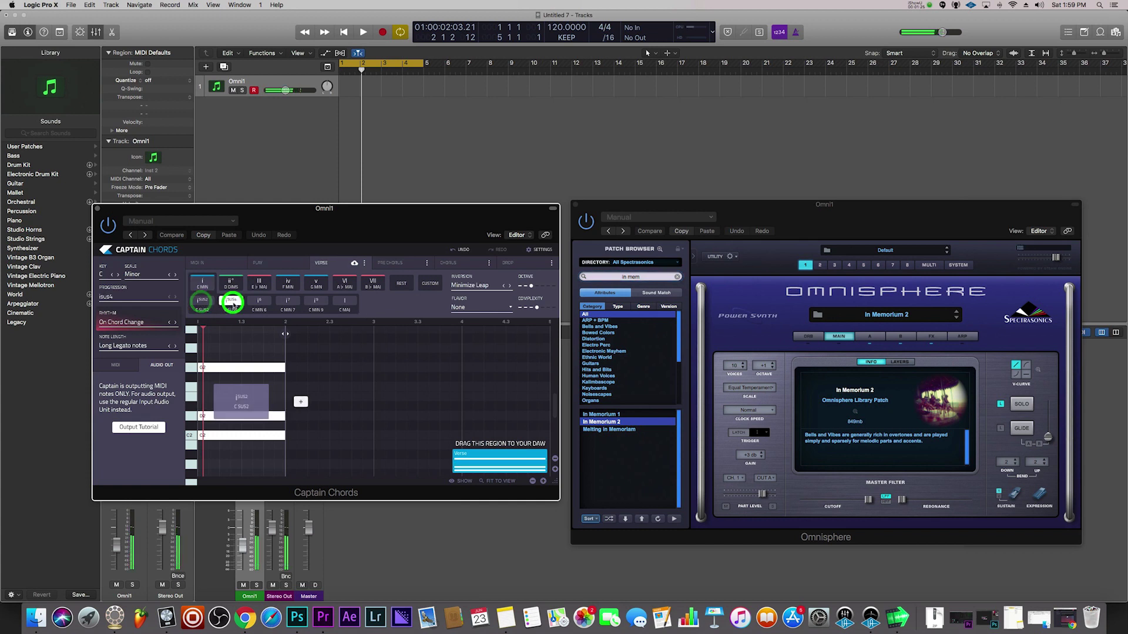
click(263, 302)
click(202, 285)
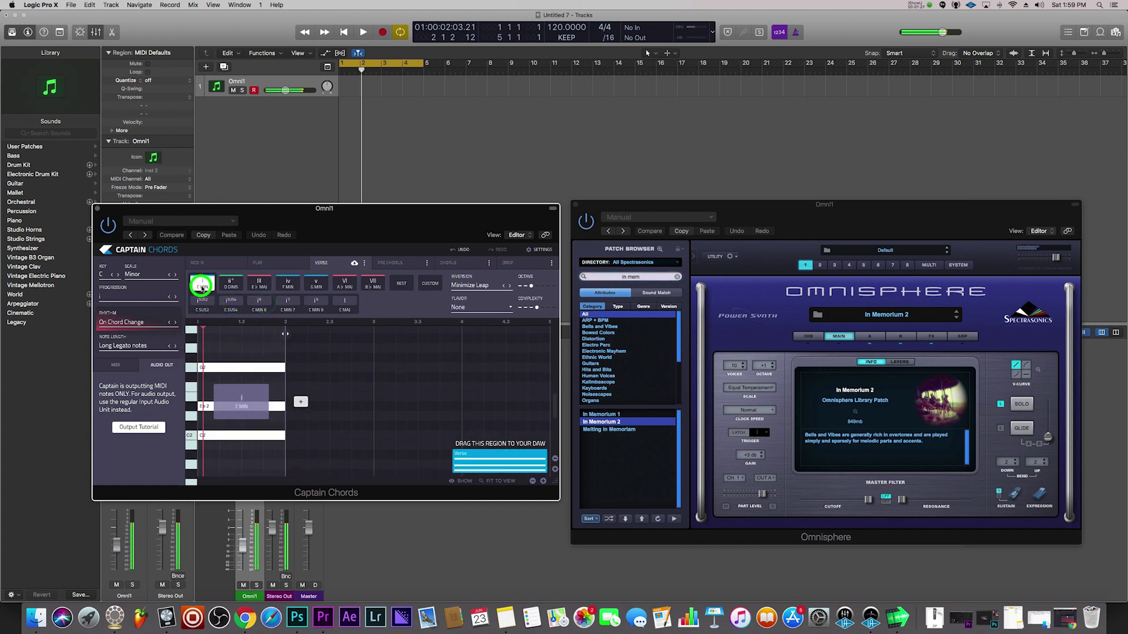
click(230, 302)
click(206, 287)
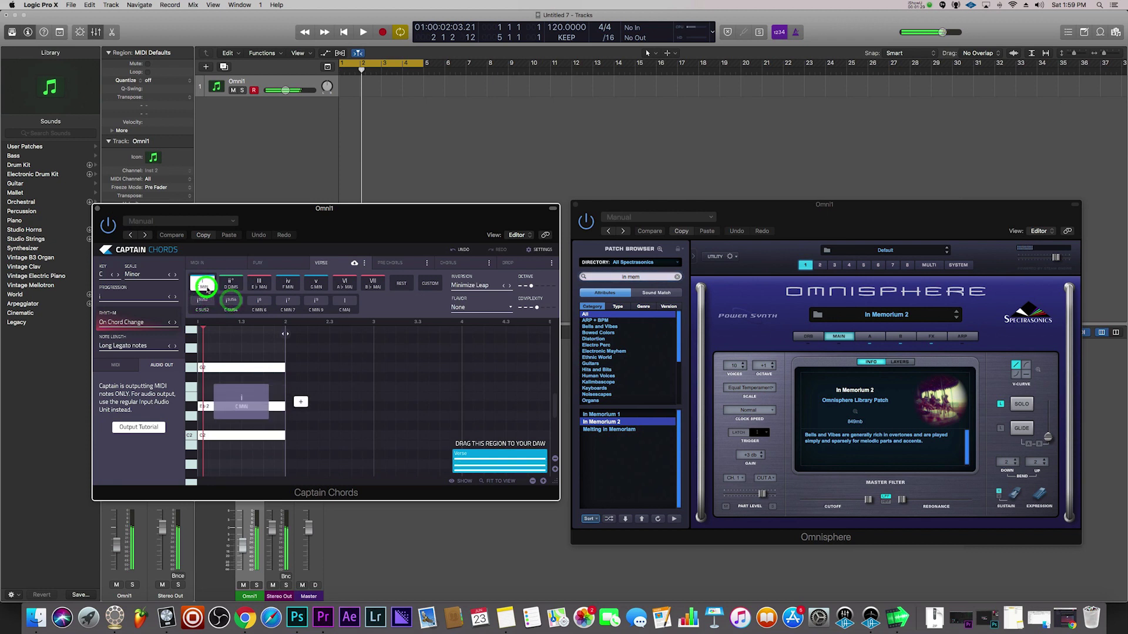
click(202, 301)
click(231, 302)
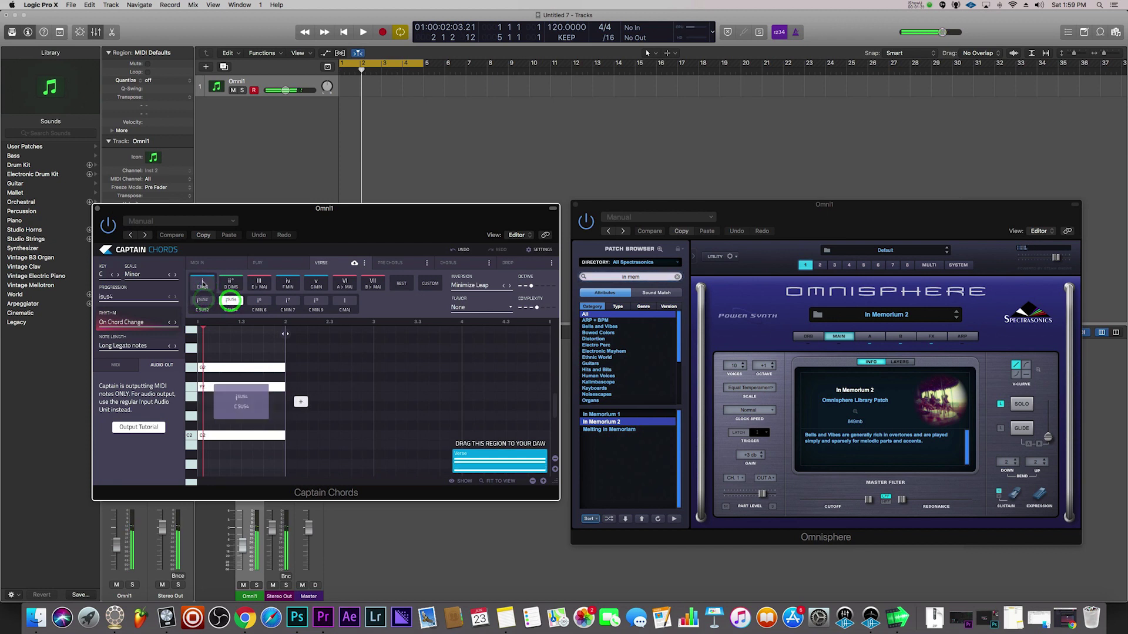
- Audition D dim's dim6, sus4, dim7 and ii°9 variations, ending on D major
click(232, 285)
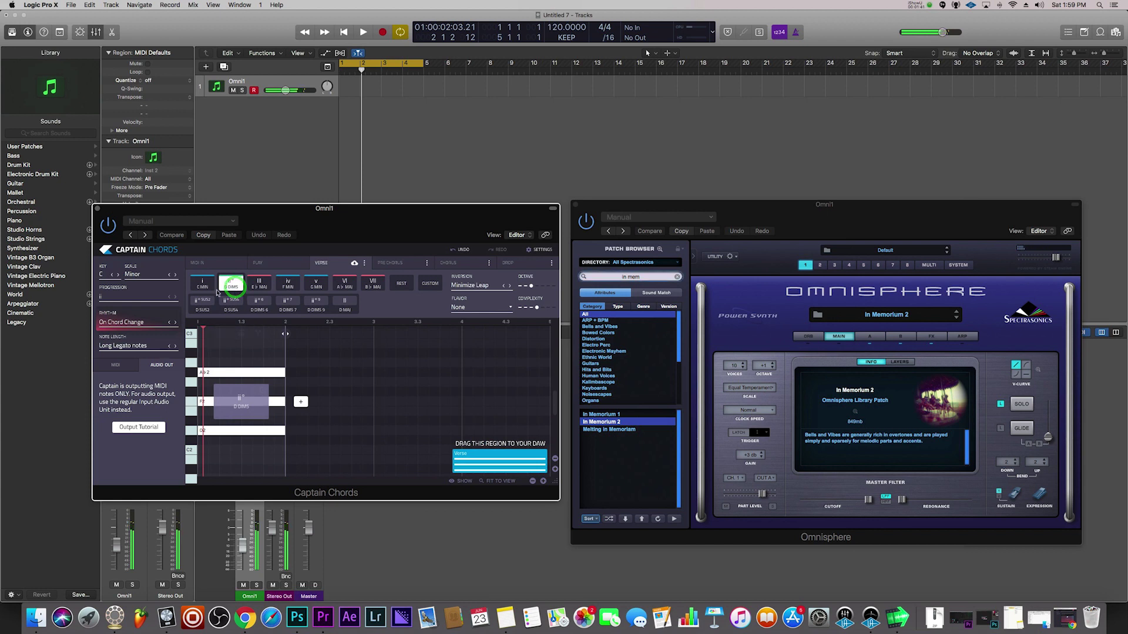
click(231, 302)
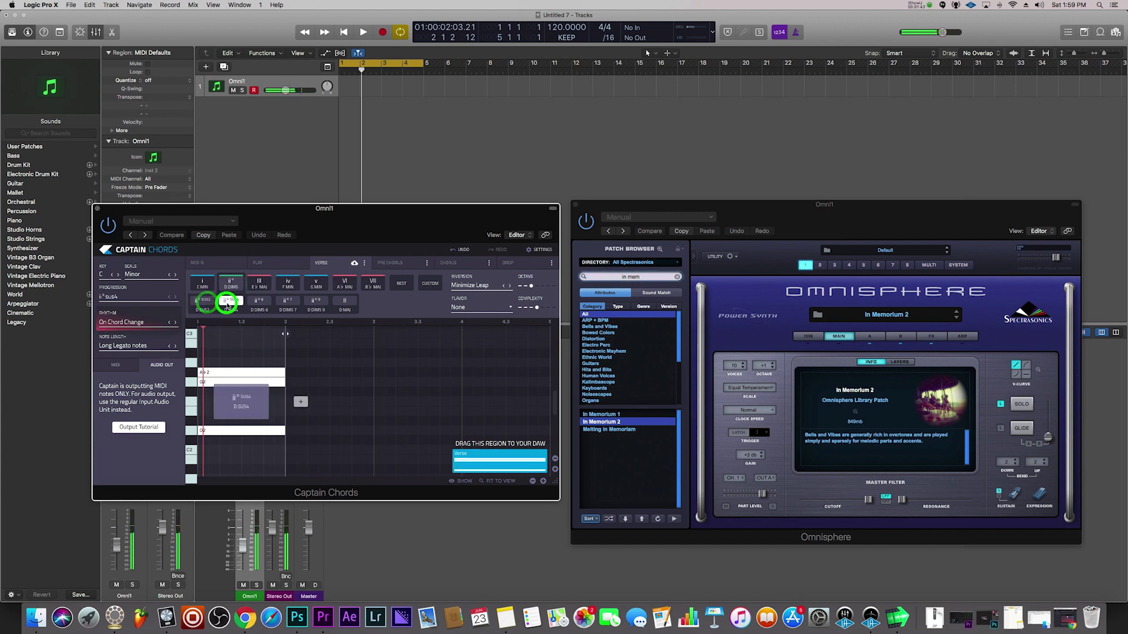
click(259, 302)
click(239, 303)
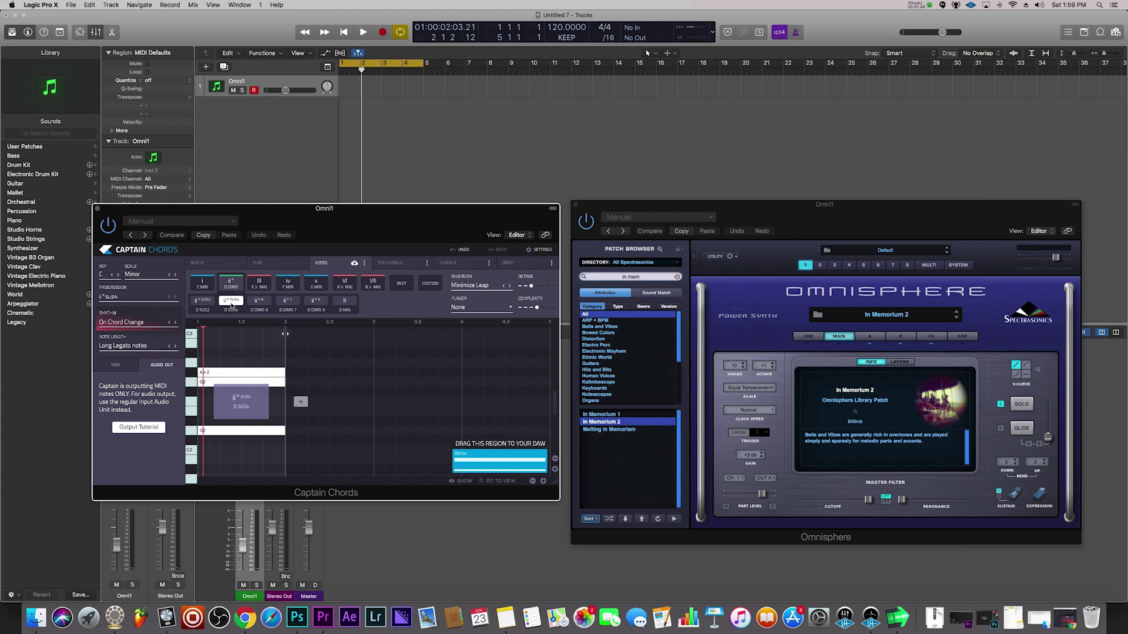
click(260, 302)
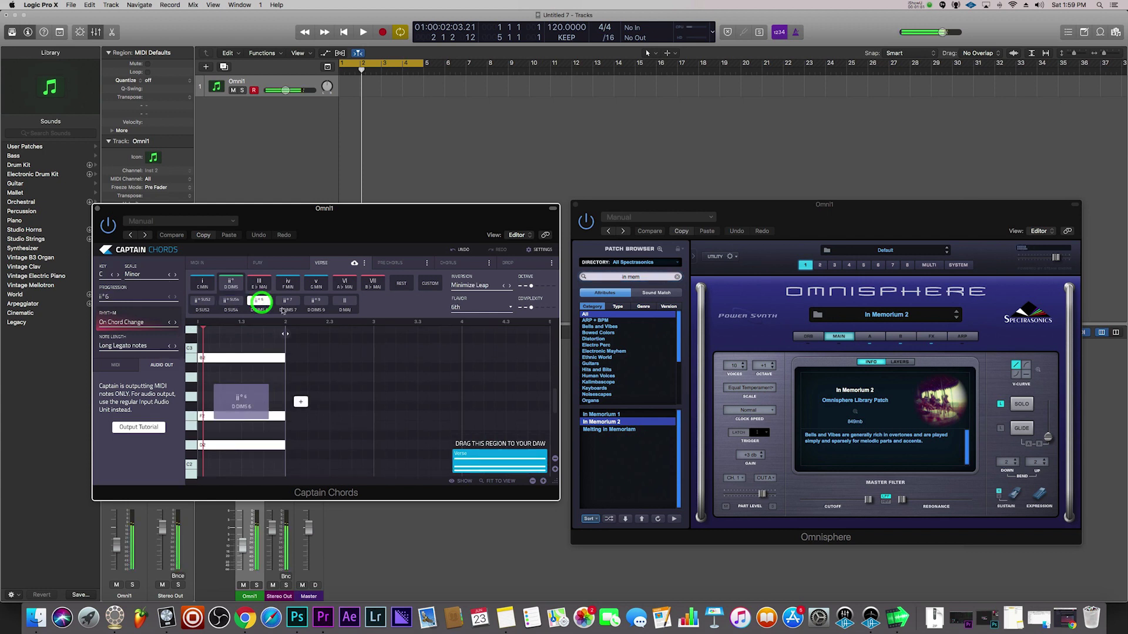
click(286, 304)
click(317, 303)
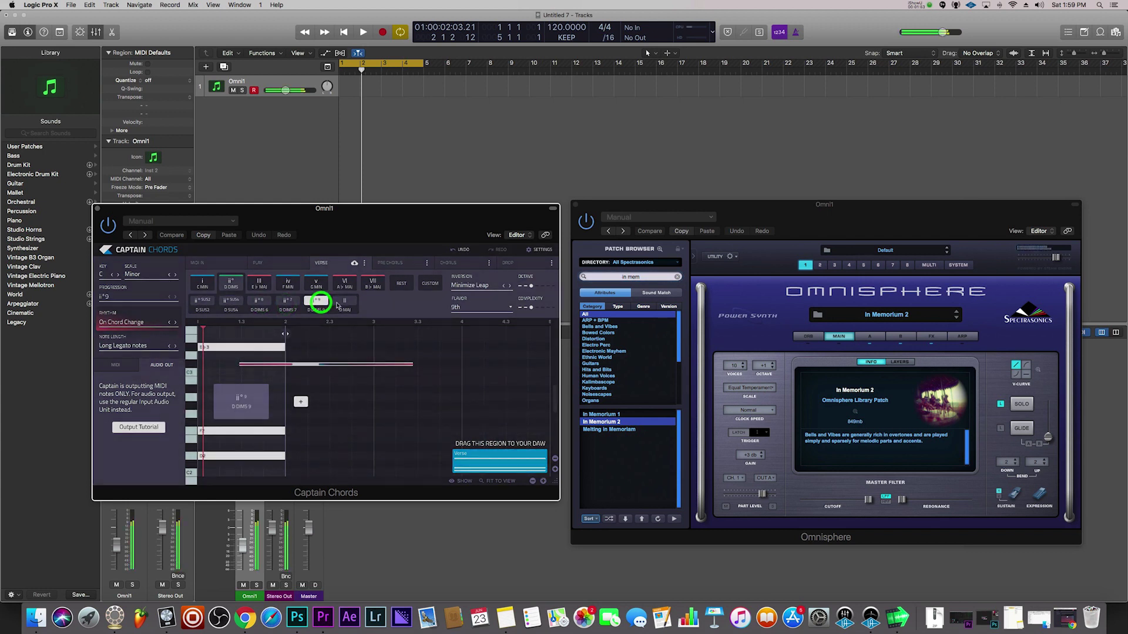
click(342, 303)
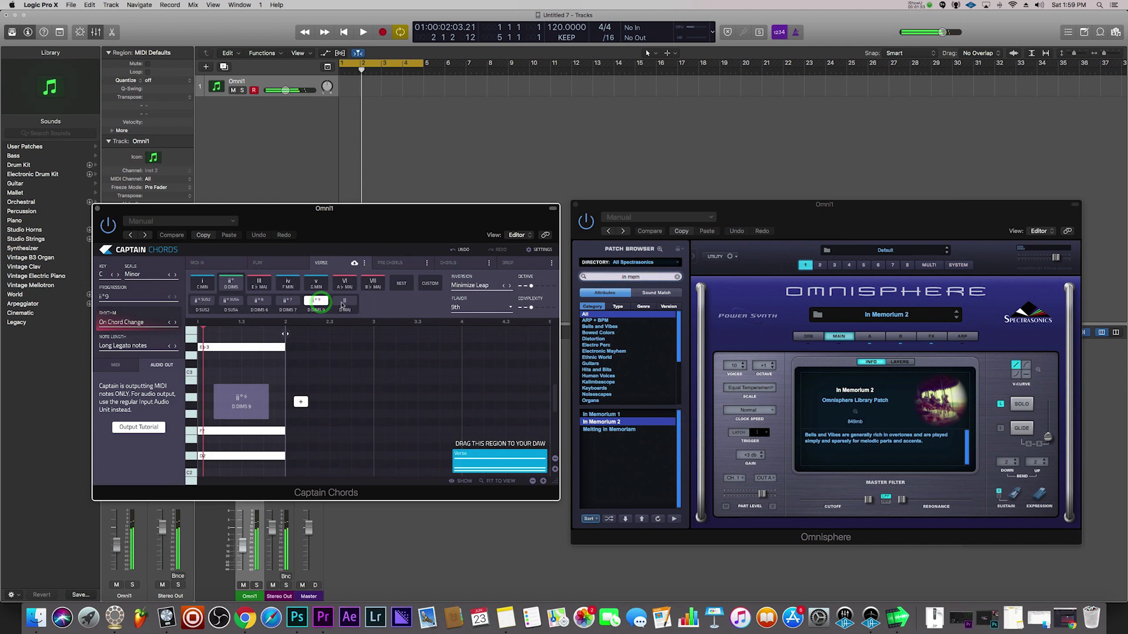
- Audition E♭ major's sus2, sus4, 6, 7 and maj9 variations, then the iii chord
click(260, 284)
click(203, 304)
click(231, 302)
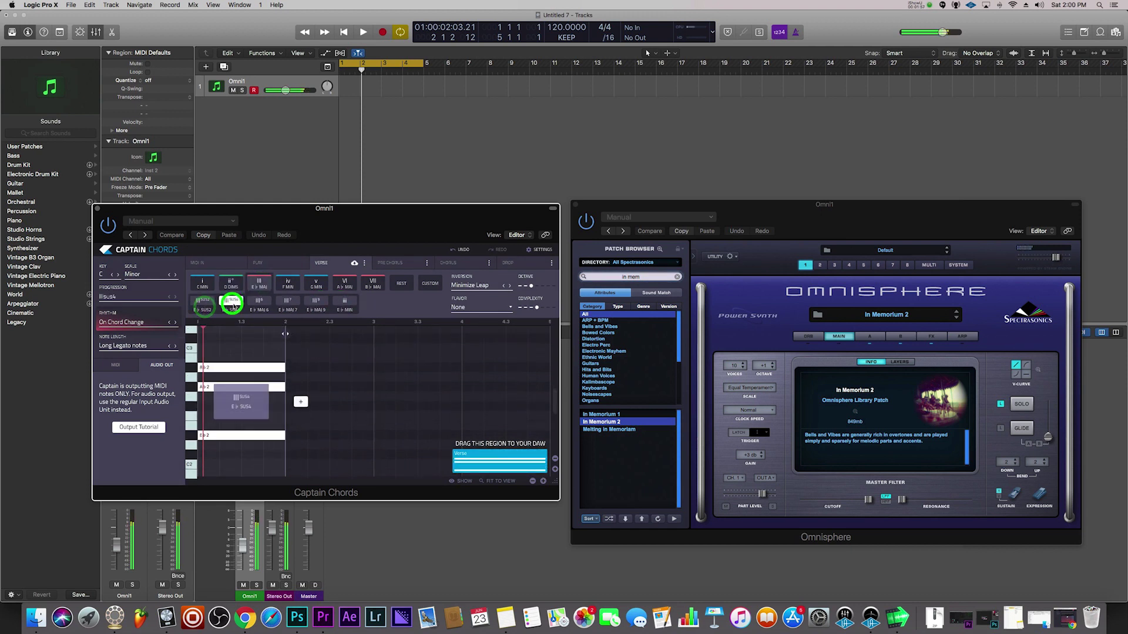
click(262, 304)
click(289, 302)
click(318, 302)
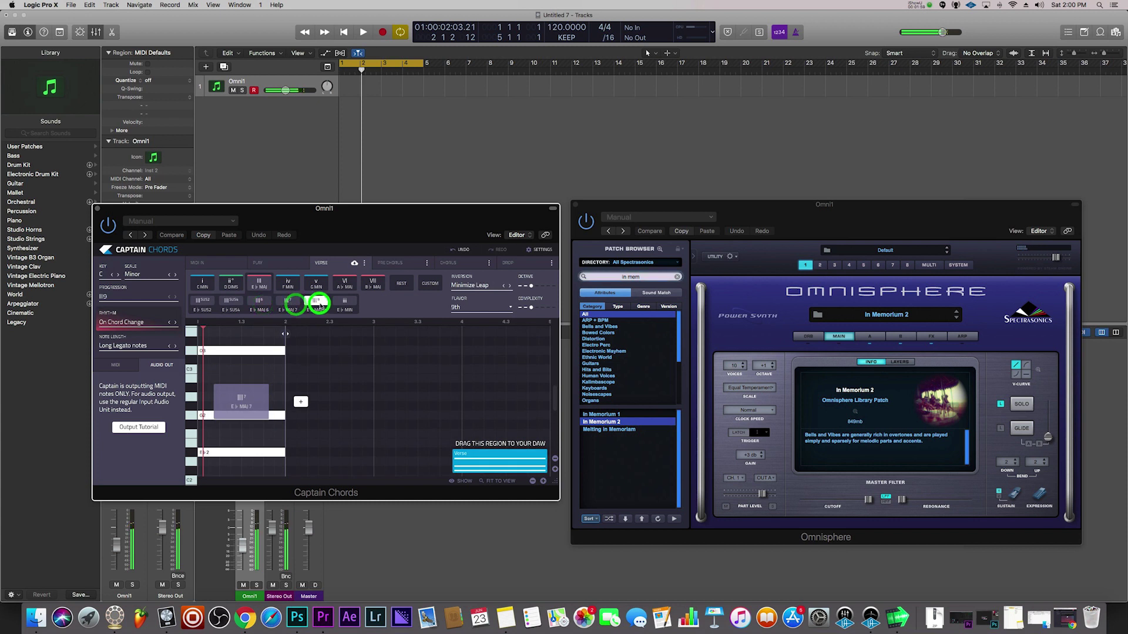
click(346, 303)
- Compare F sus2 and F sus4 repeatedly, settling on plain F minor
click(287, 283)
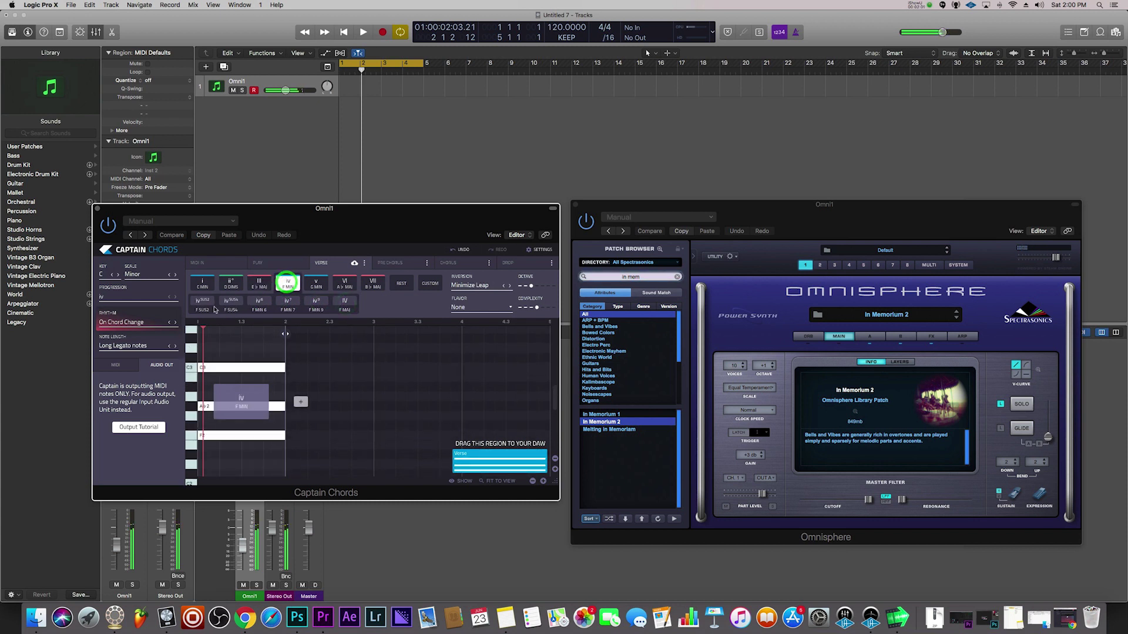
click(204, 301)
click(232, 303)
click(209, 303)
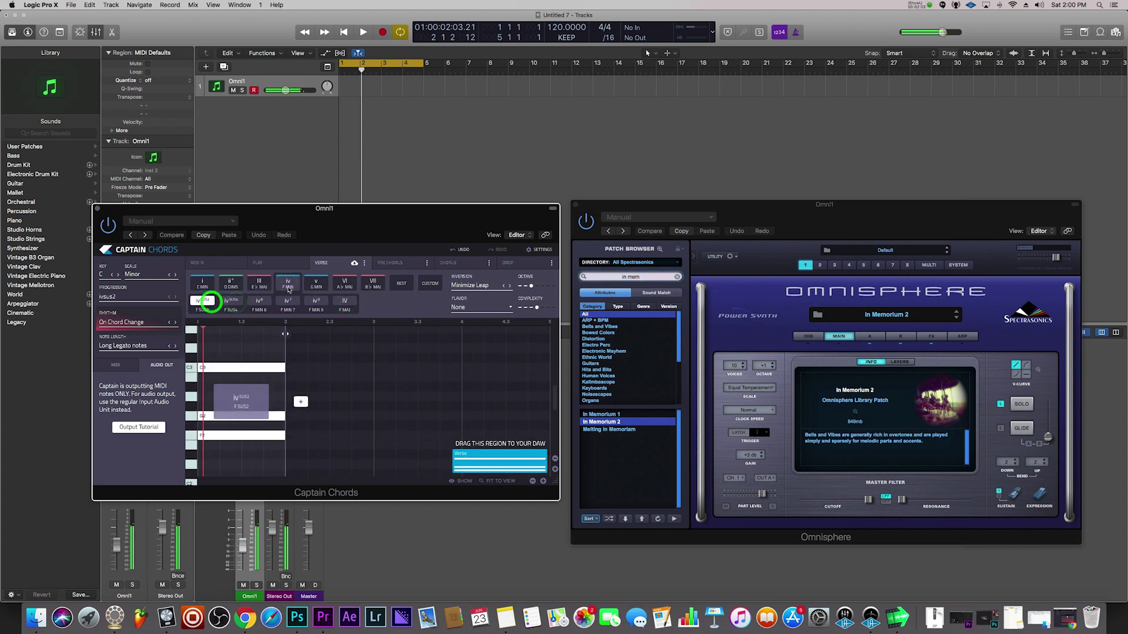
click(229, 304)
click(206, 303)
click(288, 283)
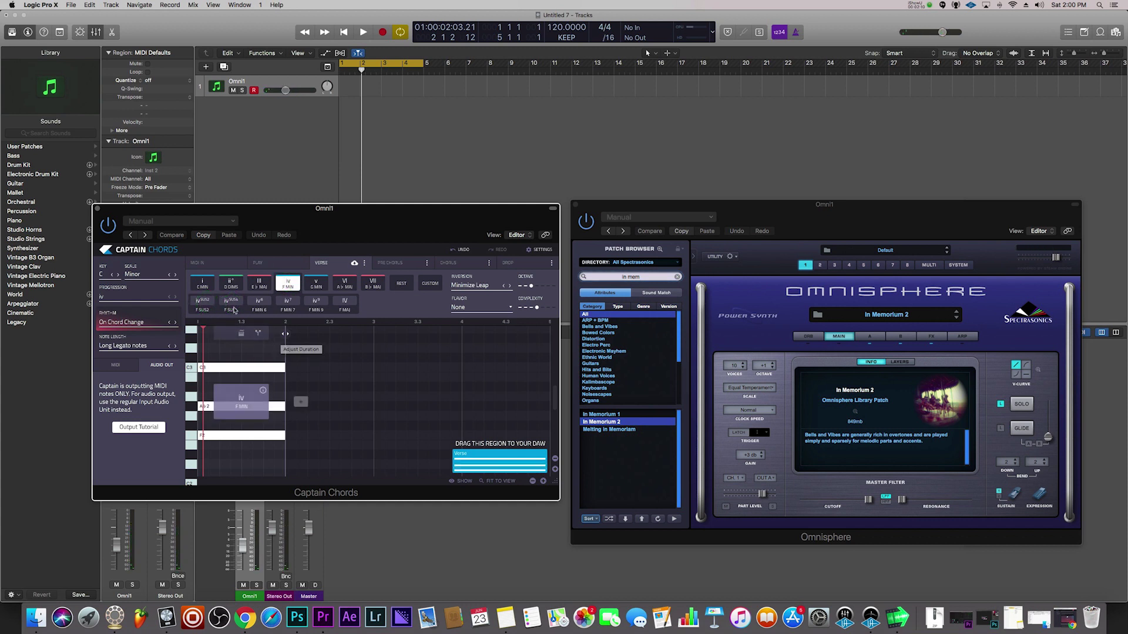
click(203, 303)
click(228, 302)
click(284, 284)
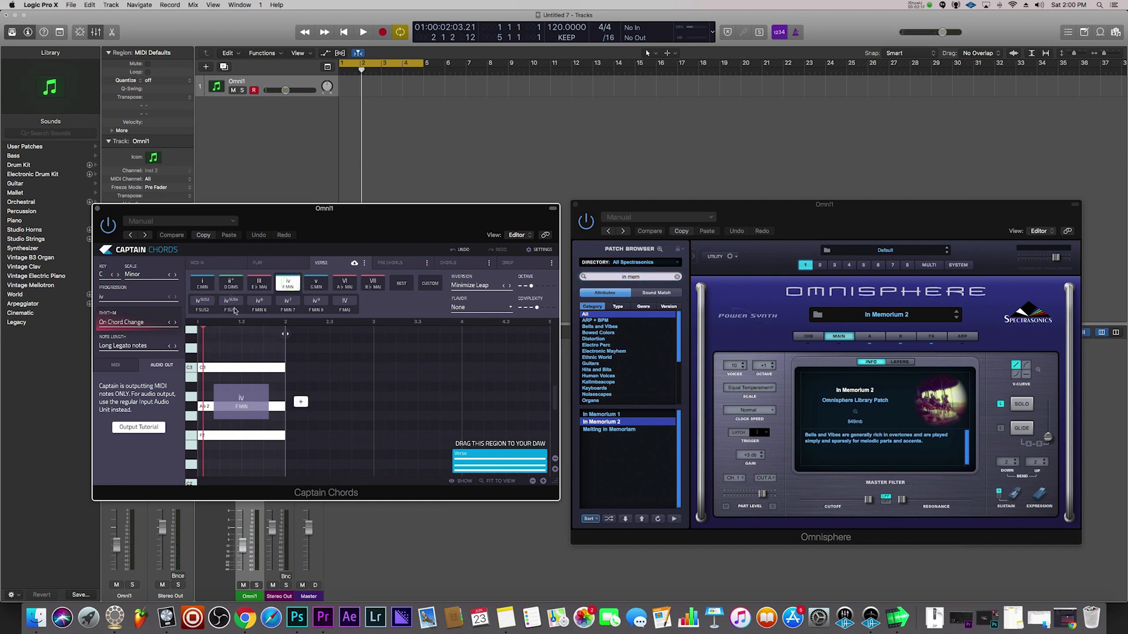
- Switch to v G MIN and compare its sus2 and sus4 variants
click(317, 286)
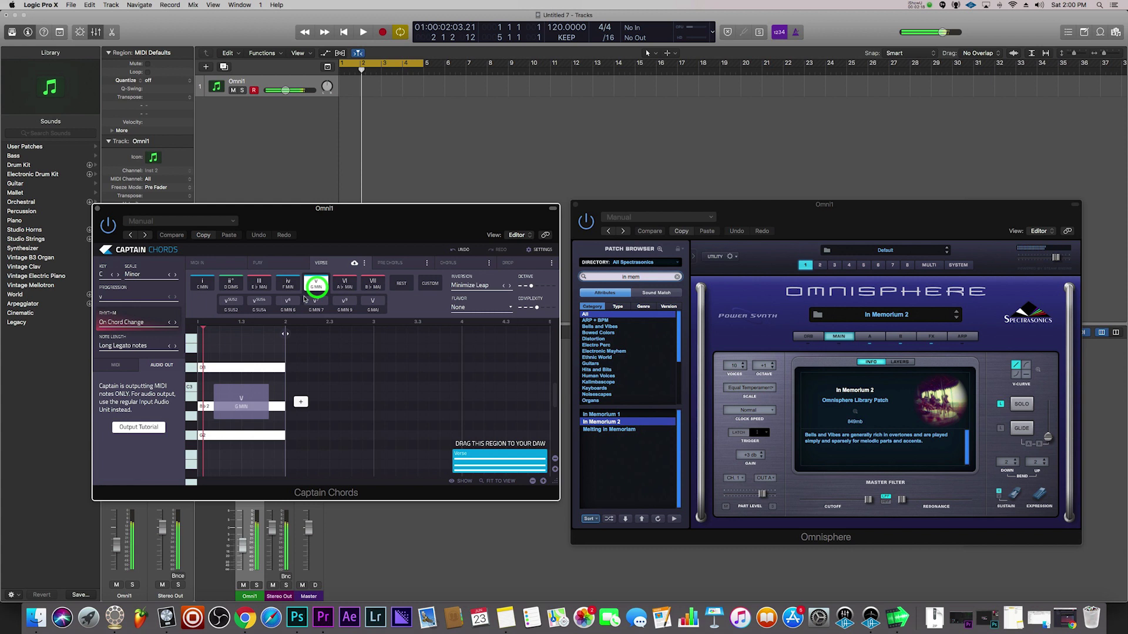
click(234, 306)
click(259, 305)
click(238, 302)
- Audition VI A♭ MAJ with sus2, sus4, 6, 7 and 9 variants, then A♭ MIN
click(332, 277)
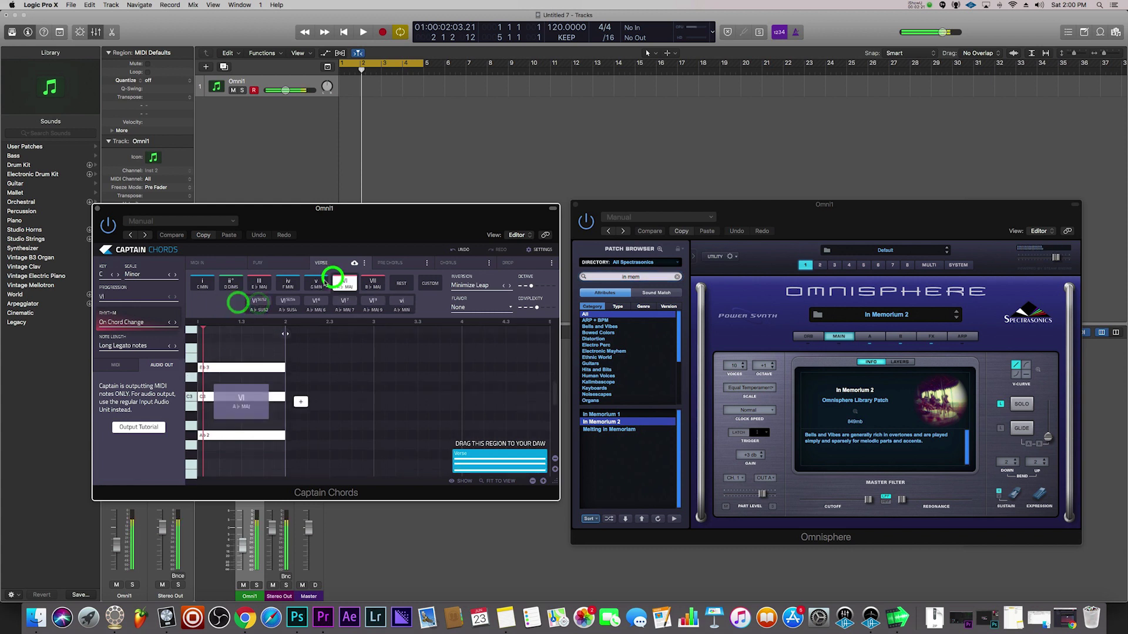
click(264, 303)
click(287, 302)
click(266, 302)
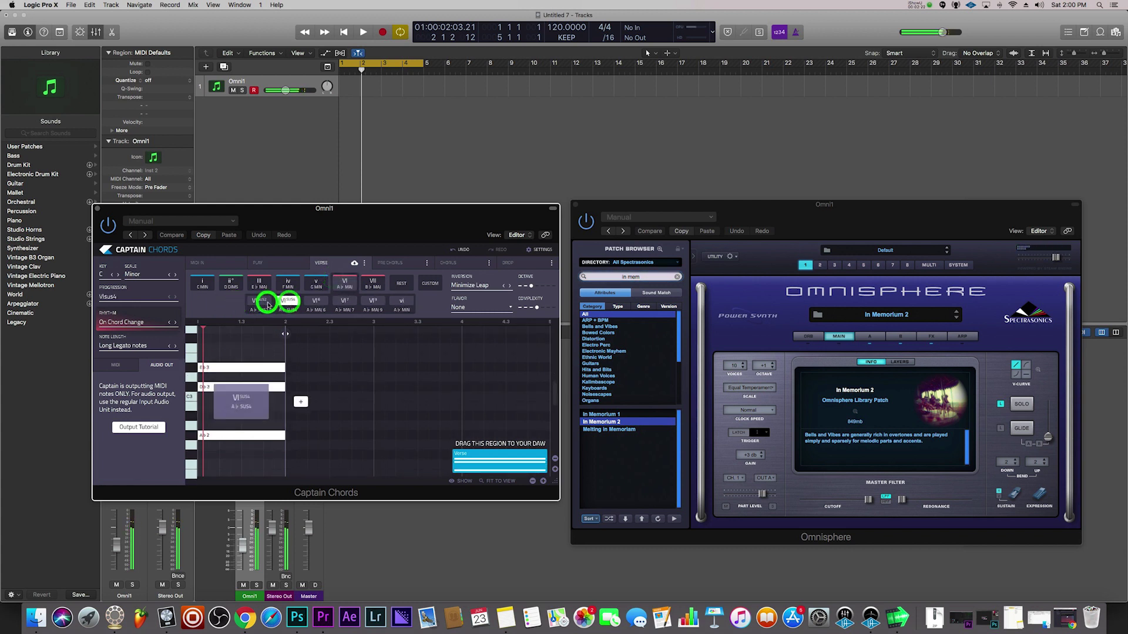
click(320, 302)
click(345, 301)
click(373, 302)
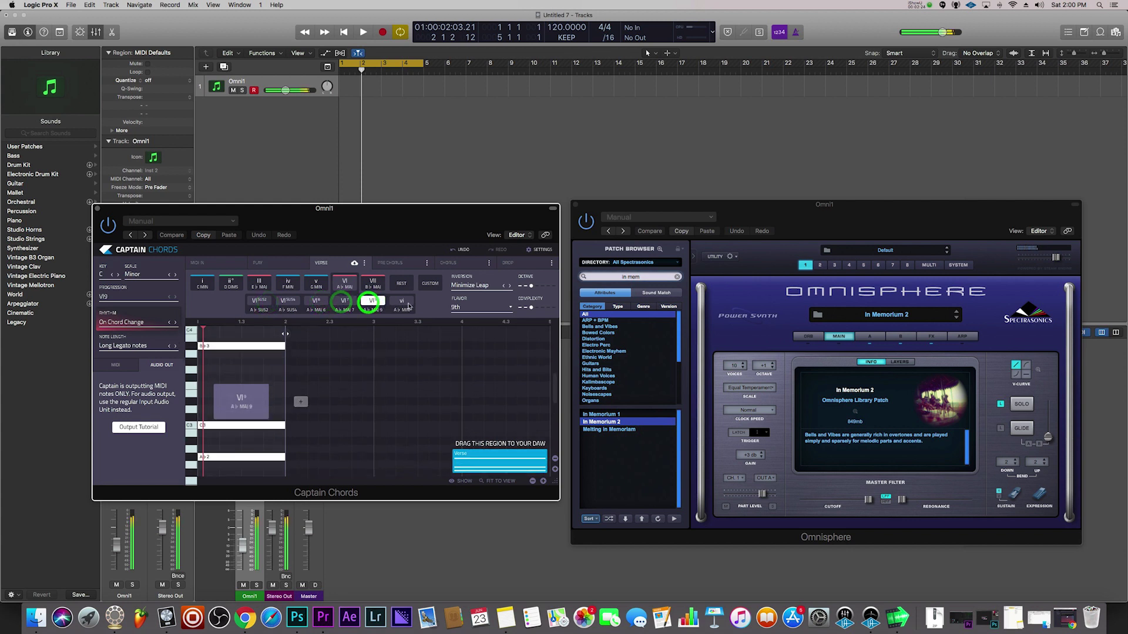
click(403, 302)
- Audition VII B♭ MAJ with sus2, sus4, 6, 7 and 9 variants, ending on B♭ MIN
click(372, 282)
click(259, 302)
click(290, 303)
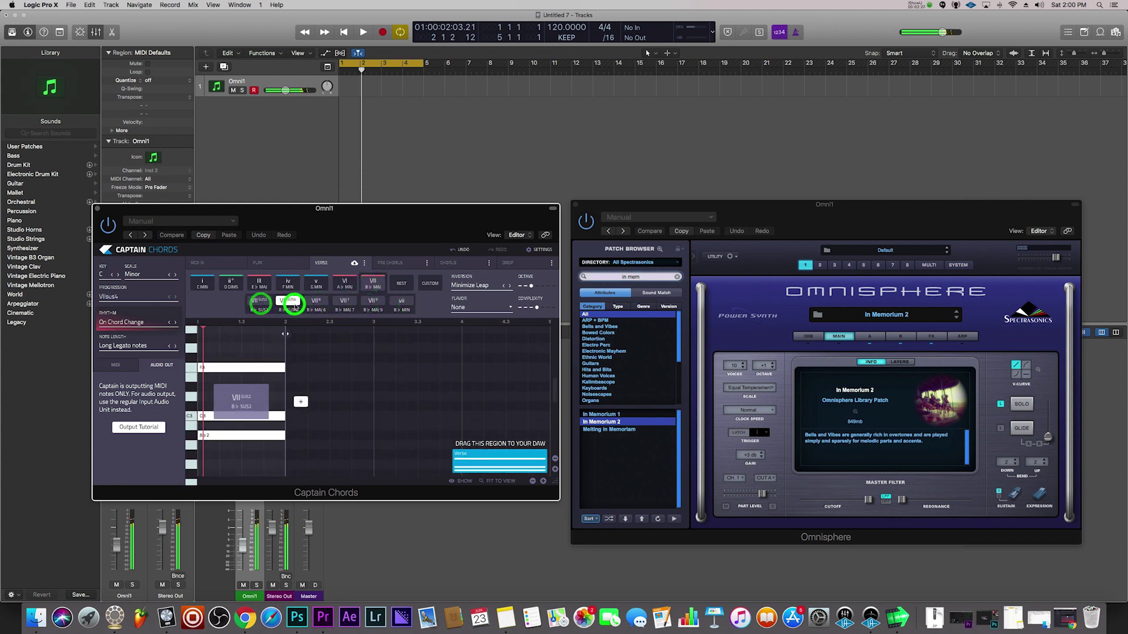
click(316, 302)
click(345, 302)
click(373, 302)
click(402, 302)
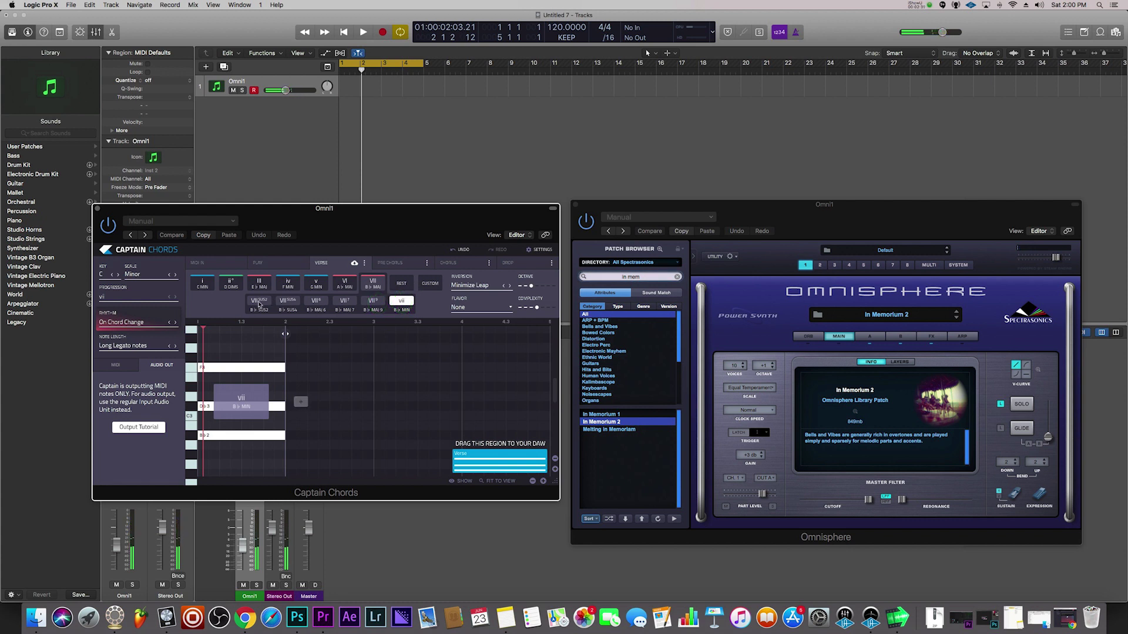
- Chain C min, D dim, E♭ maj and F min into four chord slots, then disable cycling
click(202, 283)
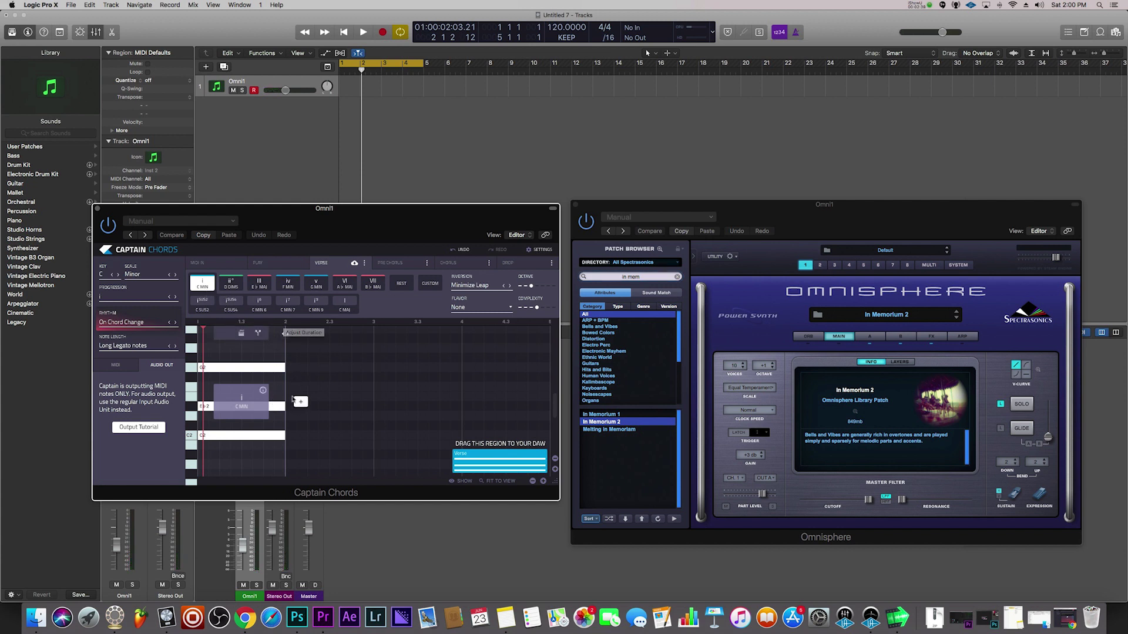
click(202, 284)
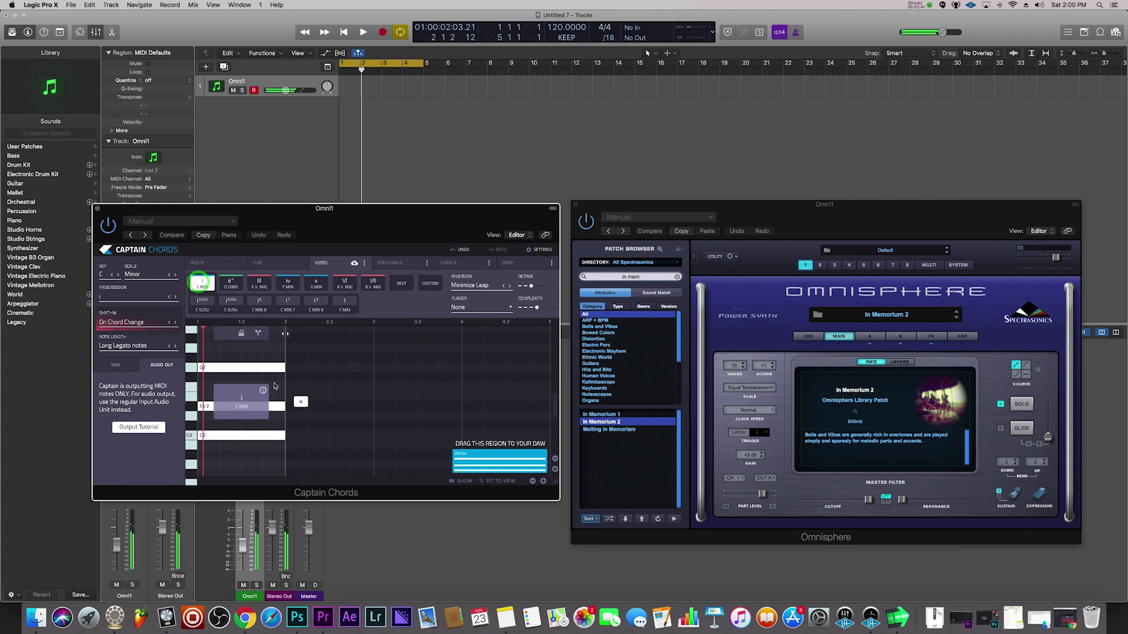
click(301, 402)
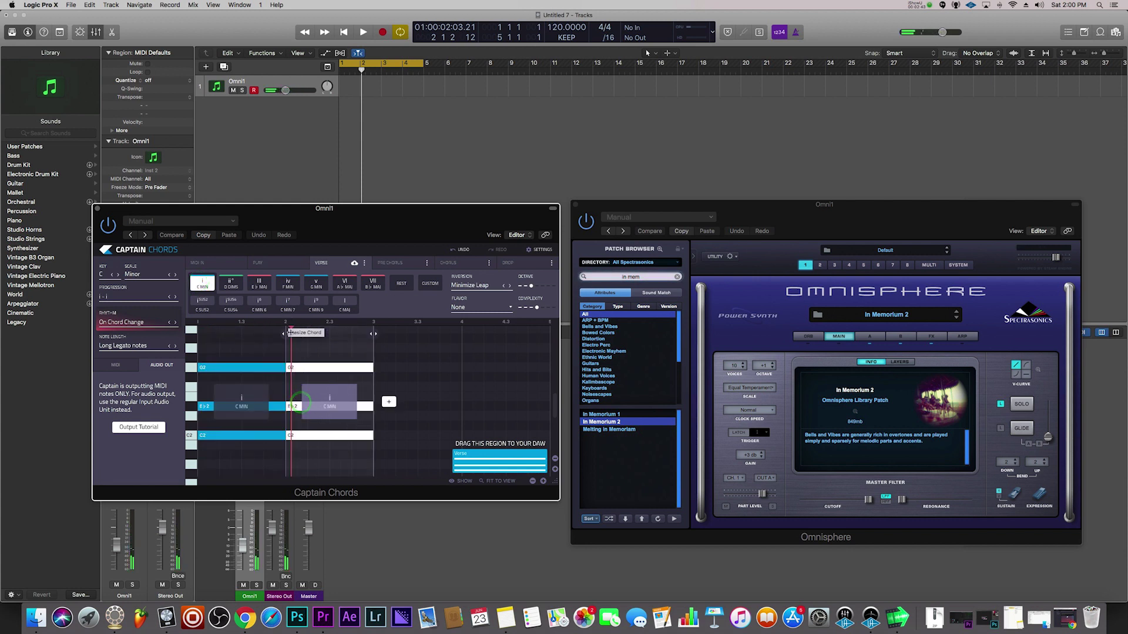
click(233, 283)
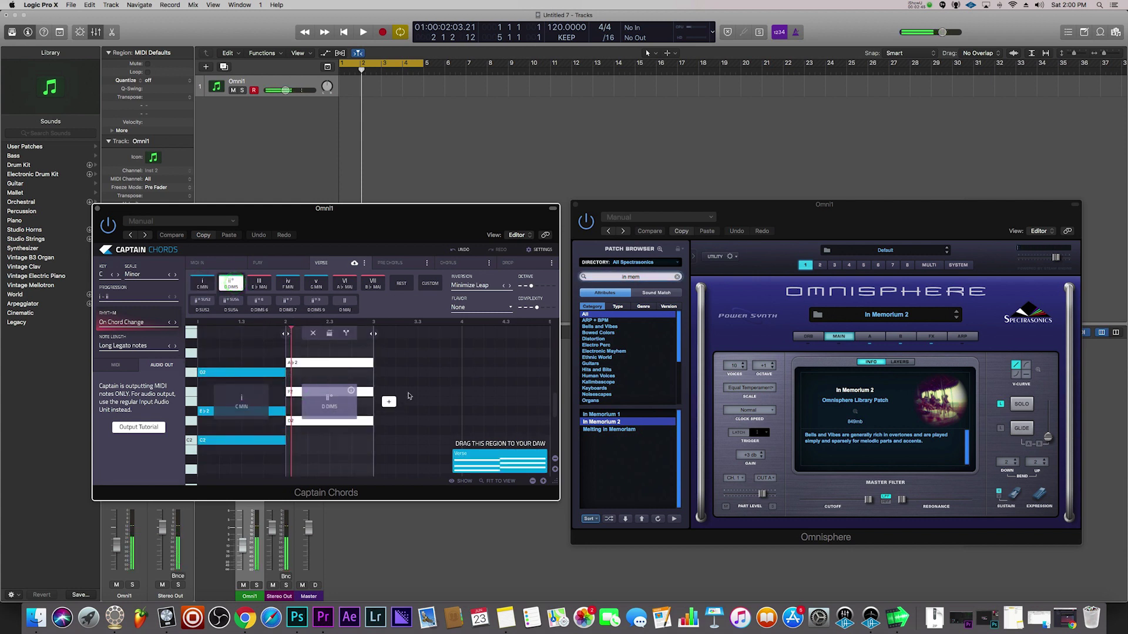
click(389, 402)
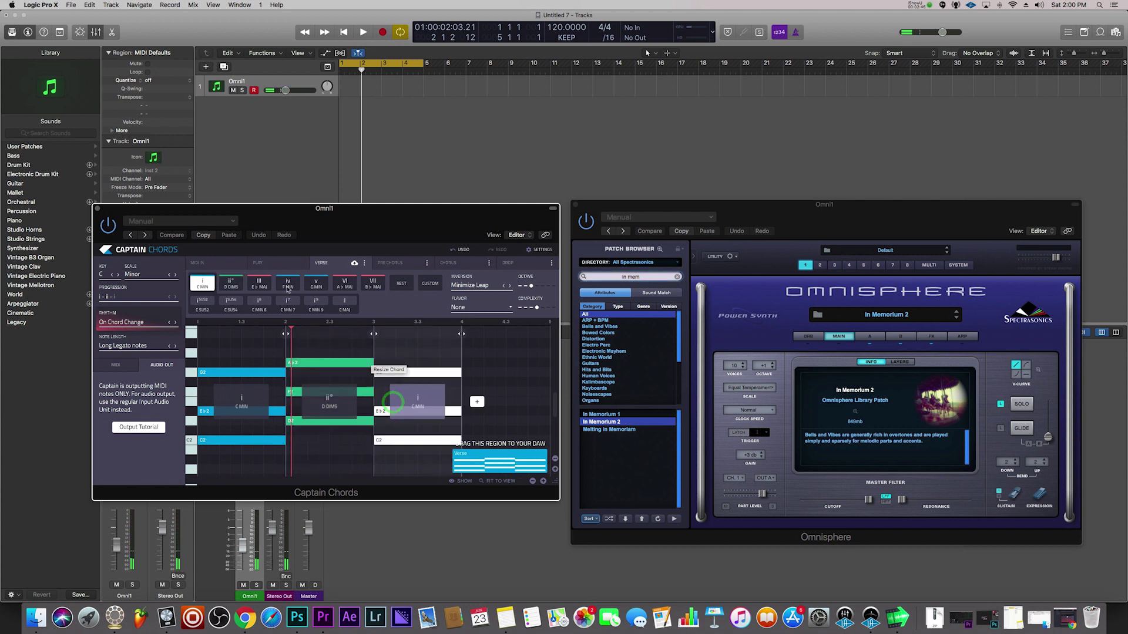
click(260, 285)
click(477, 402)
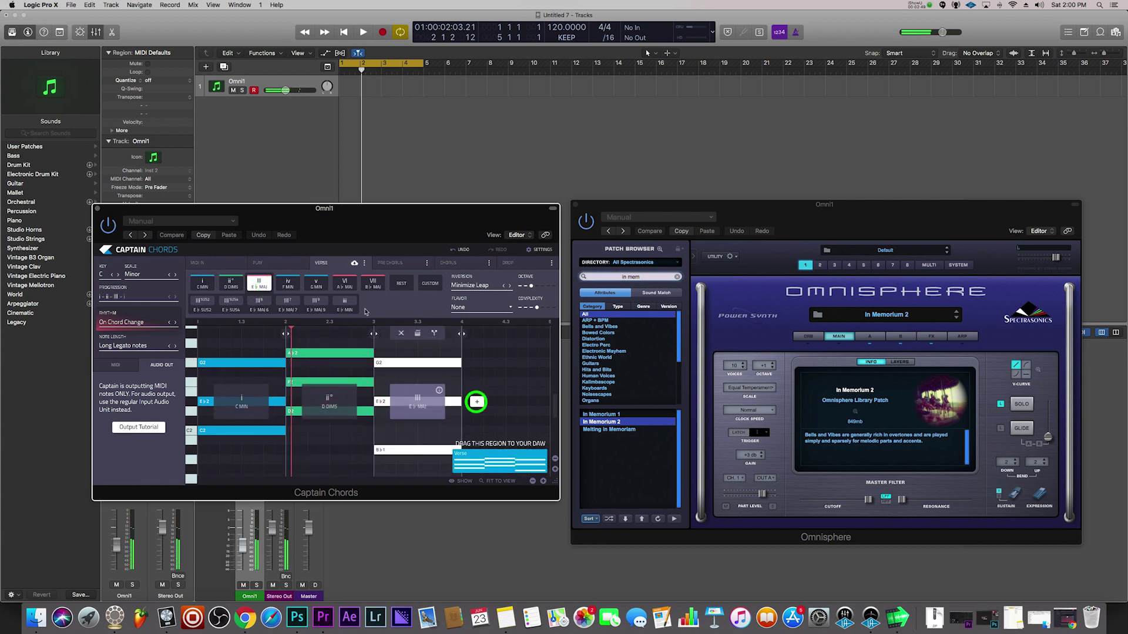
click(288, 283)
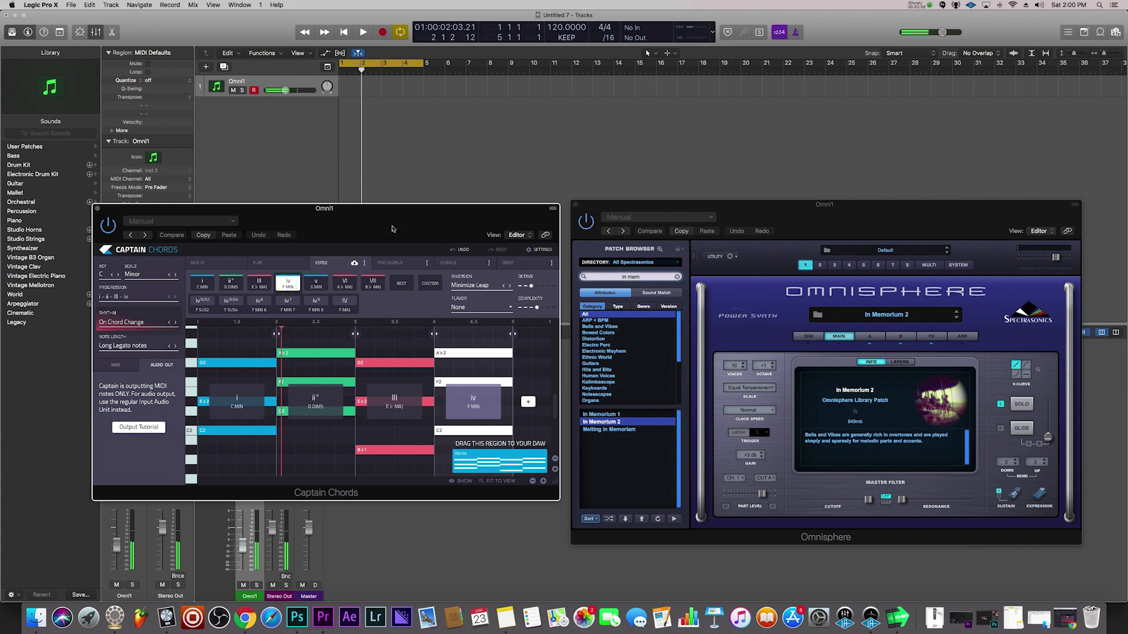
click(358, 63)
- Cycle bars 1–5, play the progression and drag the tempo from 120 to 150 BPM
click(348, 63)
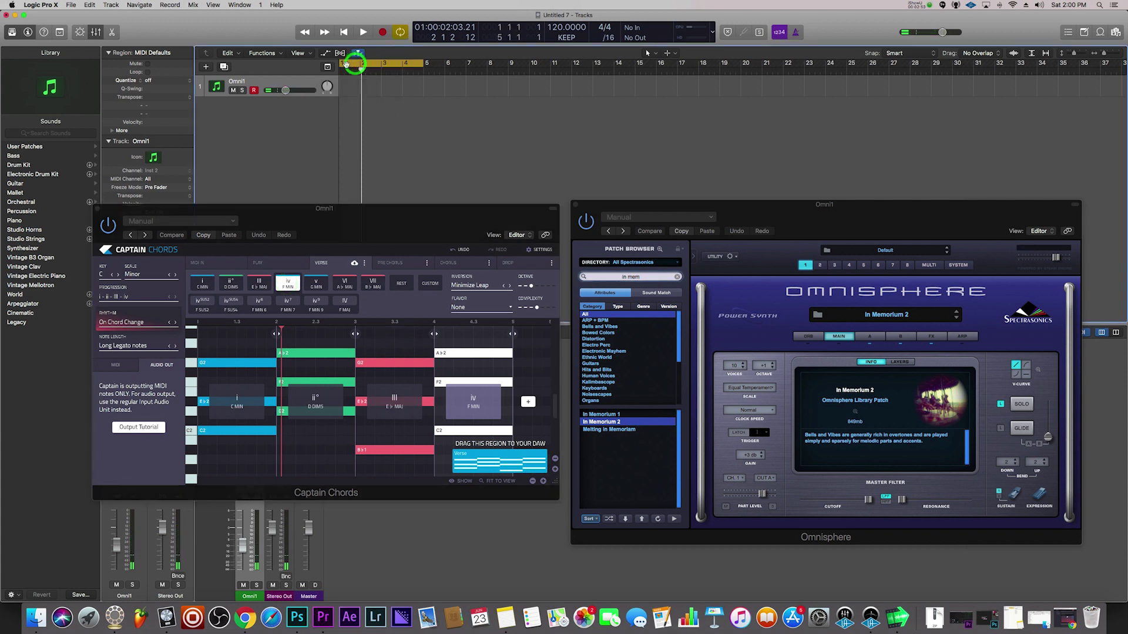
mouse_move(285, 332)
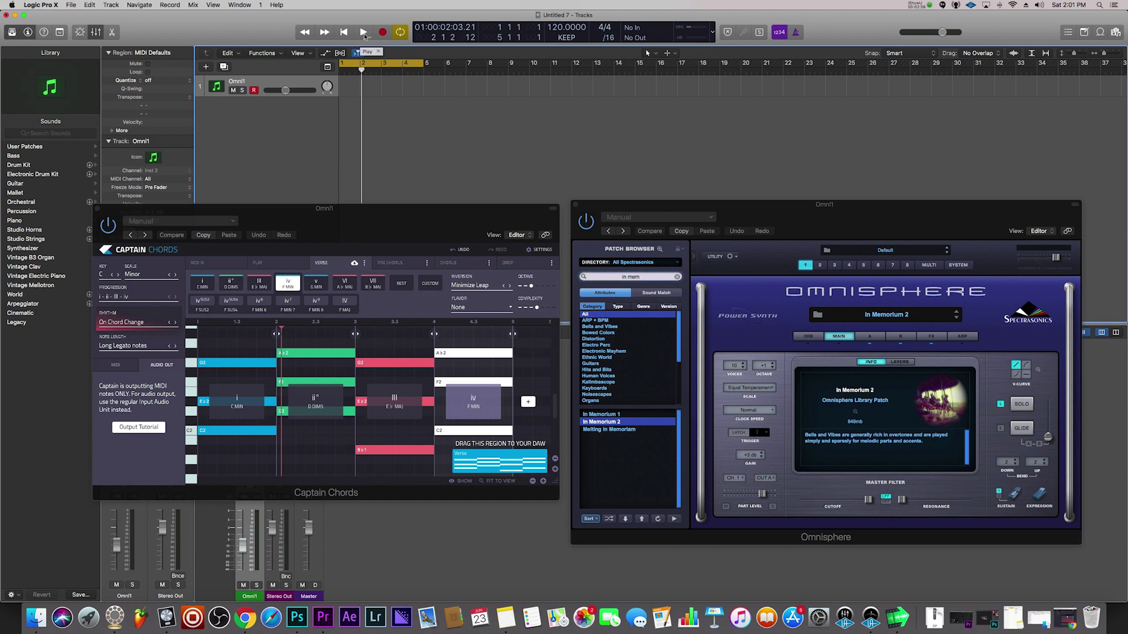
click(364, 32)
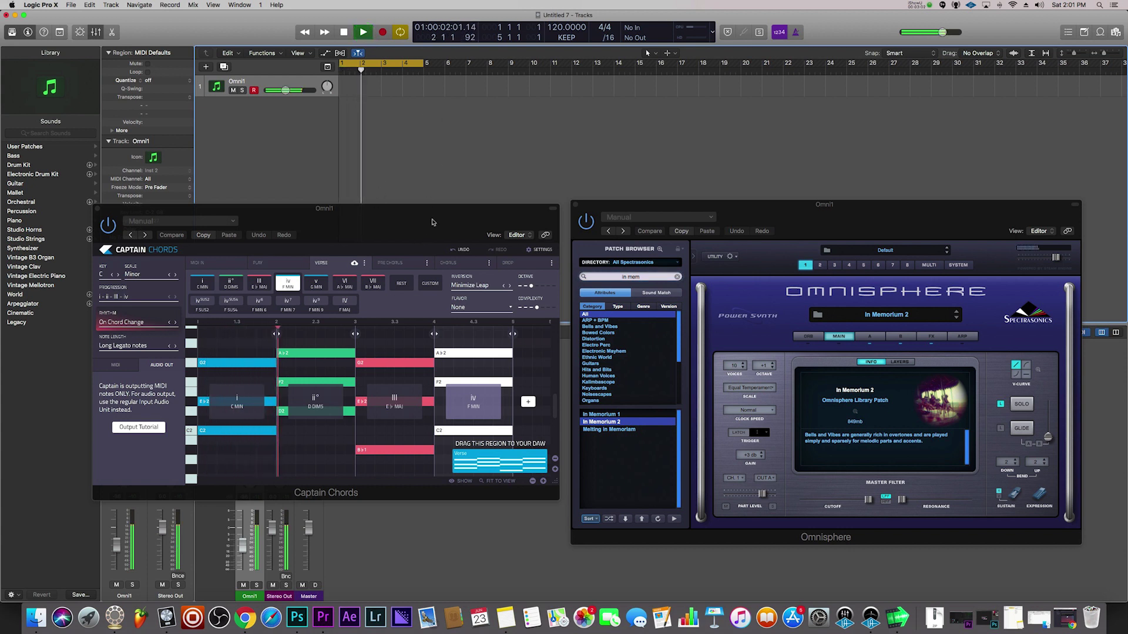
drag(555, 27, 554, 5)
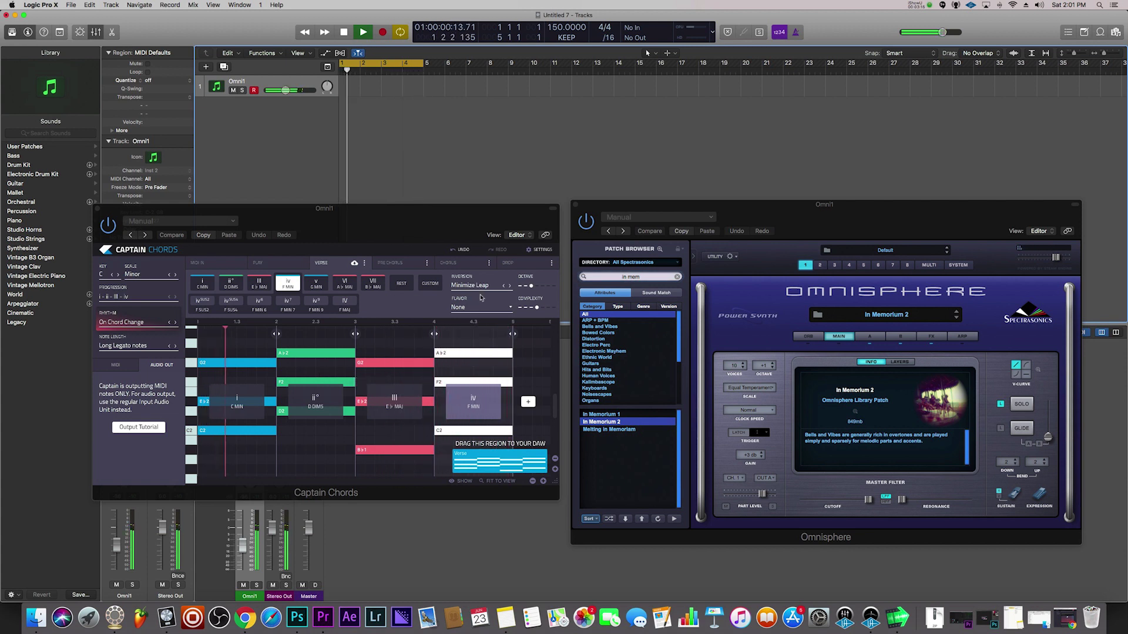
click(237, 350)
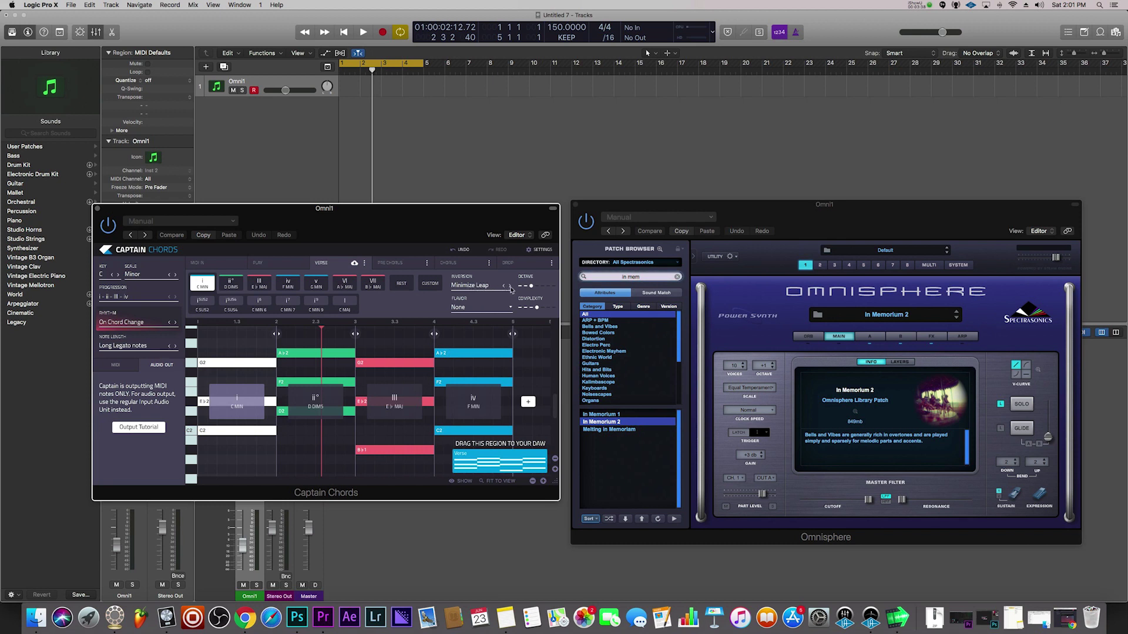
click(510, 288)
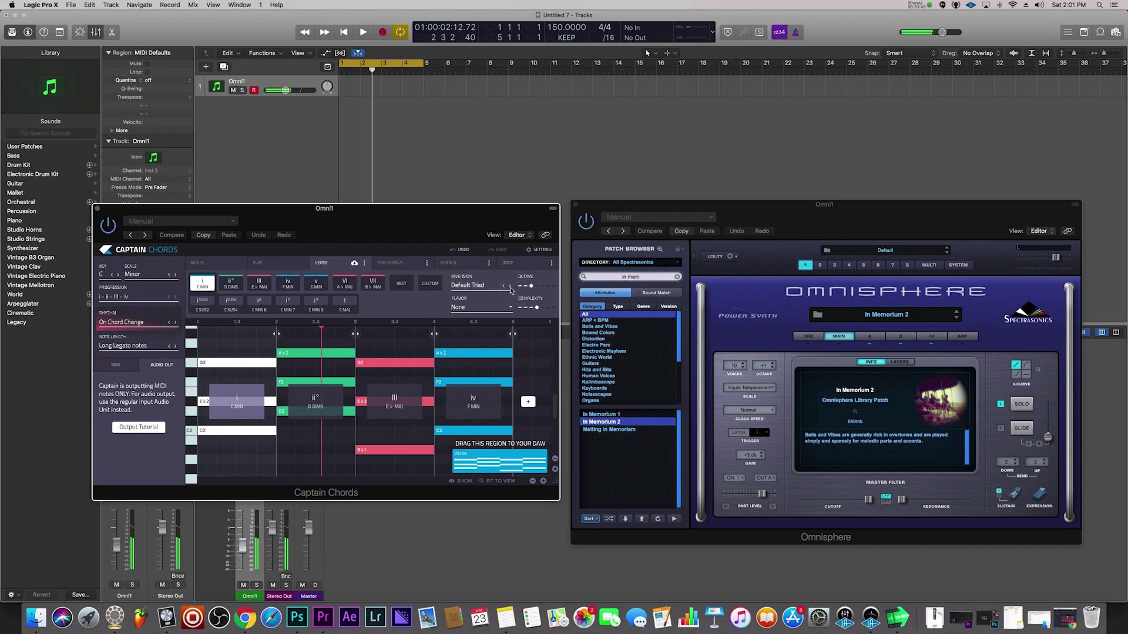
click(510, 288)
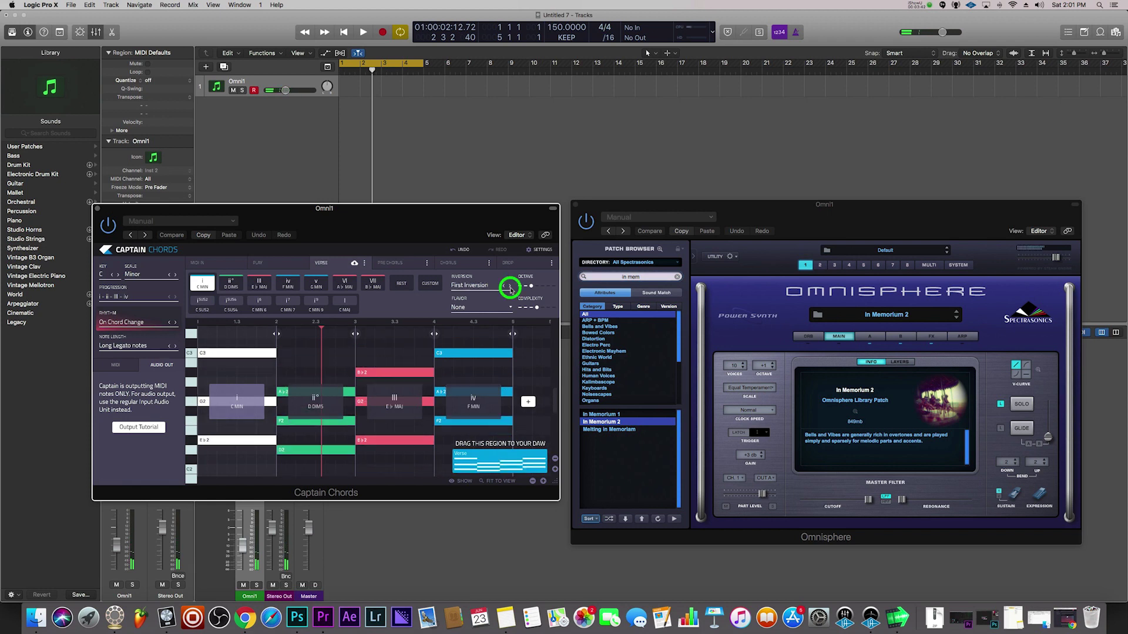
click(510, 288)
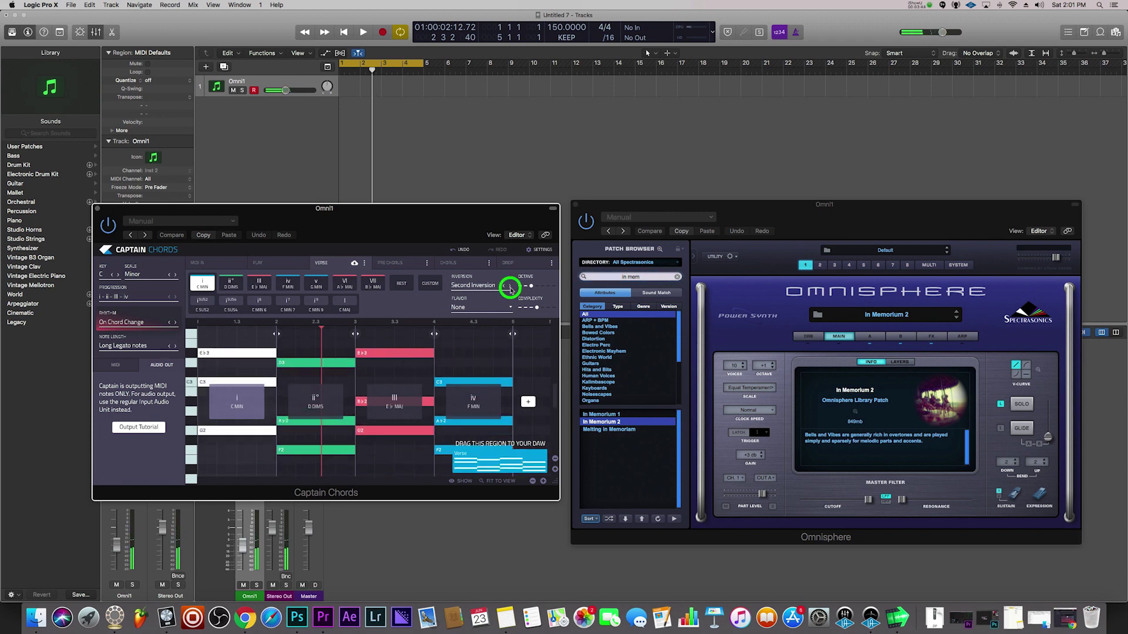
click(510, 288)
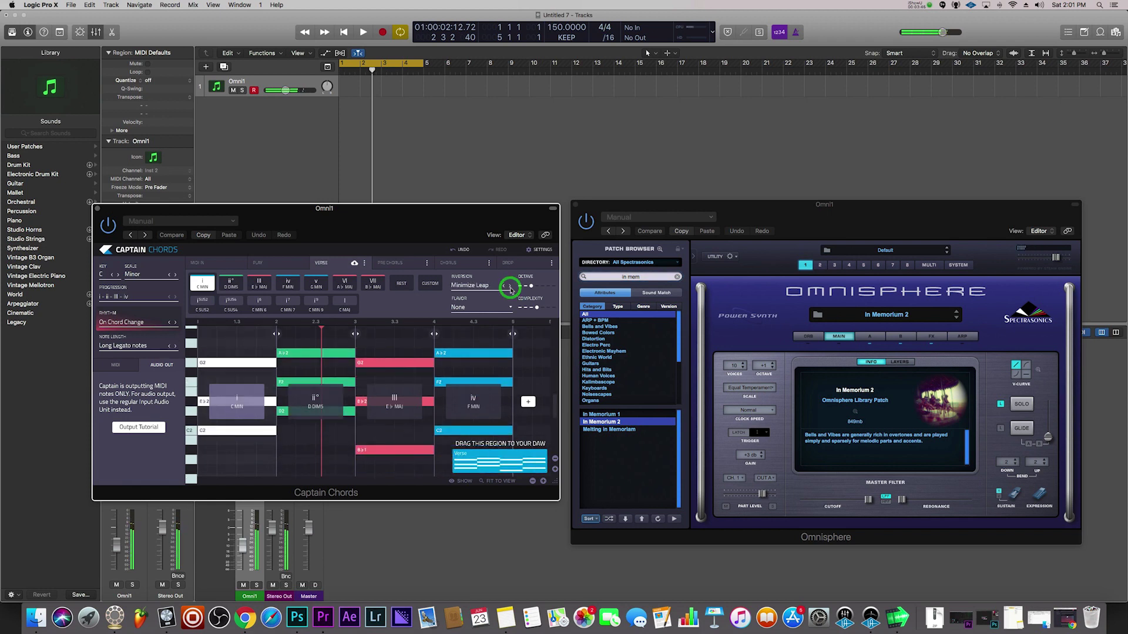
click(511, 288)
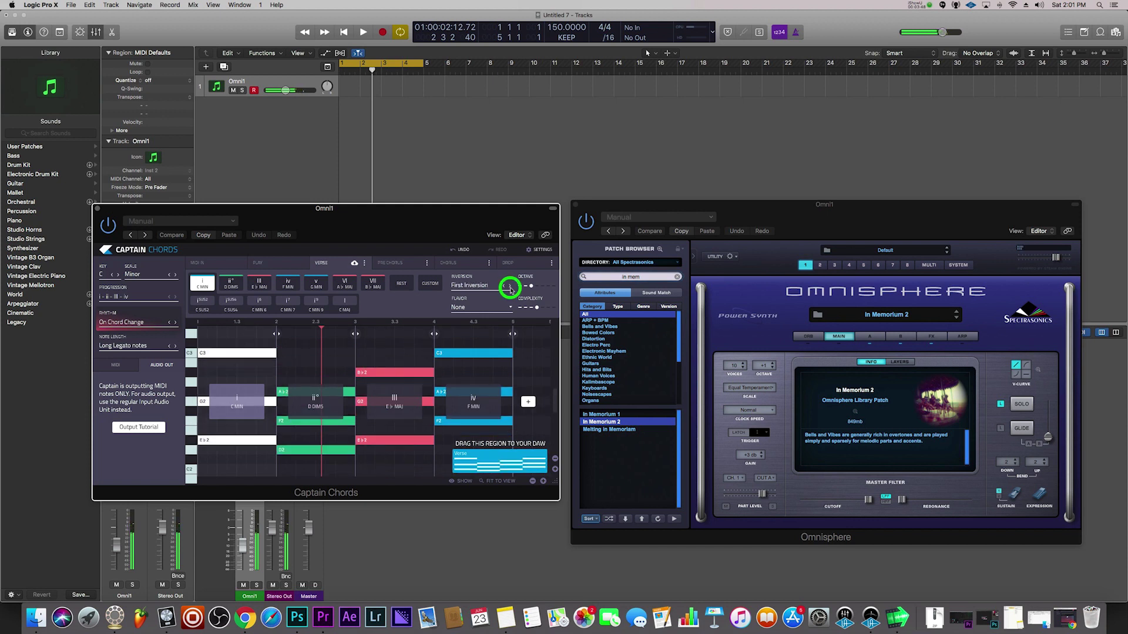
click(510, 288)
click(486, 285)
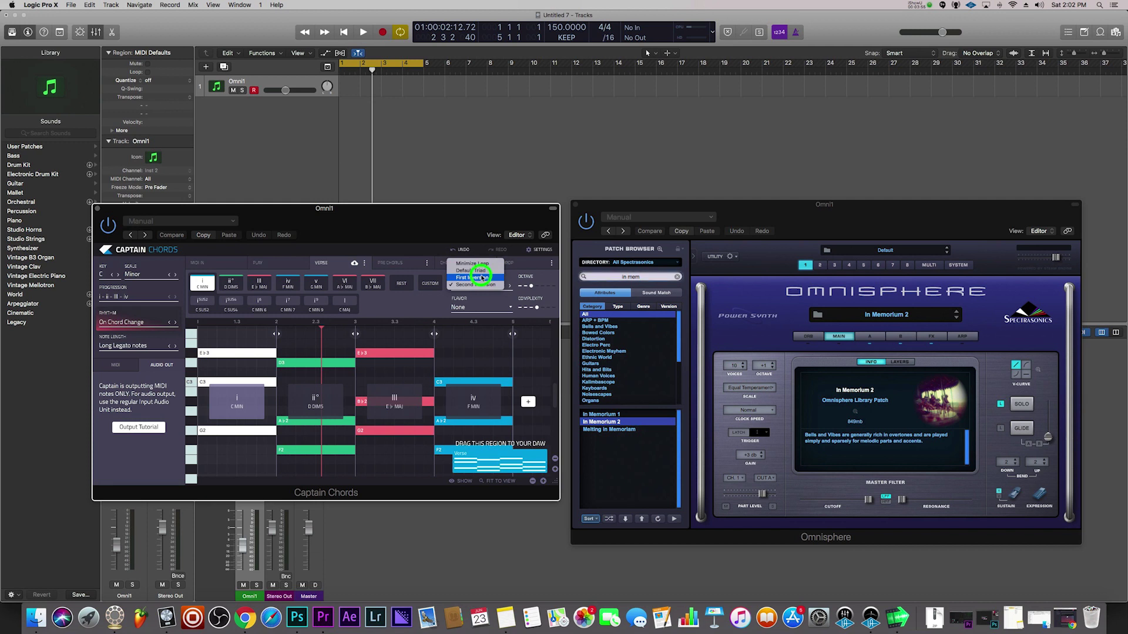
click(479, 277)
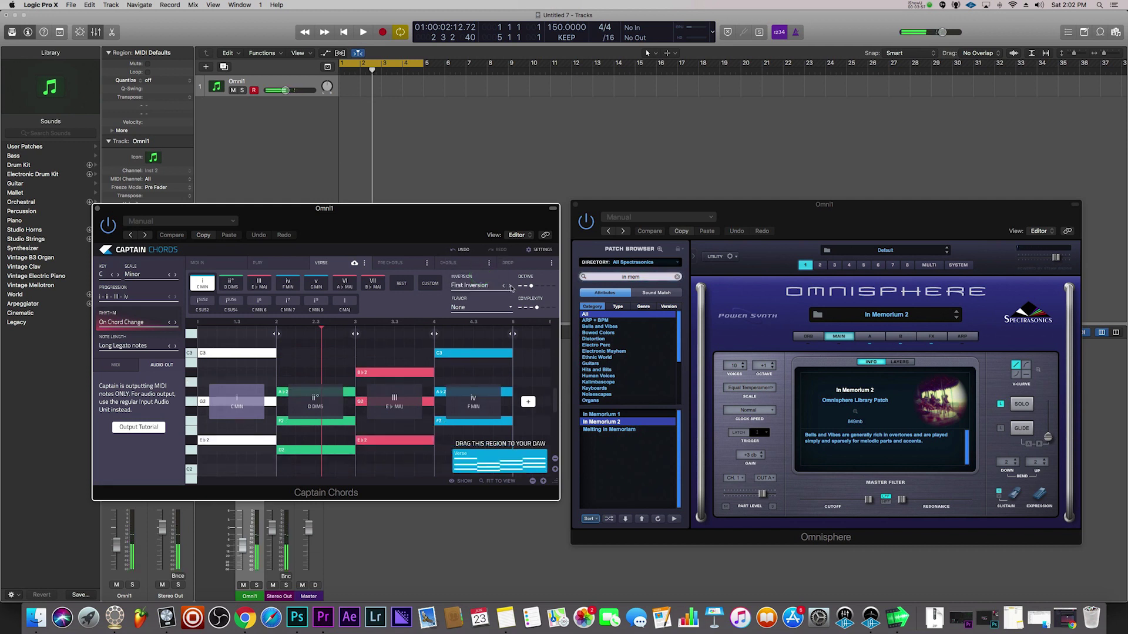
click(511, 288)
click(509, 288)
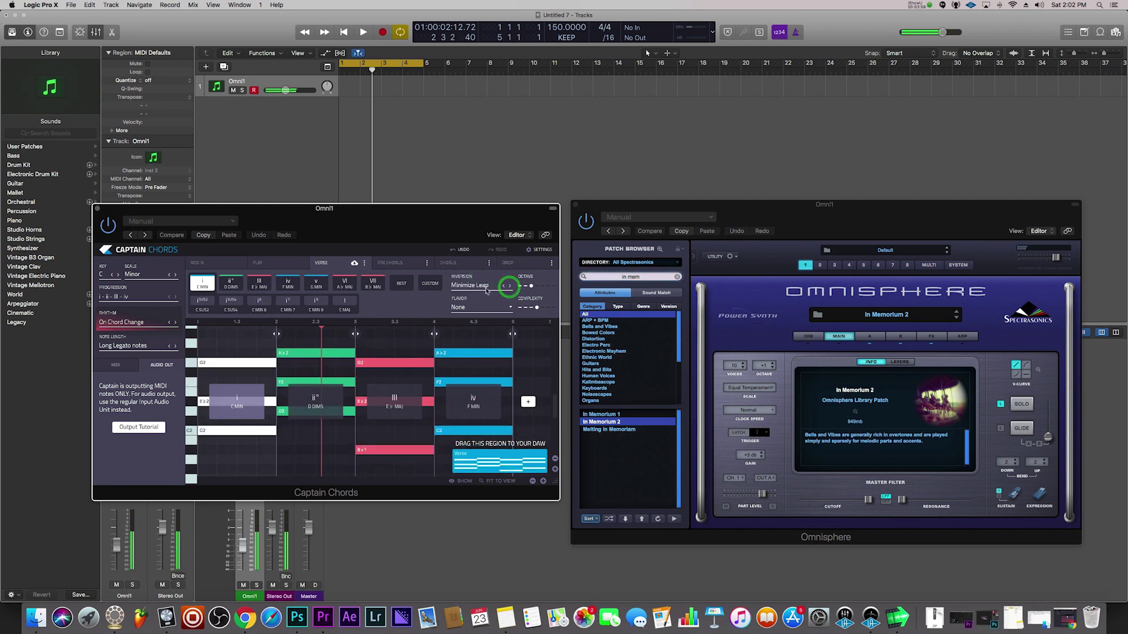
- Try 6th and 7th flavors on the first chord, then clear them
click(469, 308)
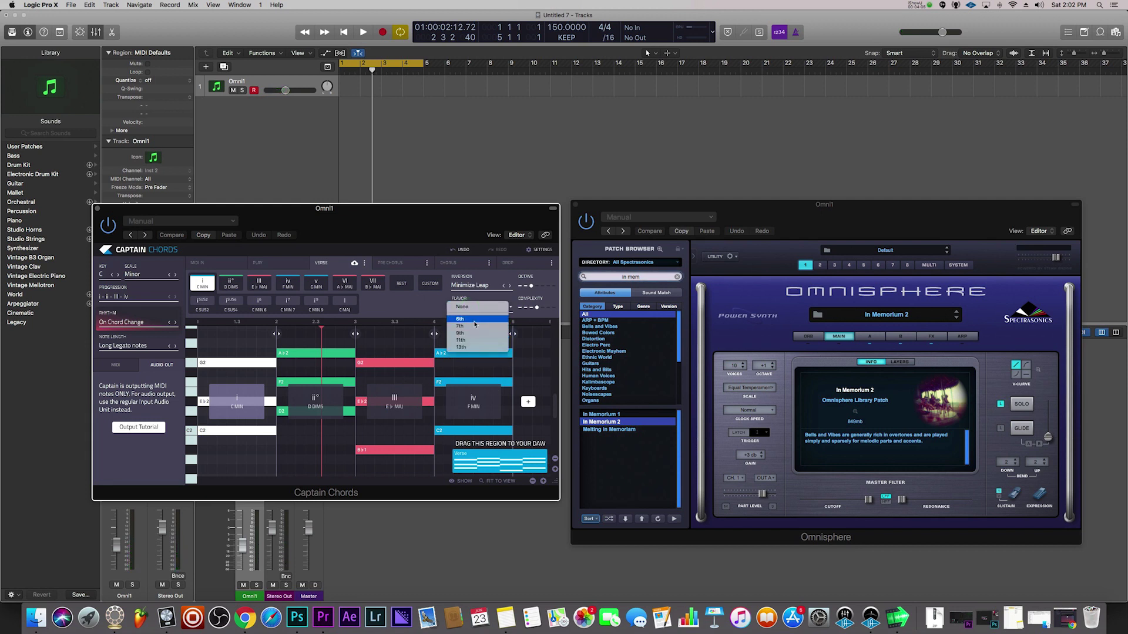
click(475, 320)
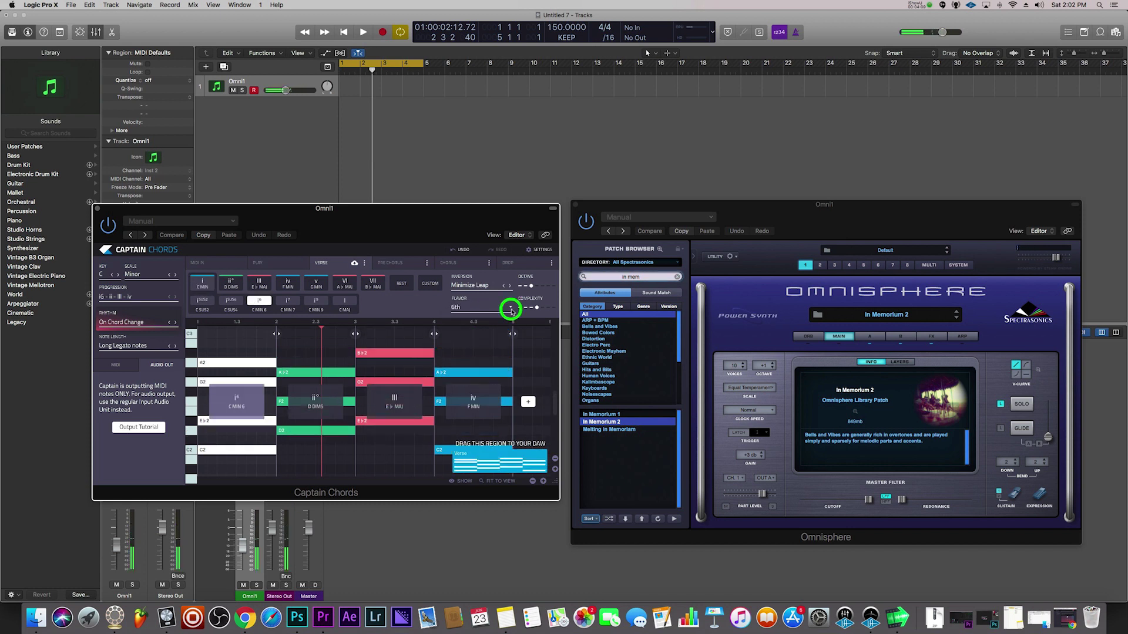
click(511, 309)
click(480, 326)
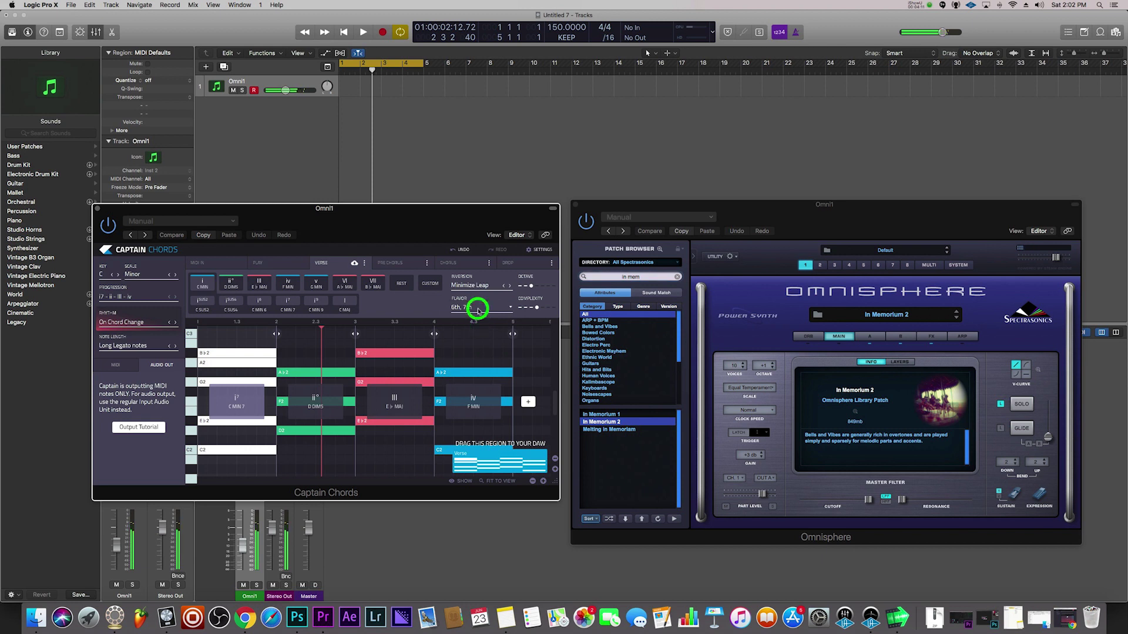
click(479, 310)
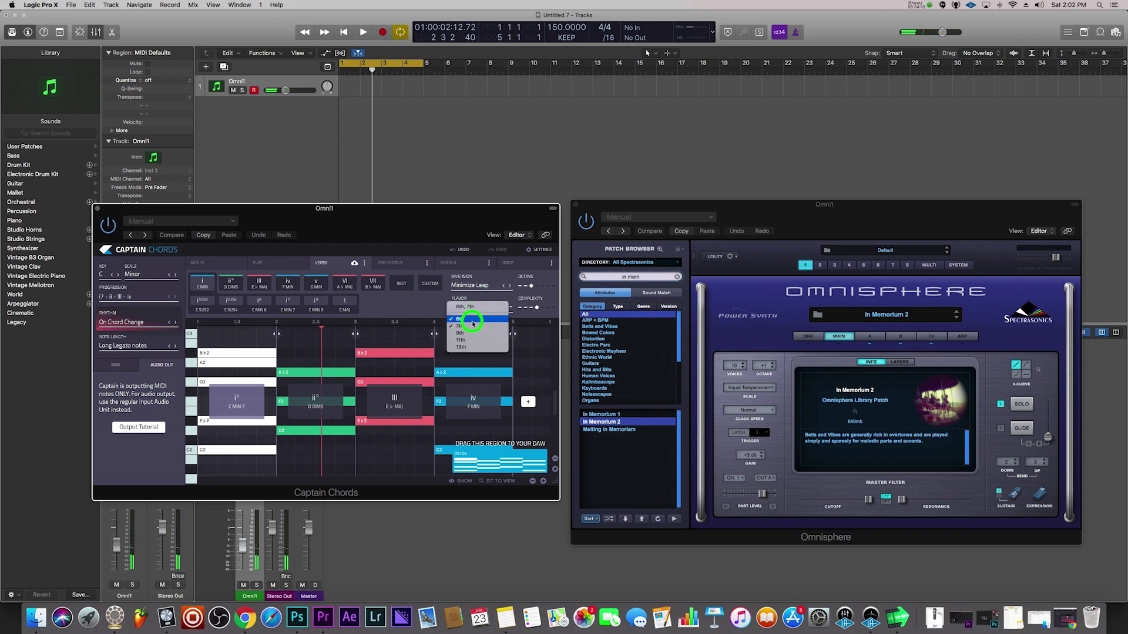
click(473, 322)
click(468, 307)
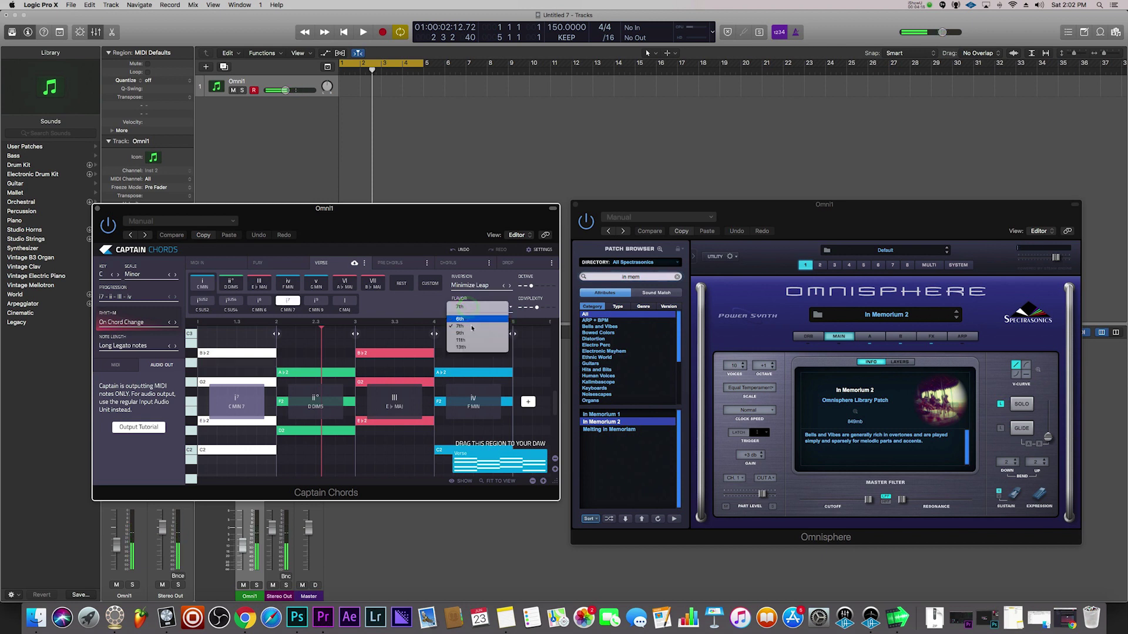
click(468, 327)
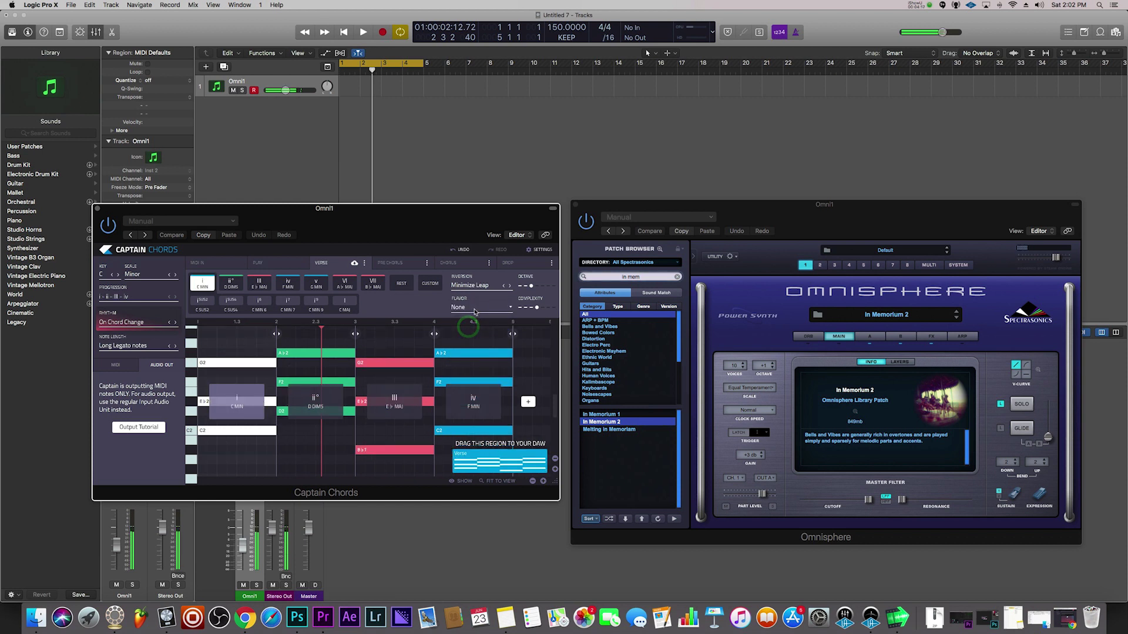
- Try 9th, 11th and 13th flavors with playback, then reset the flavor to none
click(476, 333)
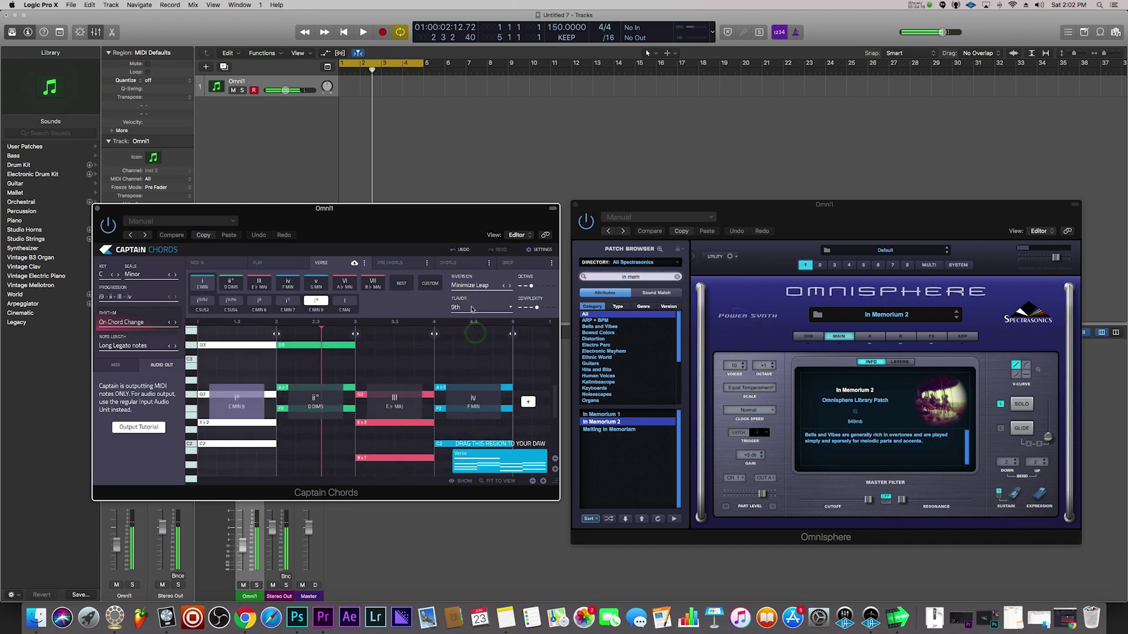
click(471, 307)
click(470, 339)
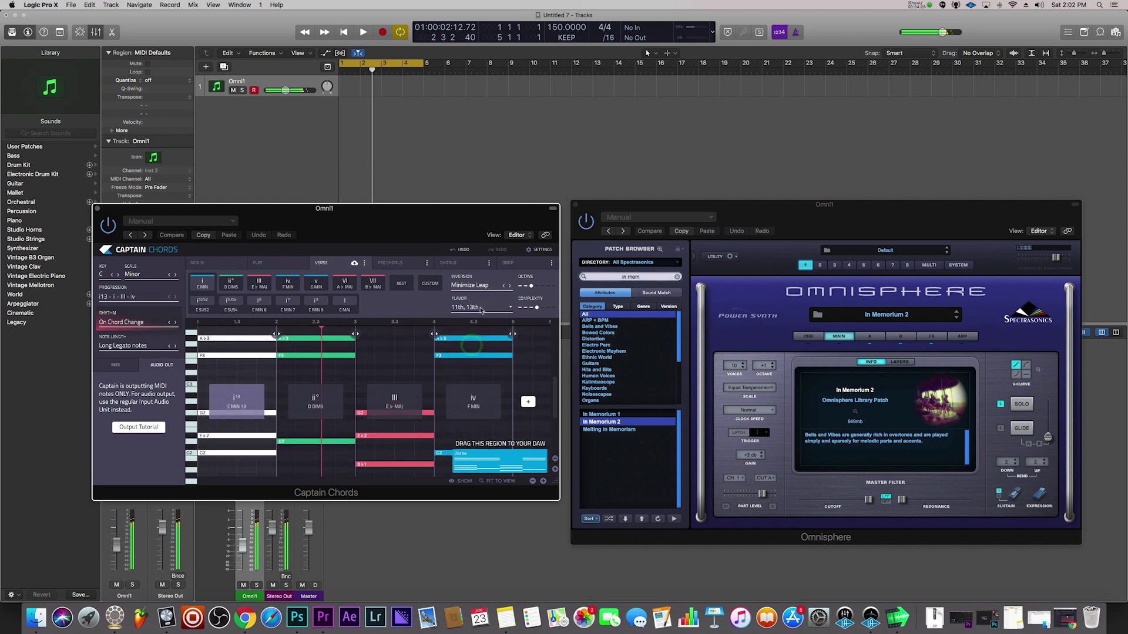
key(Return)
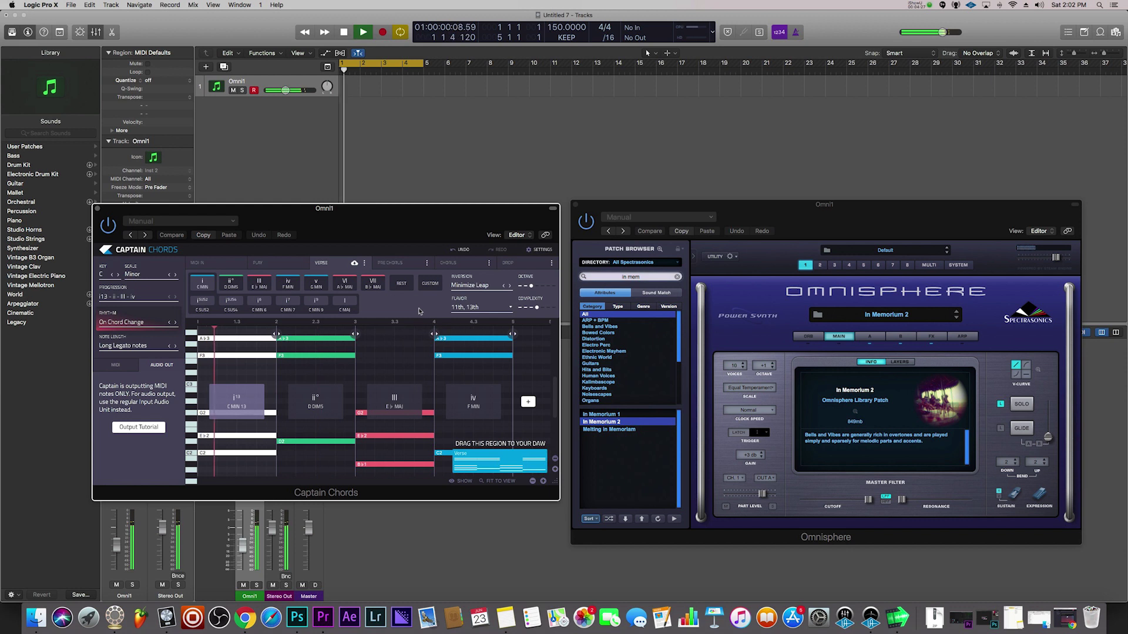
click(460, 308)
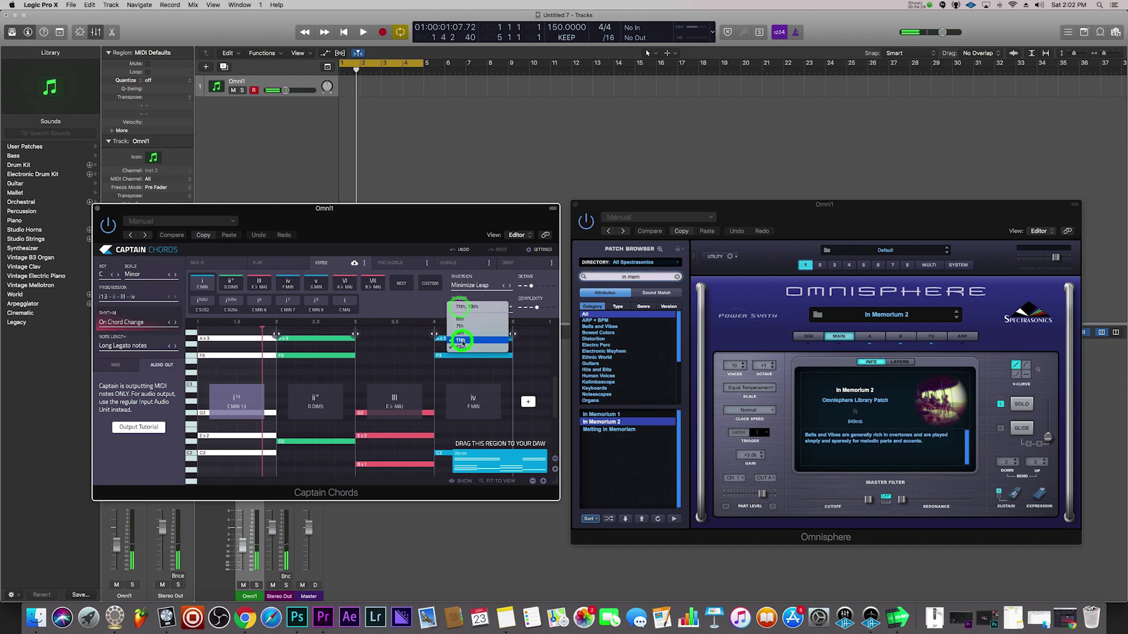
click(460, 339)
click(465, 307)
click(462, 347)
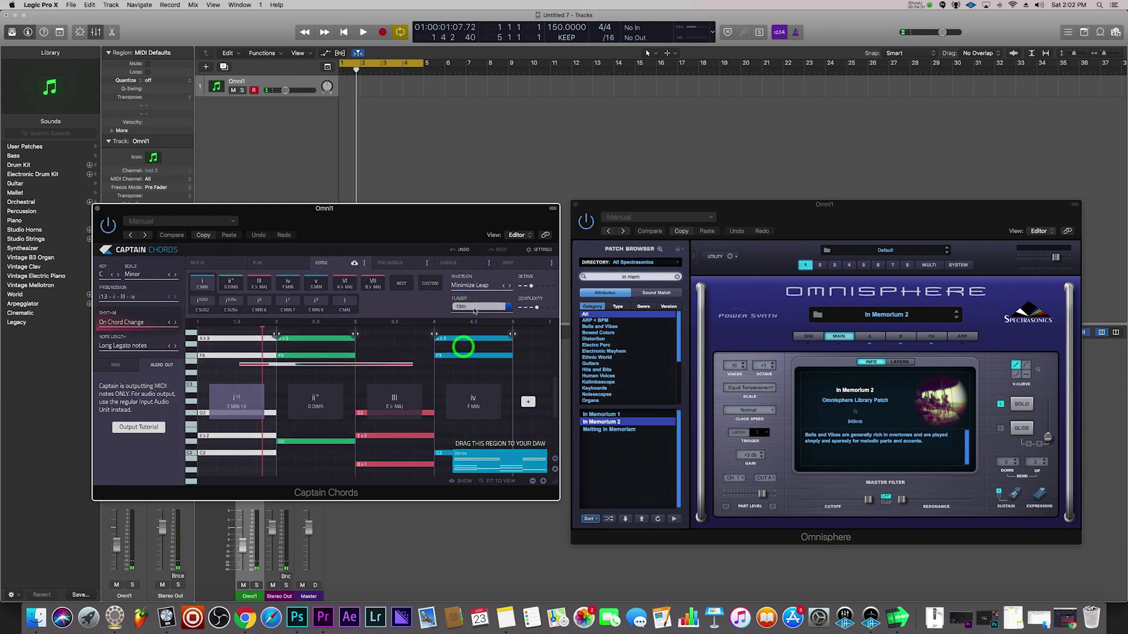
click(472, 306)
- Play back a 6th flavor, then switch the first chord to C min7 and play it
click(473, 310)
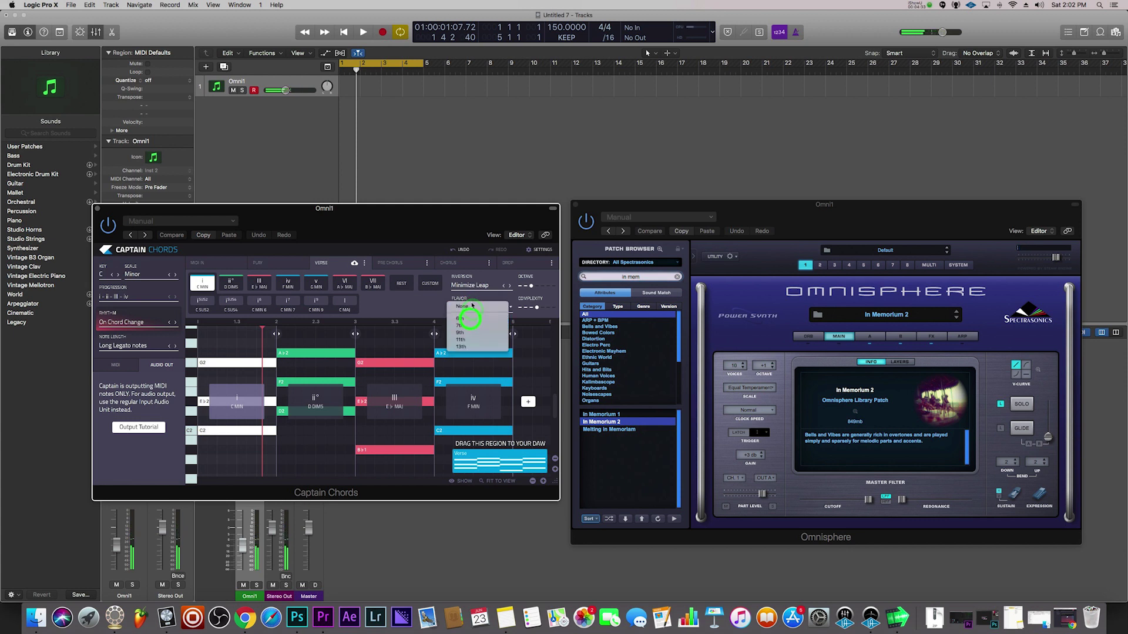
click(470, 318)
key(space)
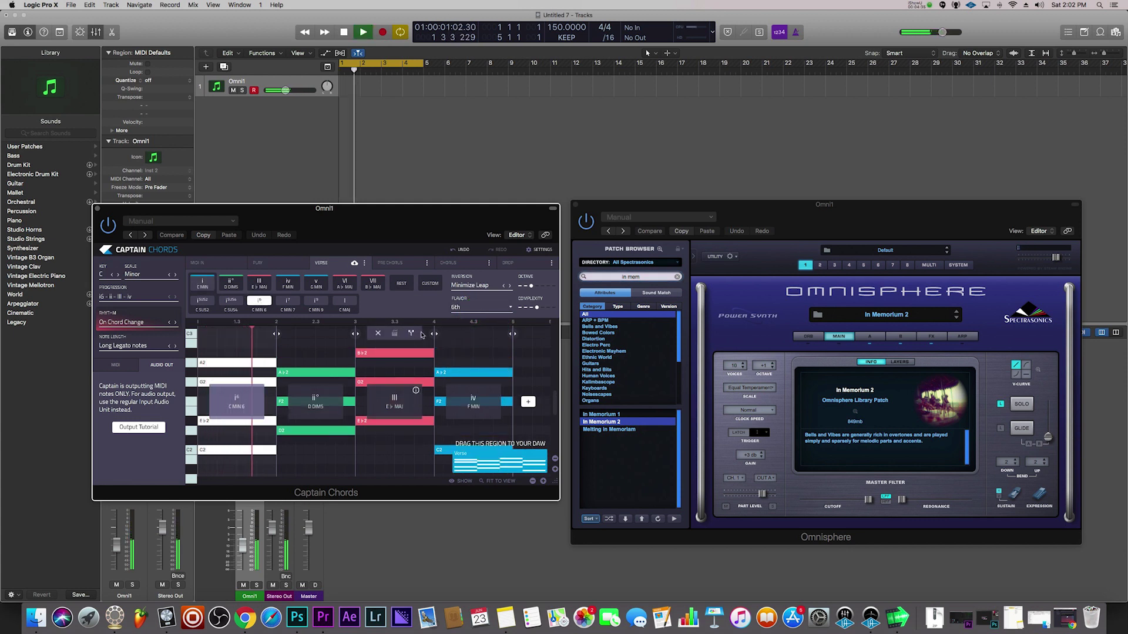
key(space)
click(466, 311)
click(463, 318)
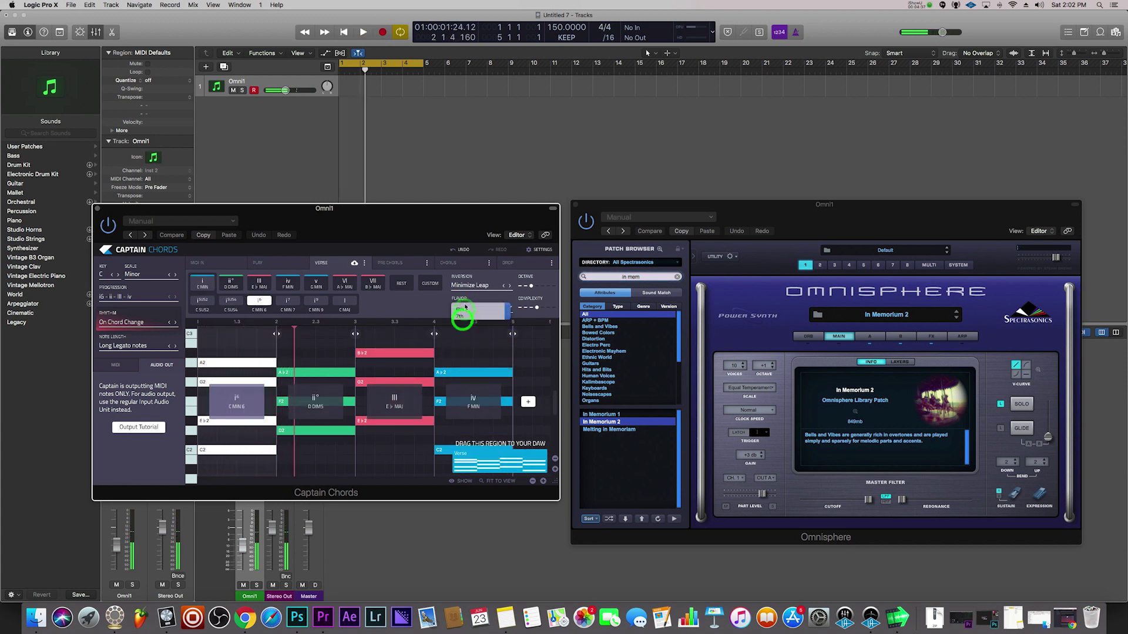
click(464, 307)
click(465, 327)
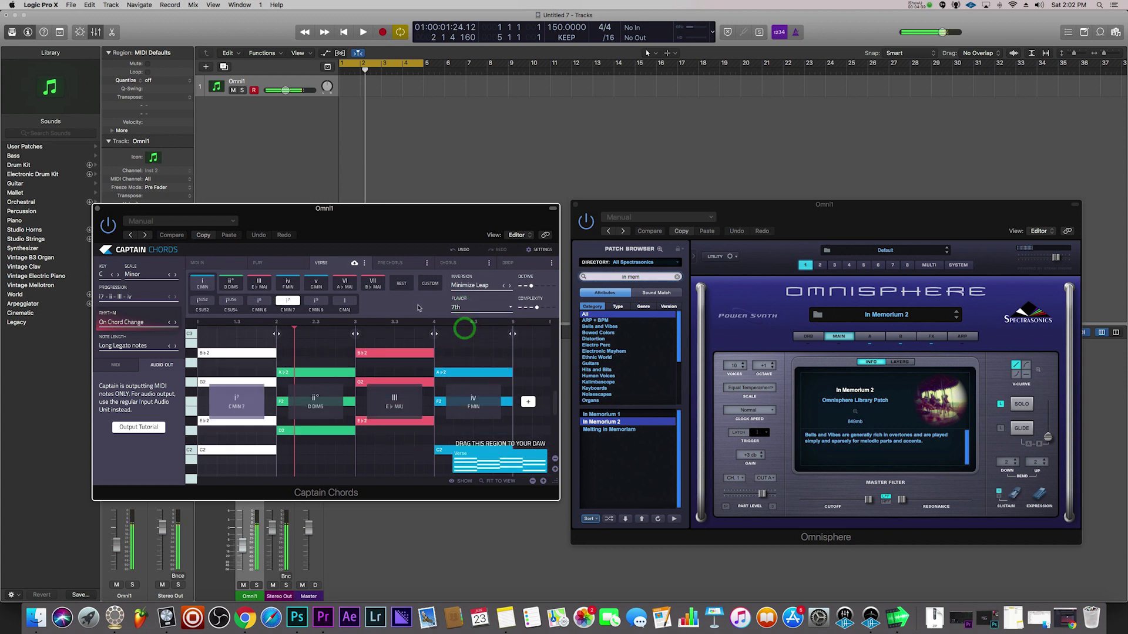
key(space)
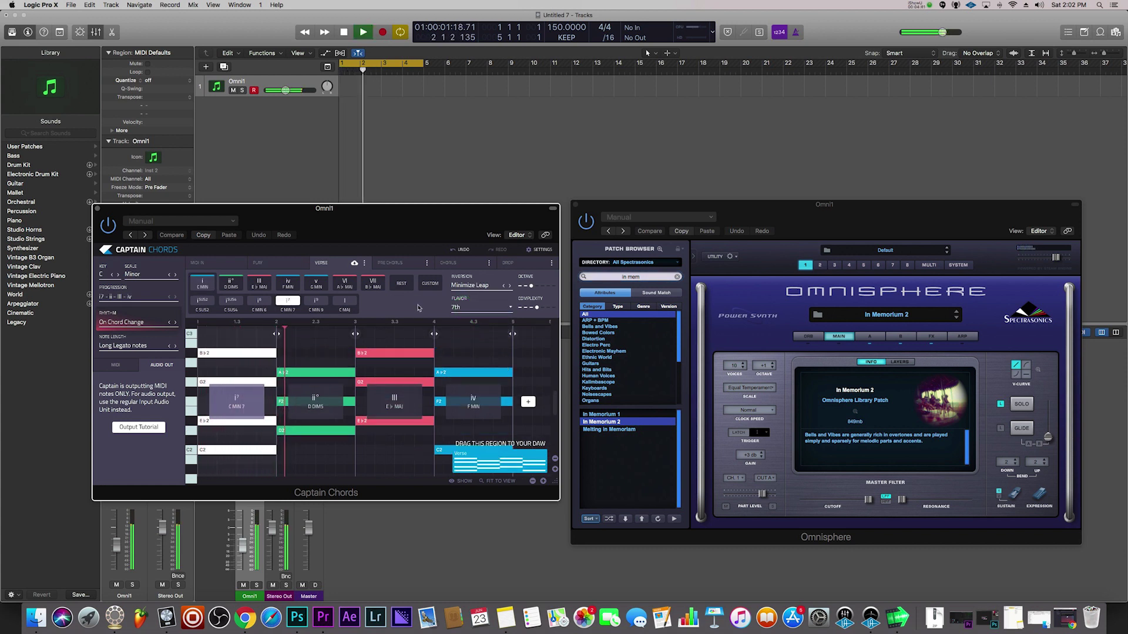
key(space)
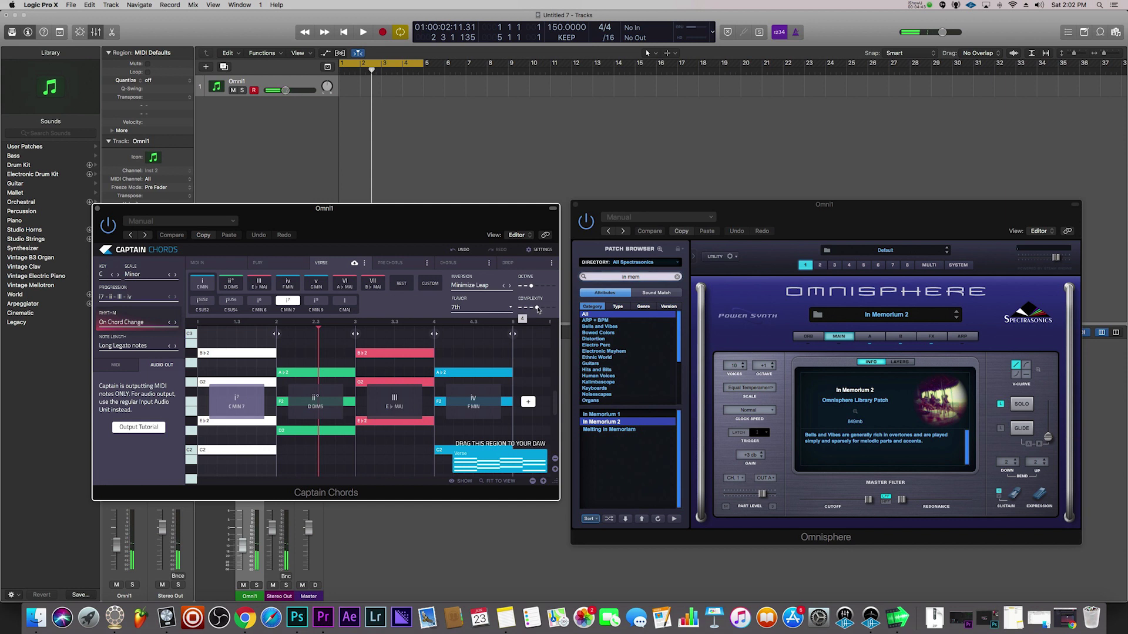
- Drag the Complexity slider down and up, then shift the chords up an octave
drag(537, 308, 532, 310)
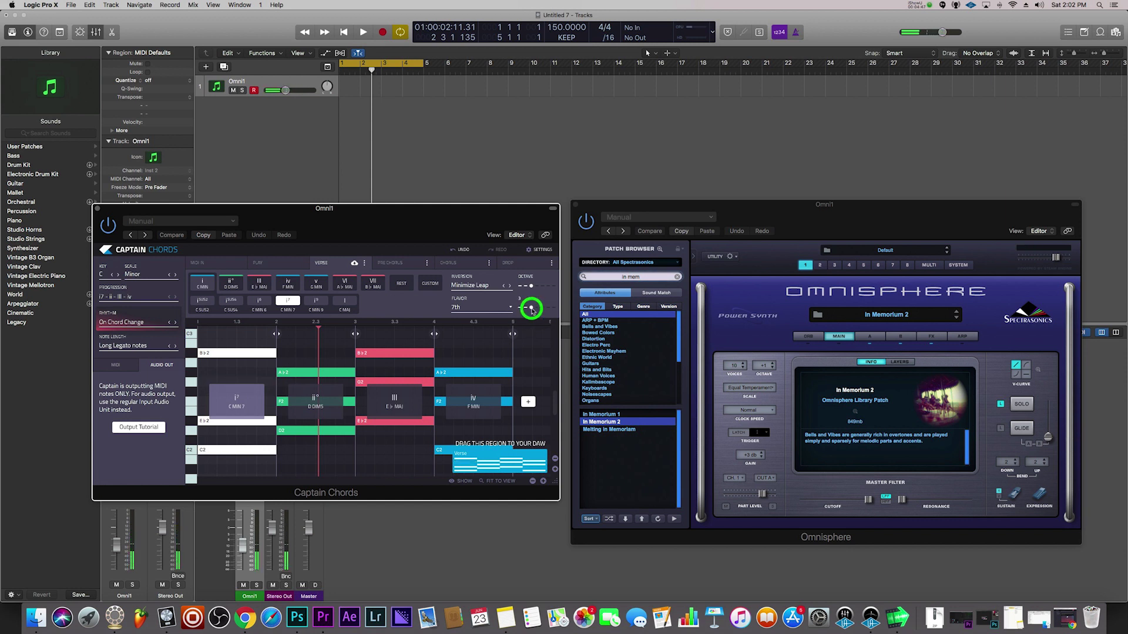
drag(531, 310, 541, 309)
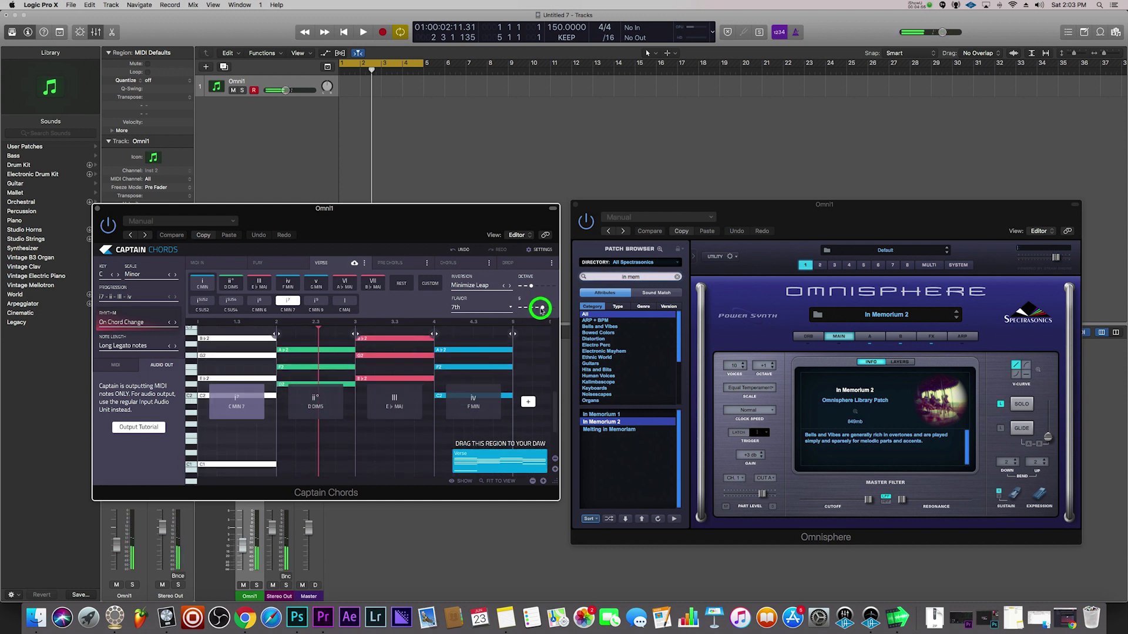
drag(542, 310, 517, 310)
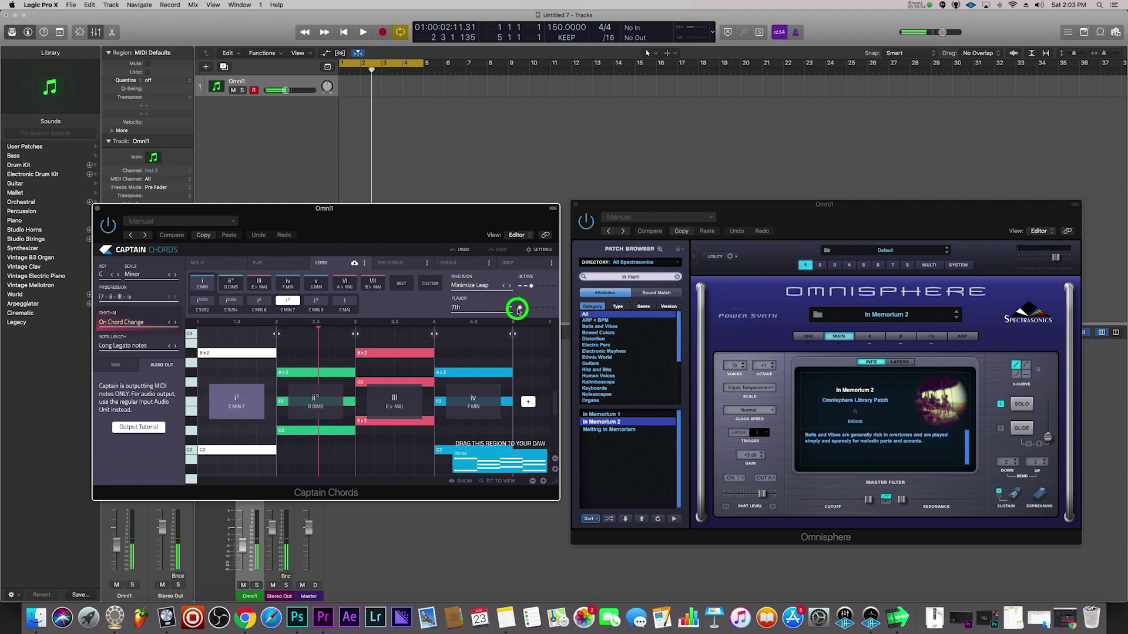
drag(518, 310, 532, 309)
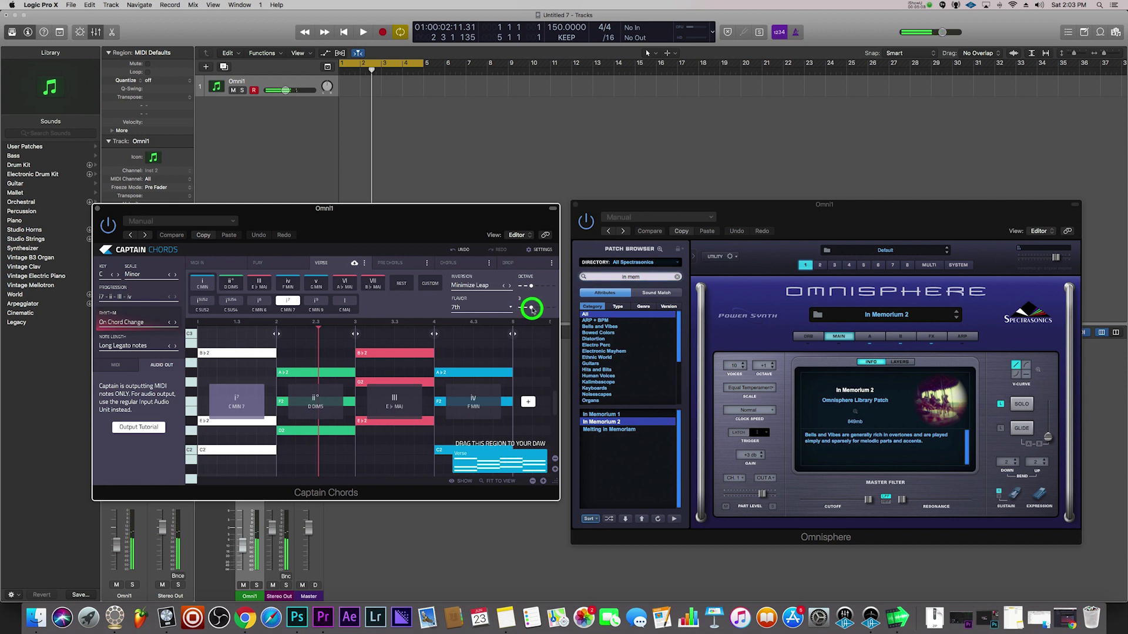
mouse_move(531, 288)
mouse_down()
mouse_move(521, 289)
mouse_move(532, 288)
mouse_up()
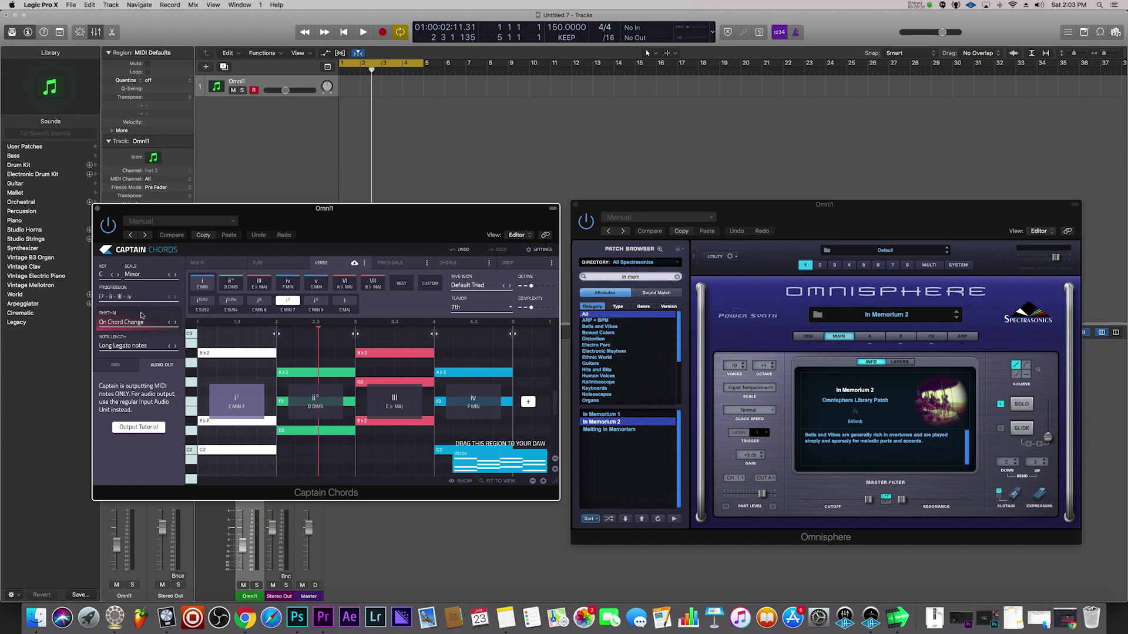
click(115, 296)
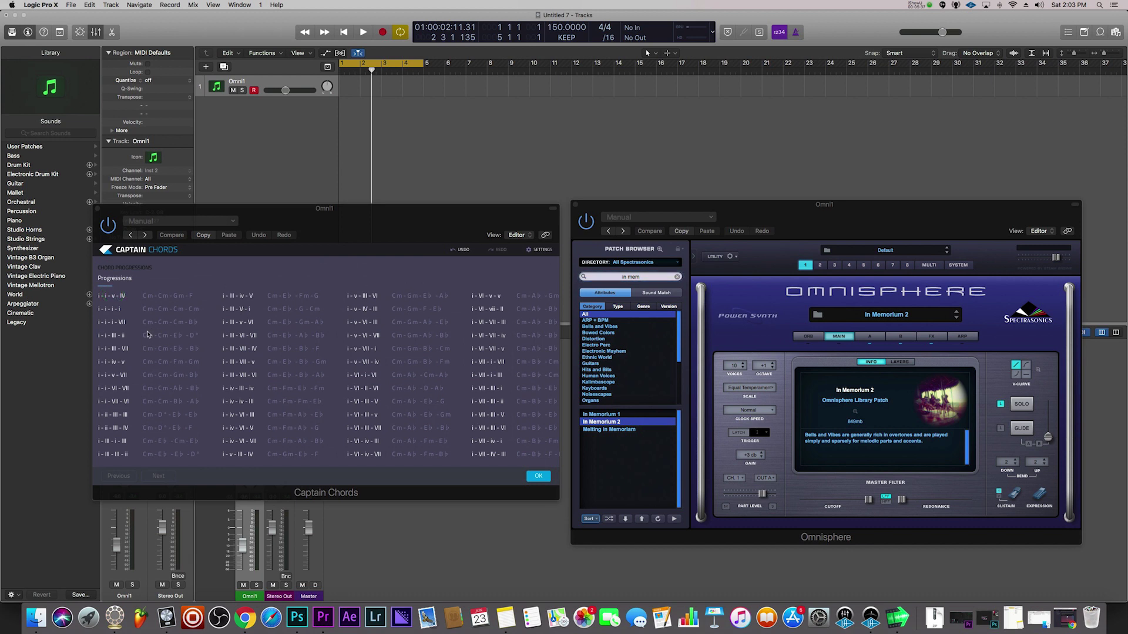
- Audition the i-III-iv-V, i-III-V-i, i-III-v-VI and i-III-VII-IV preset progressions
scroll(149, 335, right, 2)
scroll(151, 336, left, 2)
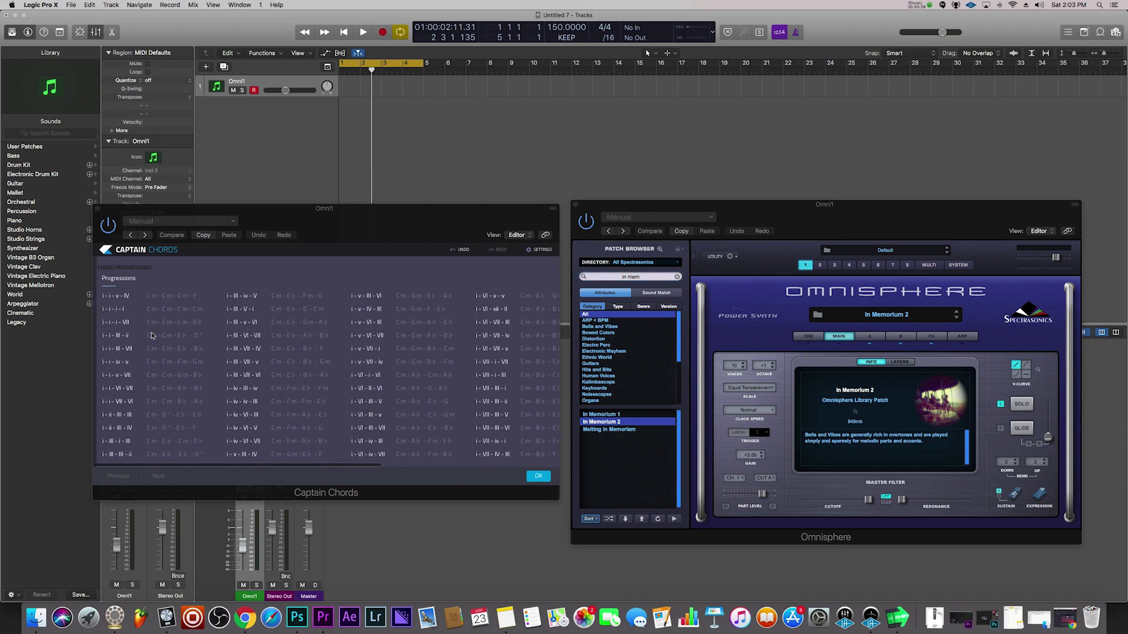
scroll(154, 334, right, 2)
scroll(158, 330, left, 2)
scroll(164, 326, right, 1)
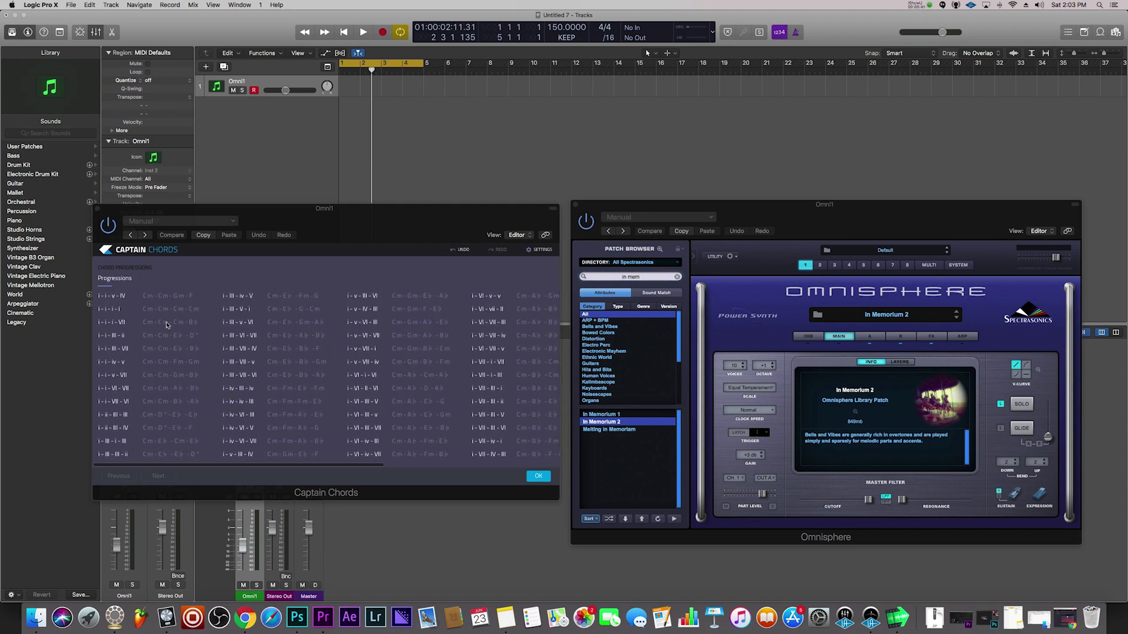
click(275, 296)
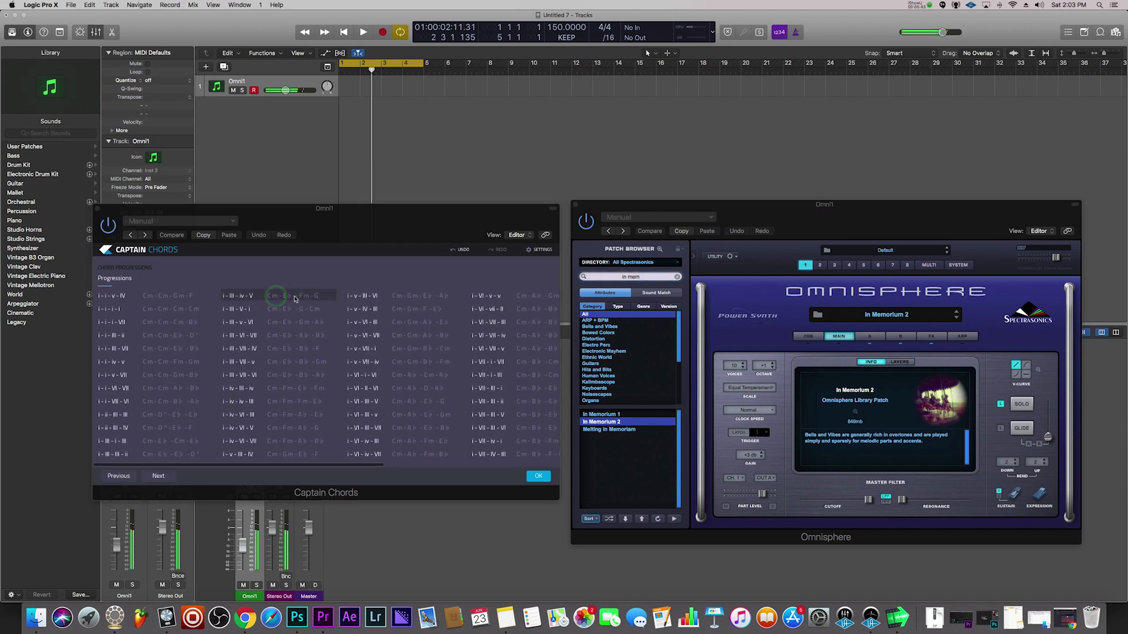
click(293, 310)
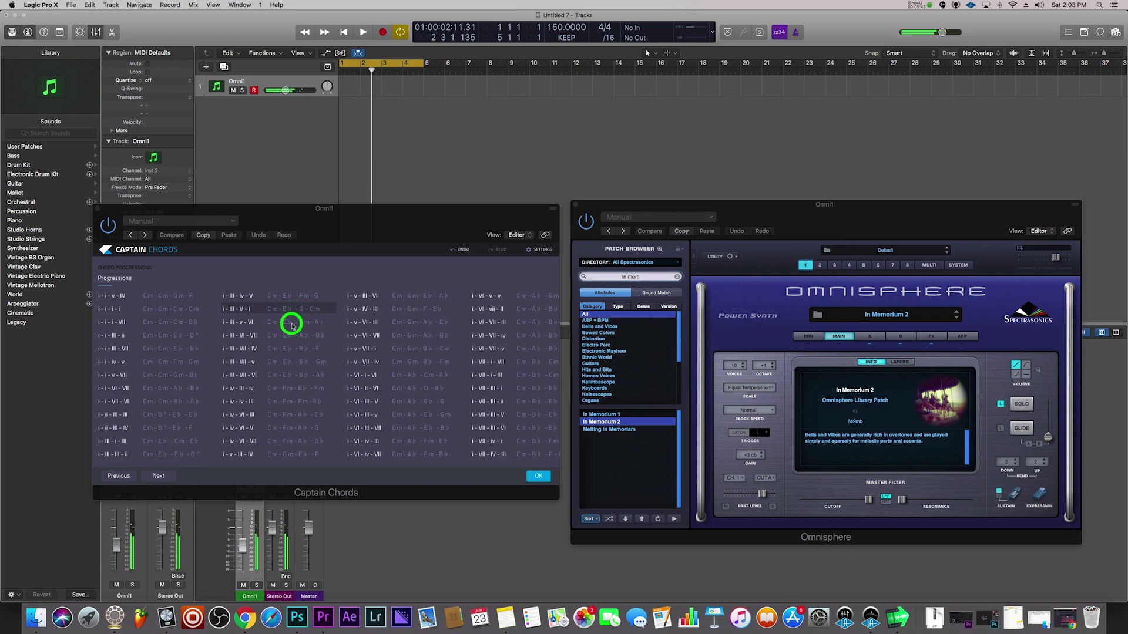
click(291, 323)
click(295, 350)
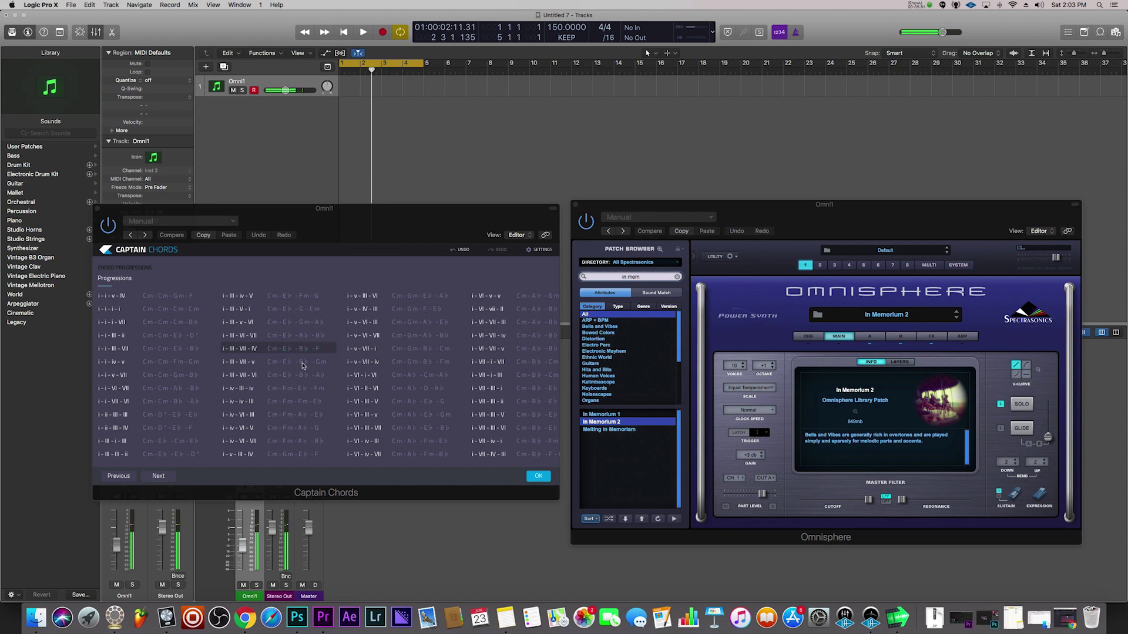
- Choose the i-III-iv-V progression (Cm-Eb-Fm-G) and confirm it with OK
click(302, 363)
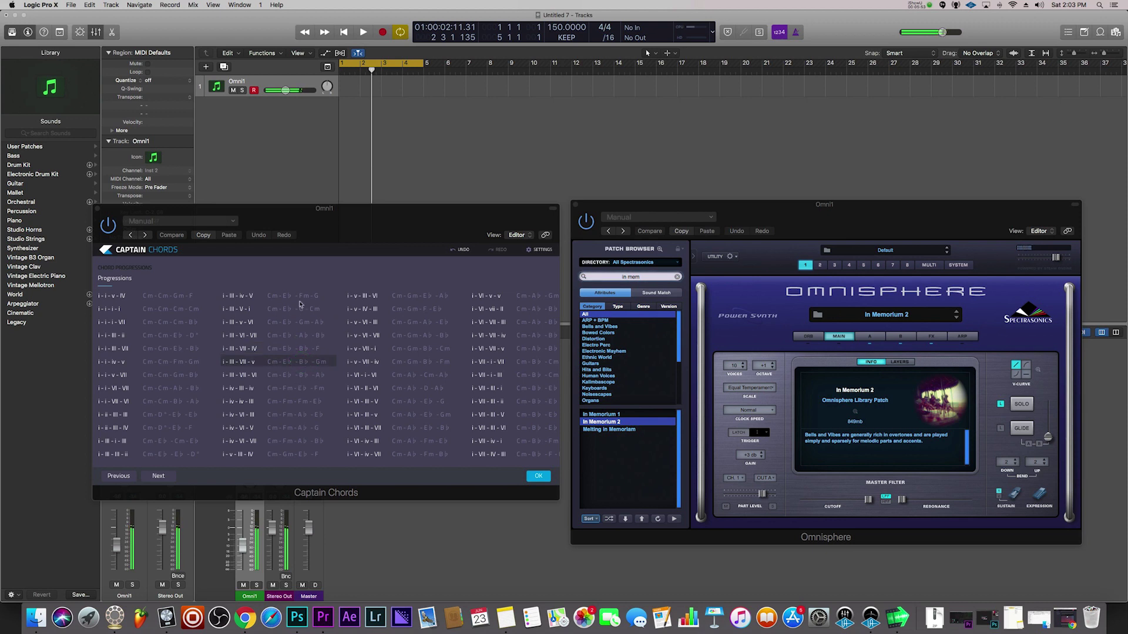
click(297, 297)
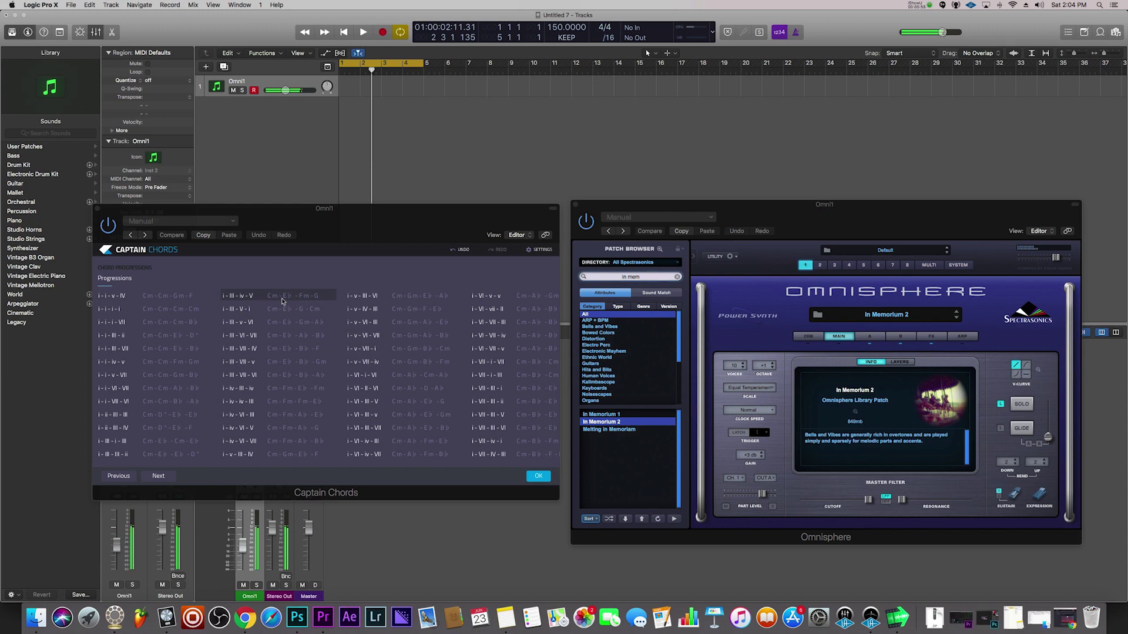
click(283, 298)
click(541, 479)
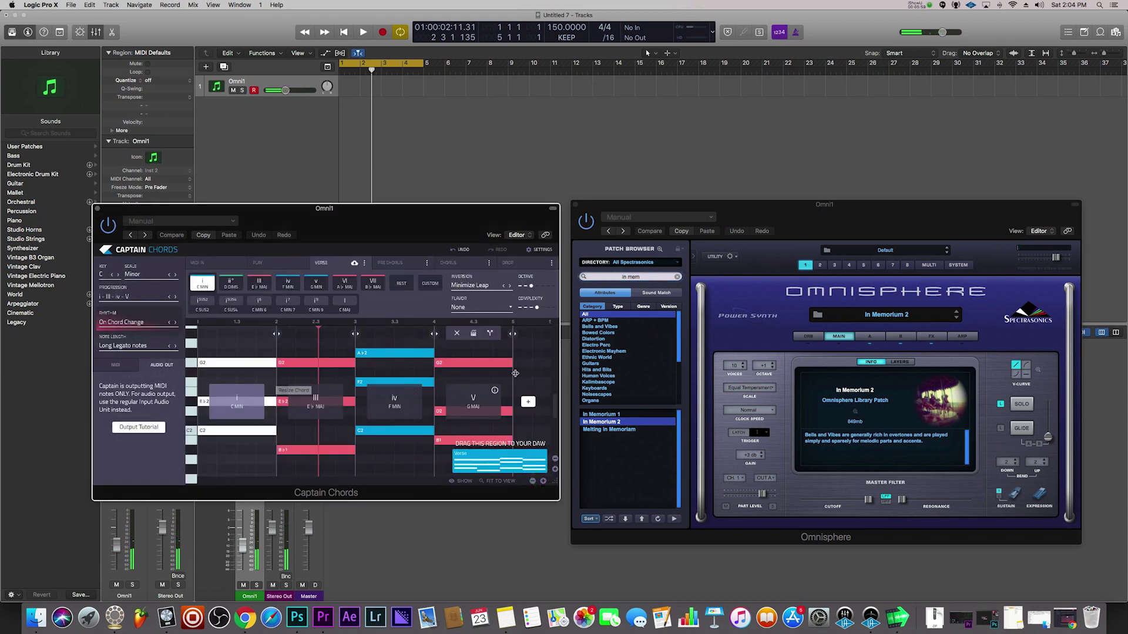
mouse_move(219, 383)
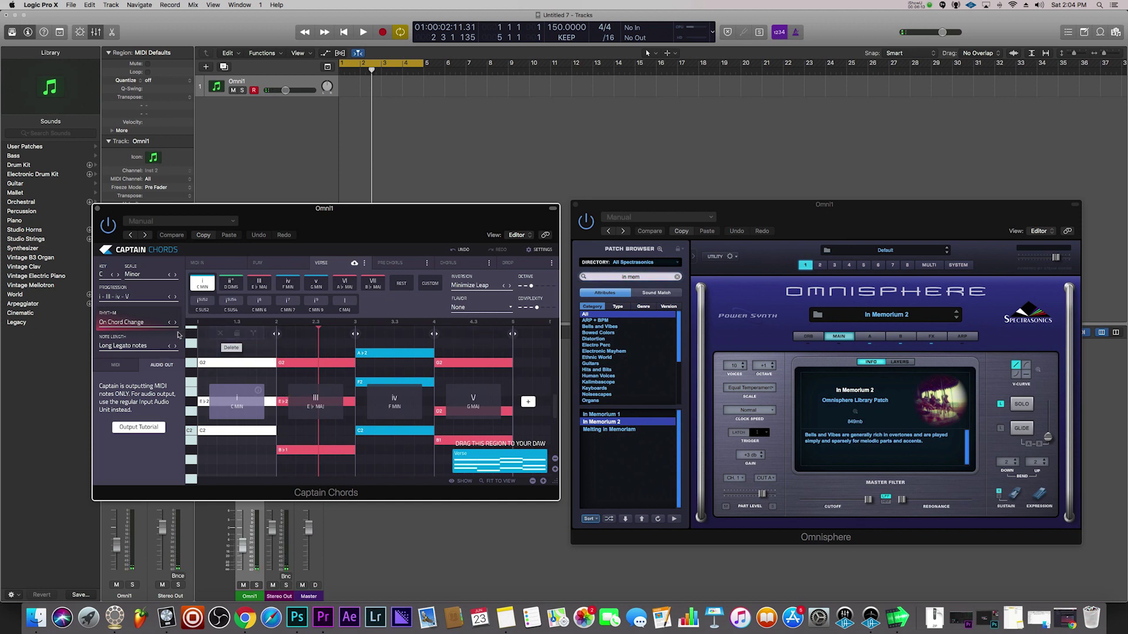
- Apply the Action rhythm to the chords and play the progression from the start
click(125, 324)
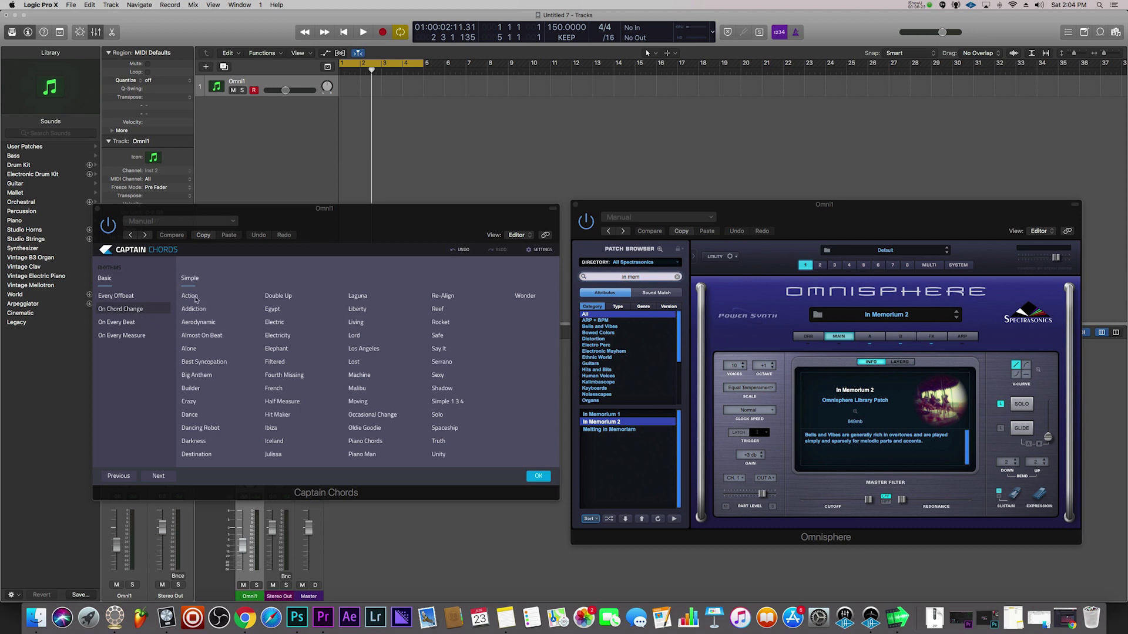
click(196, 298)
click(539, 478)
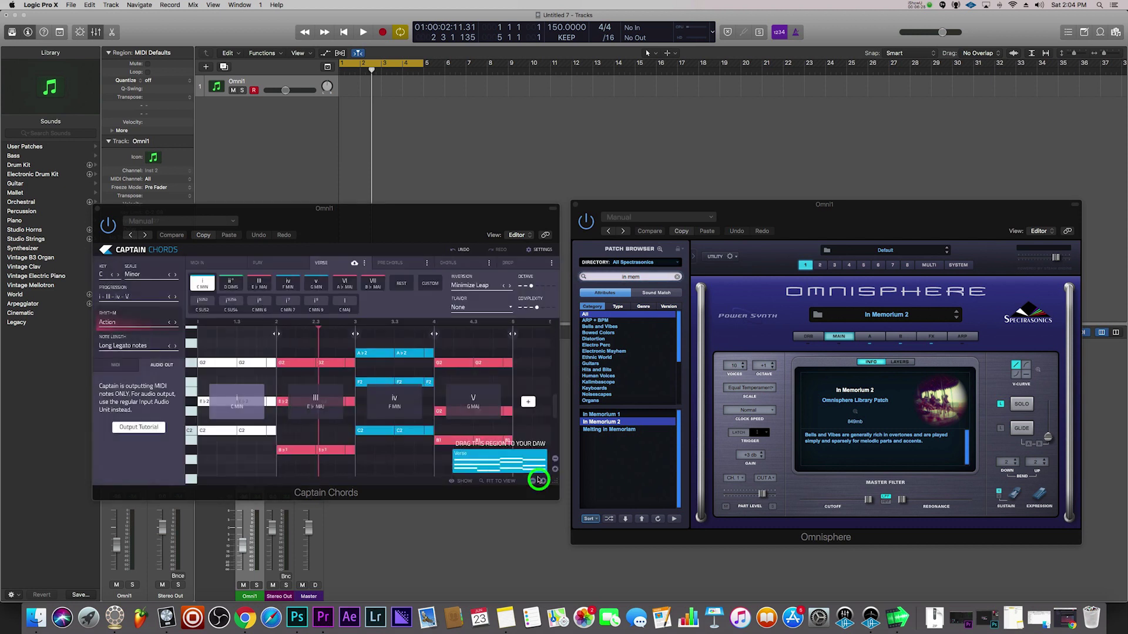
click(237, 345)
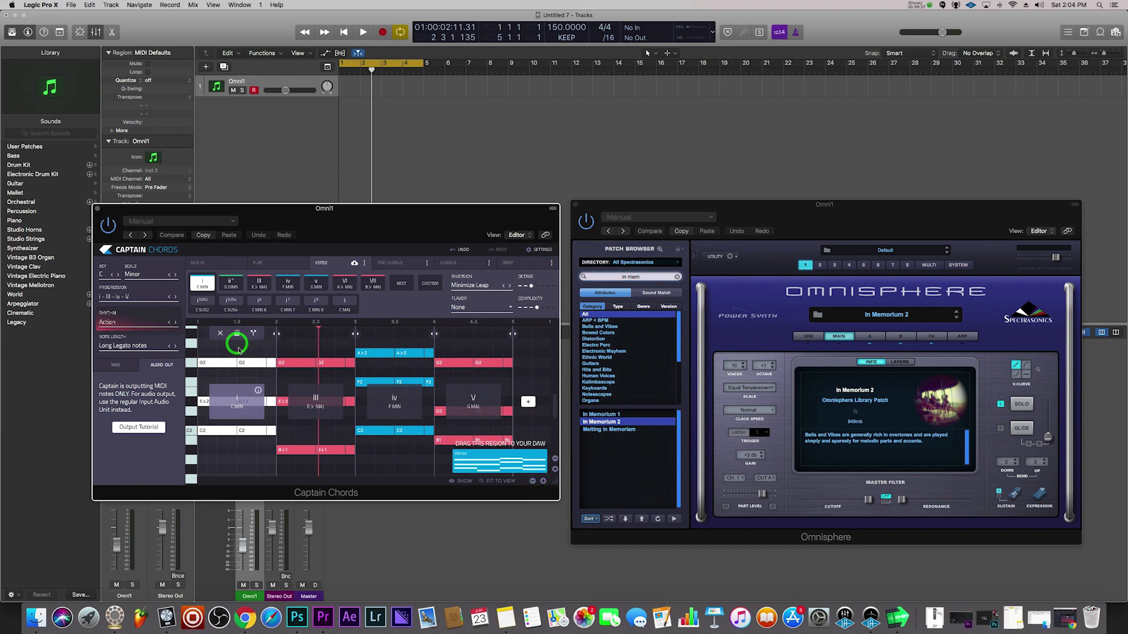
key(space)
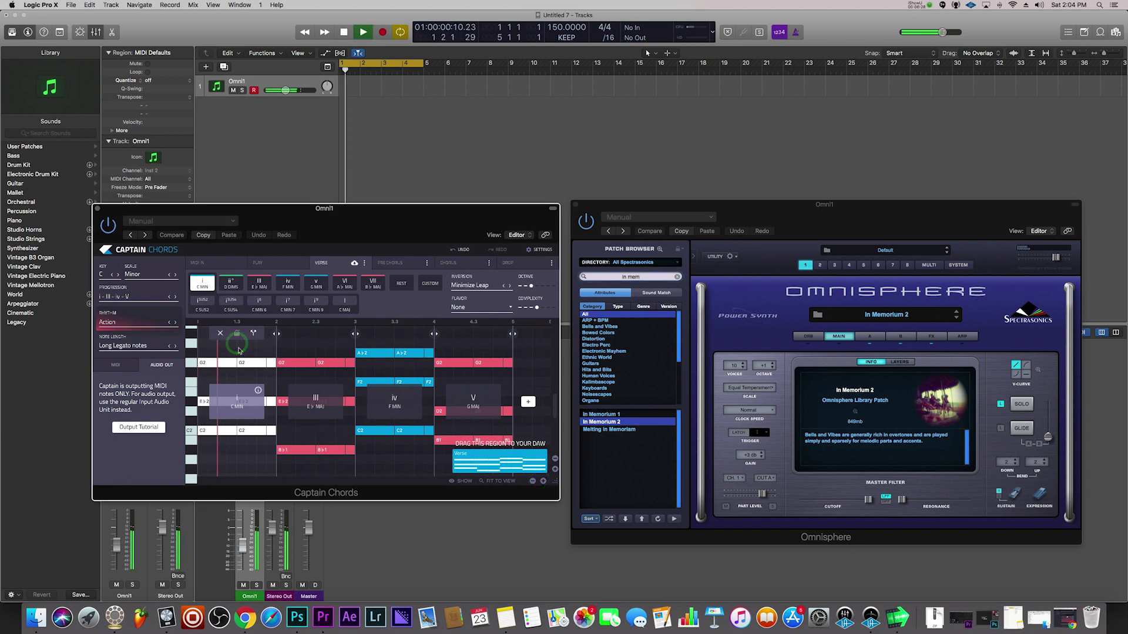
- Audition the Addiction, Almost On Beat, Alone and Best Syncopation rhythms over the progression
click(176, 325)
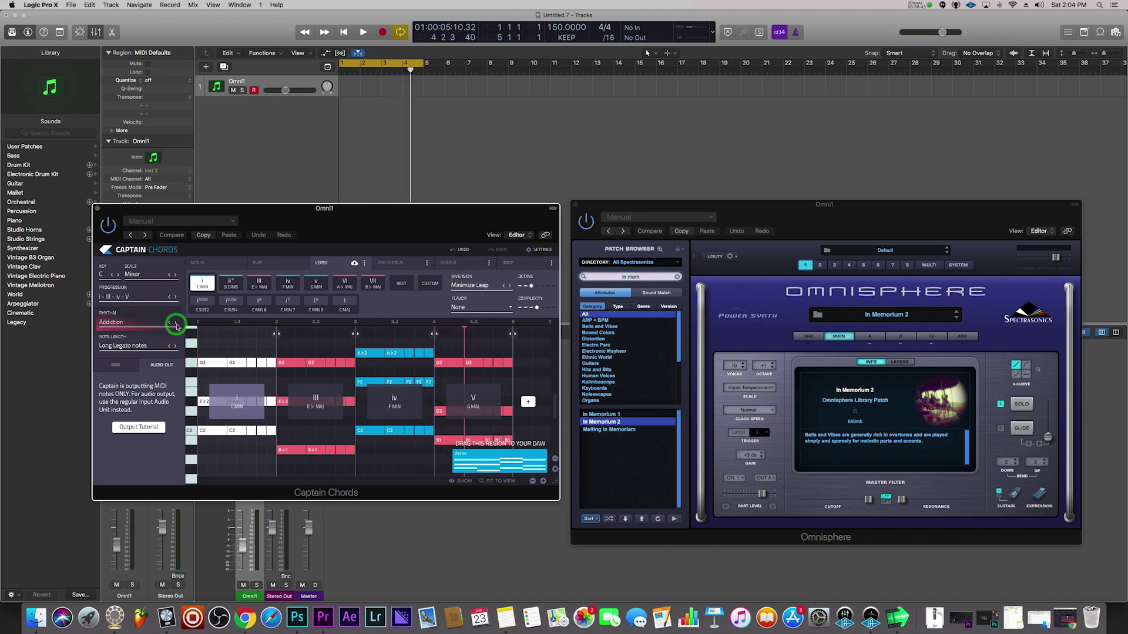
key(space)
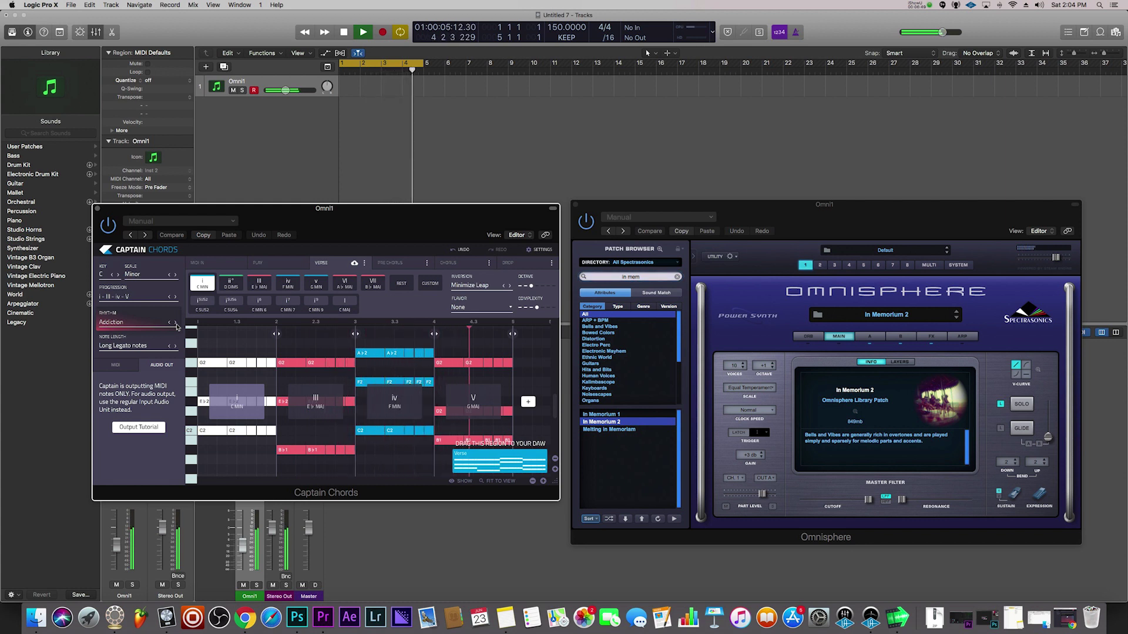
key(space)
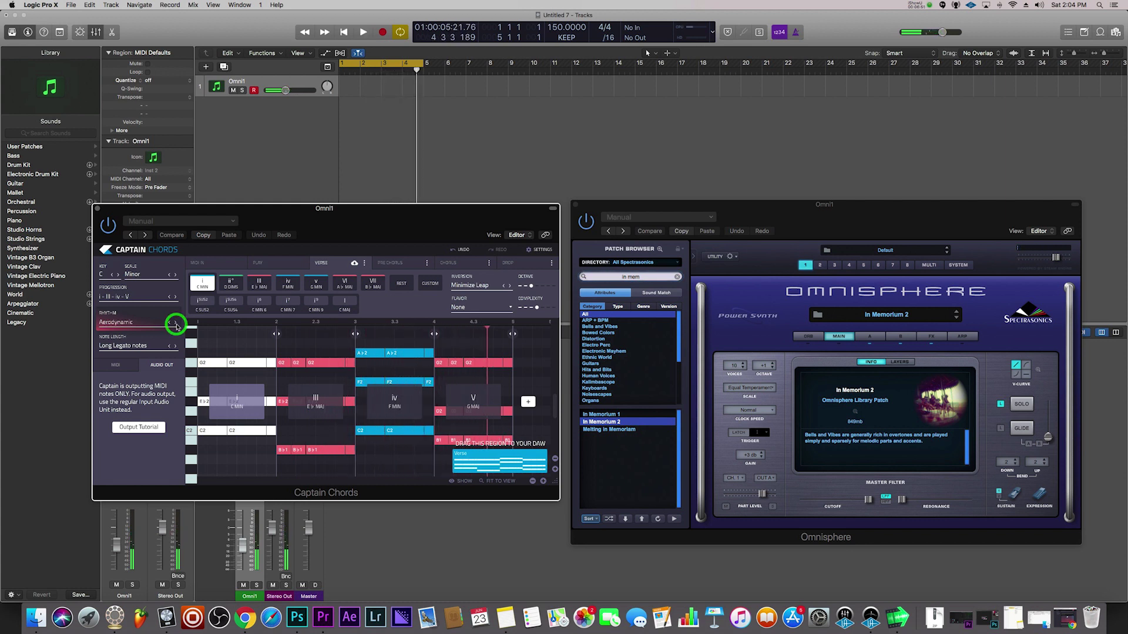
key(space)
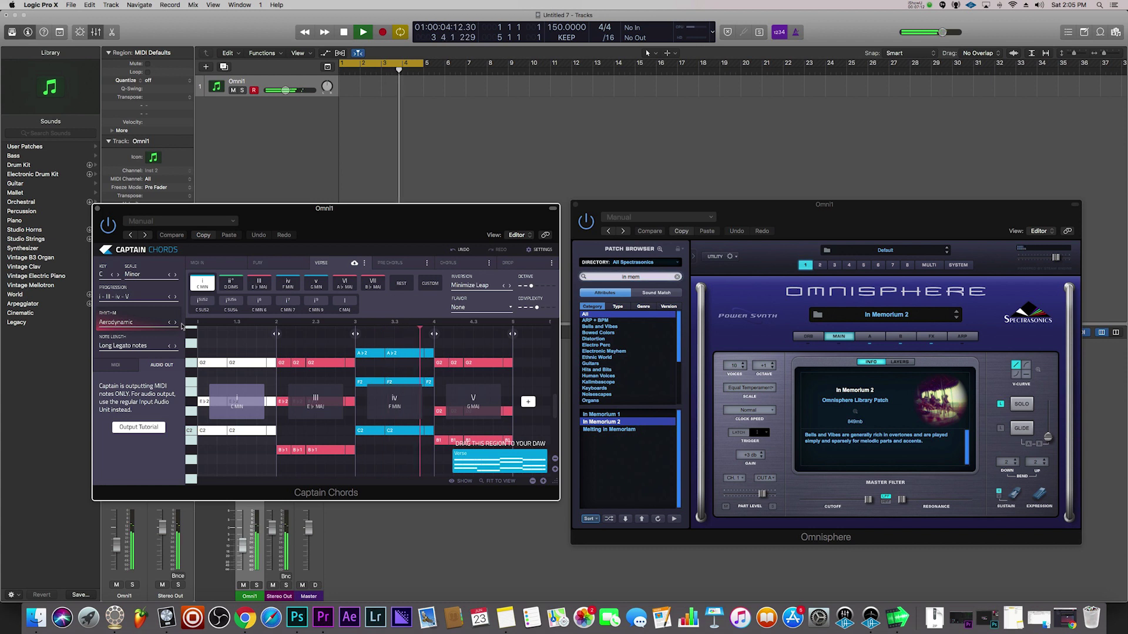
key(space)
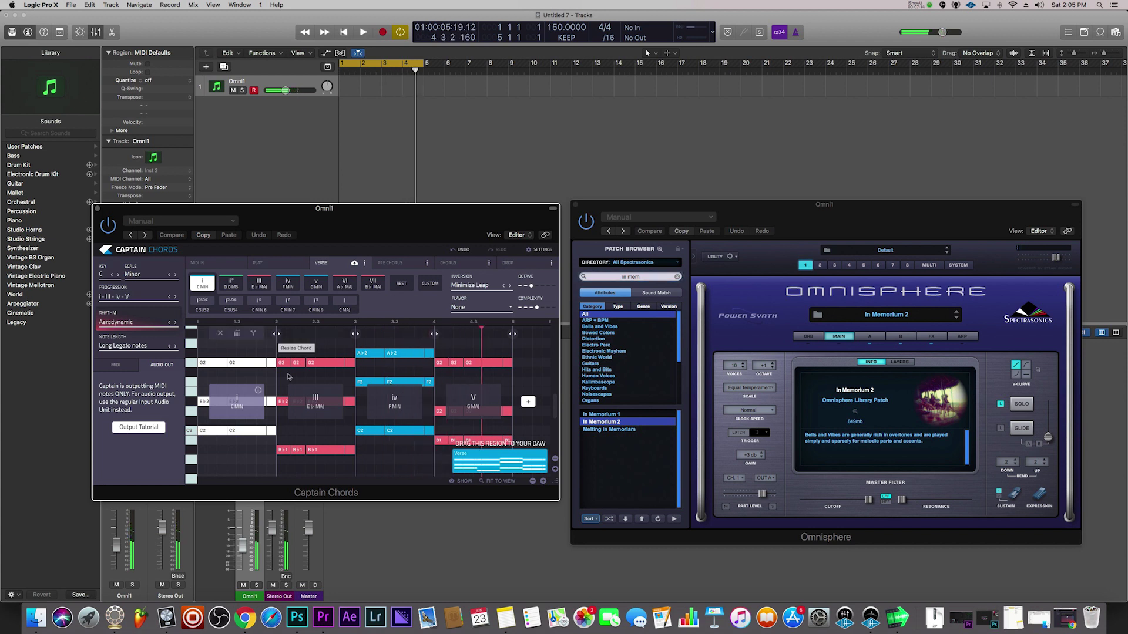
click(175, 324)
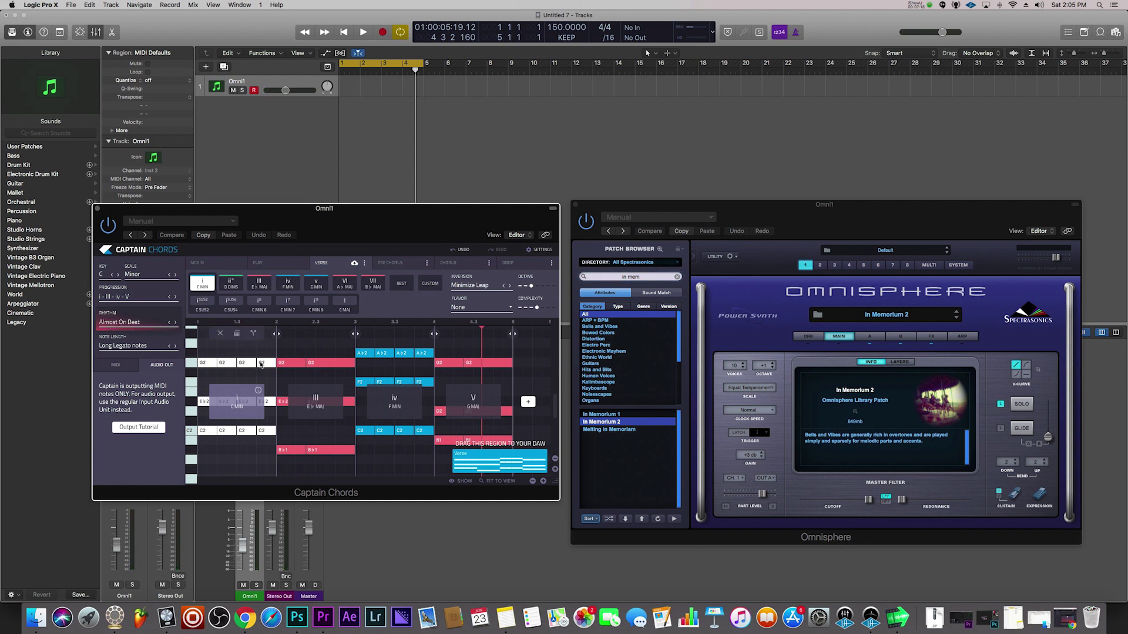
key(space)
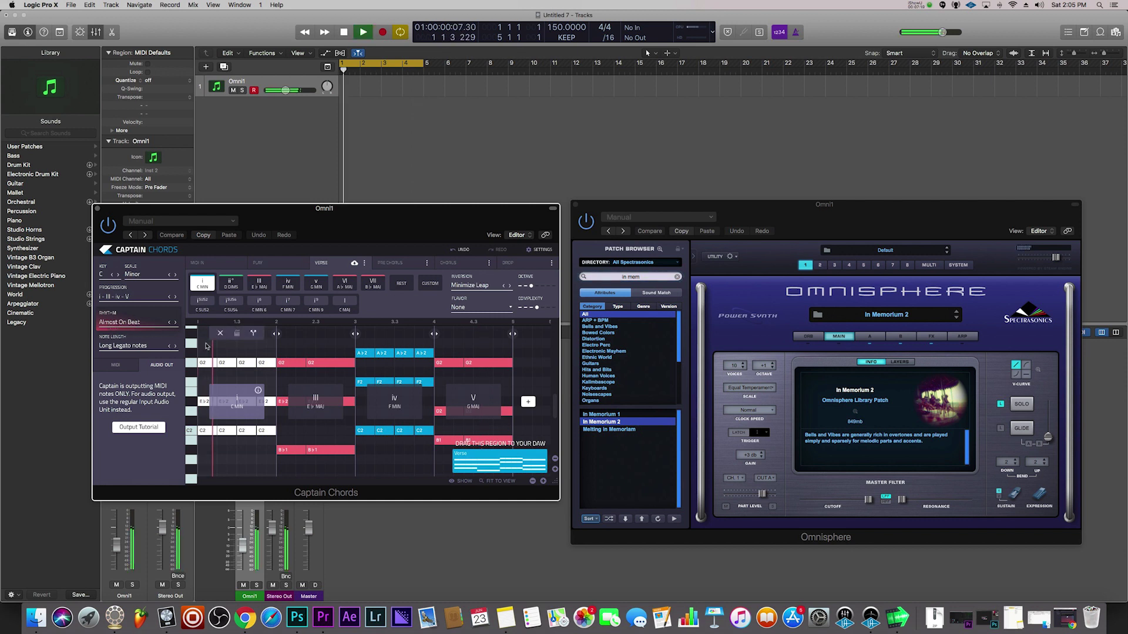
click(176, 324)
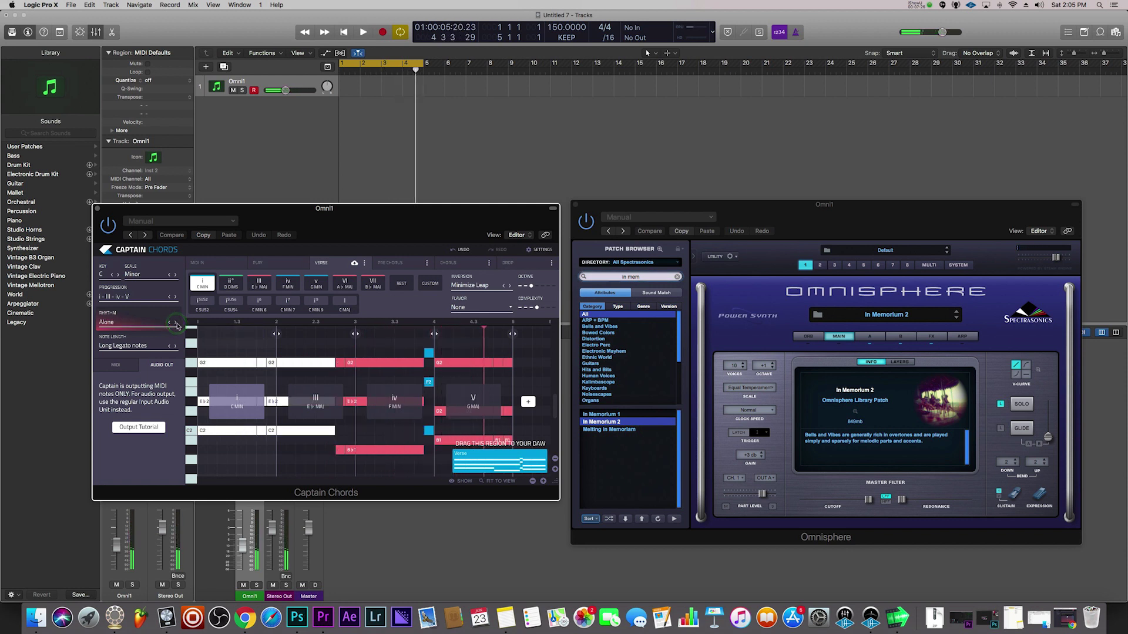
key(space)
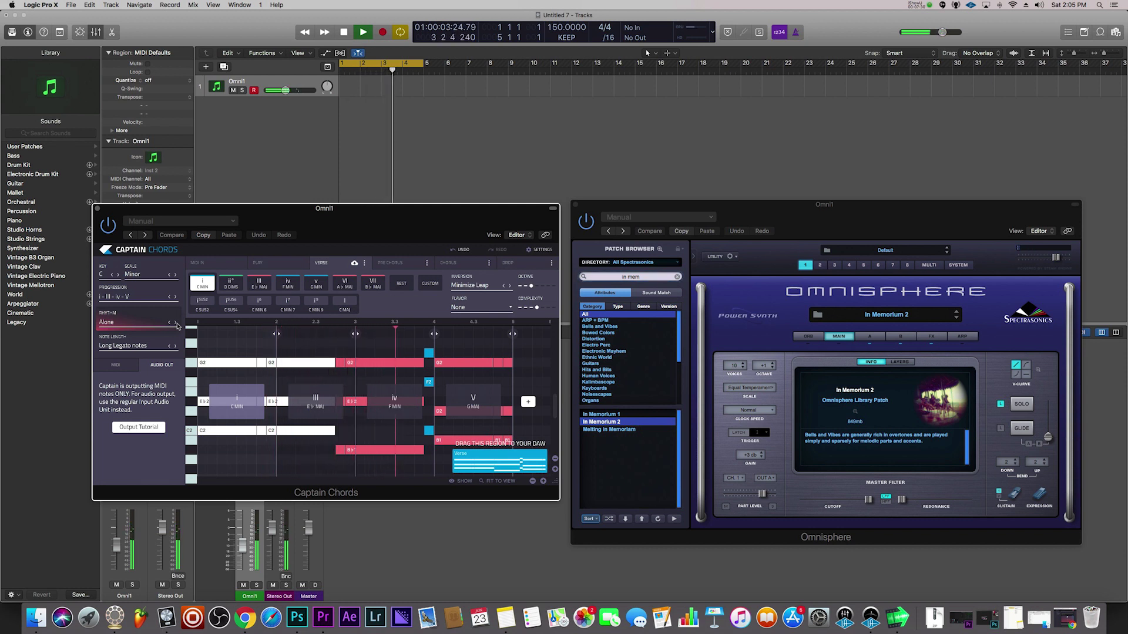
click(177, 323)
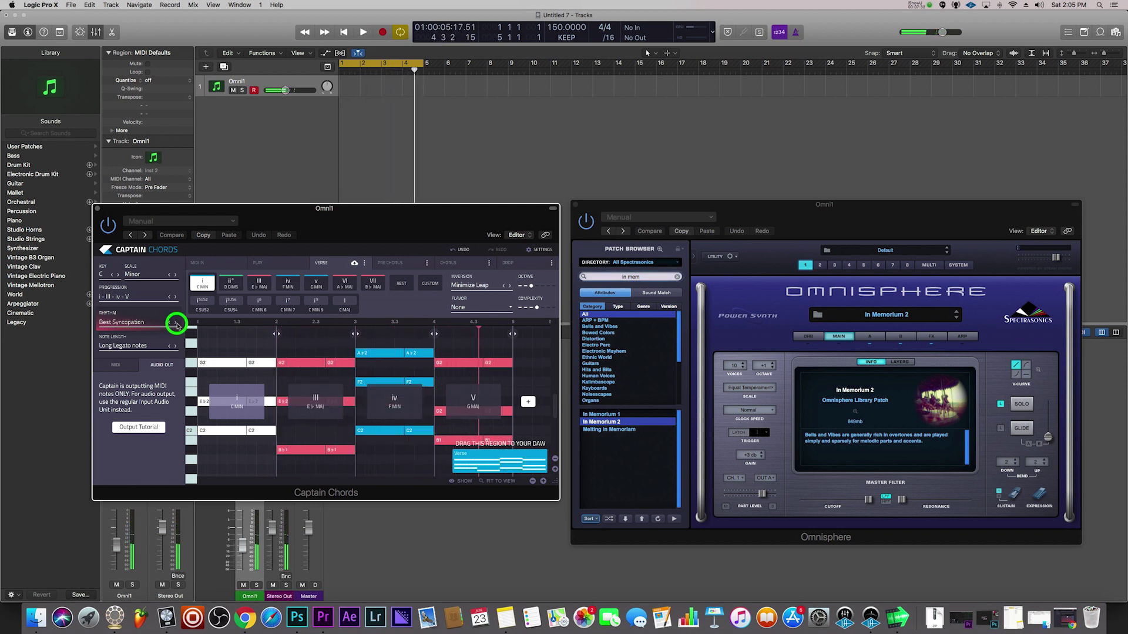
key(space)
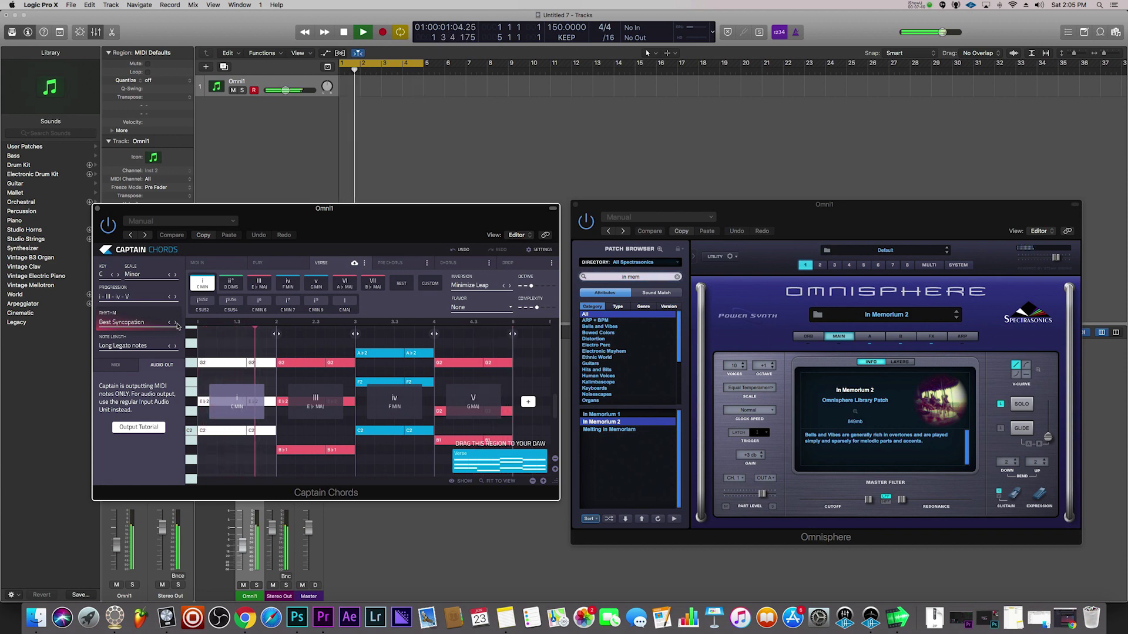
key(space)
- Try the Malibu rhythm, then settle back on the Action rhythm
click(145, 322)
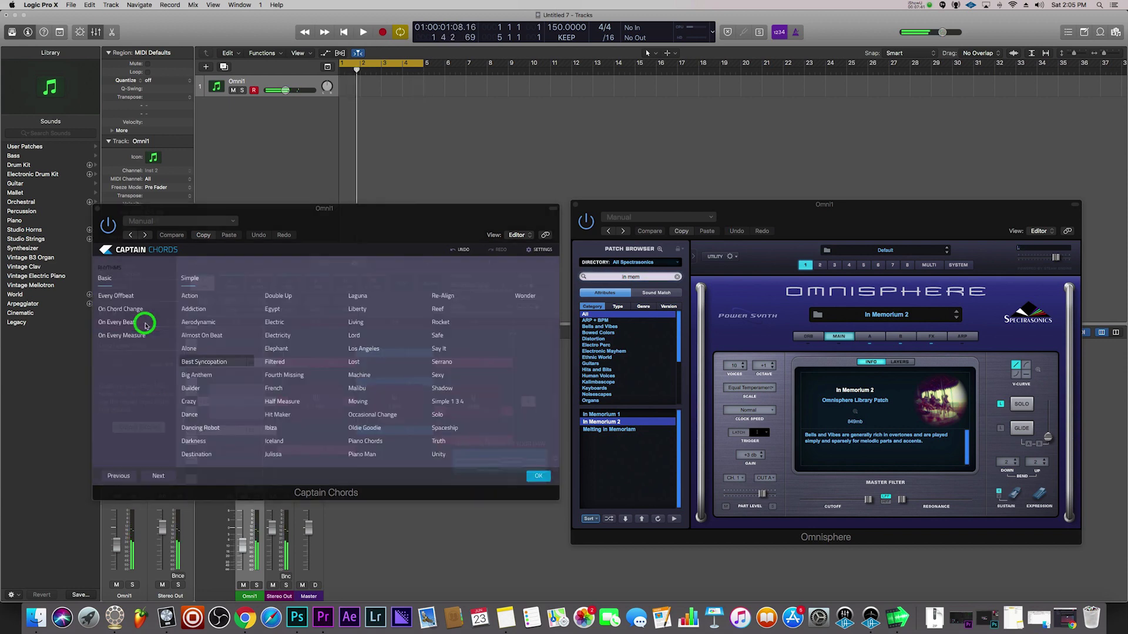
click(367, 388)
click(538, 476)
key(space)
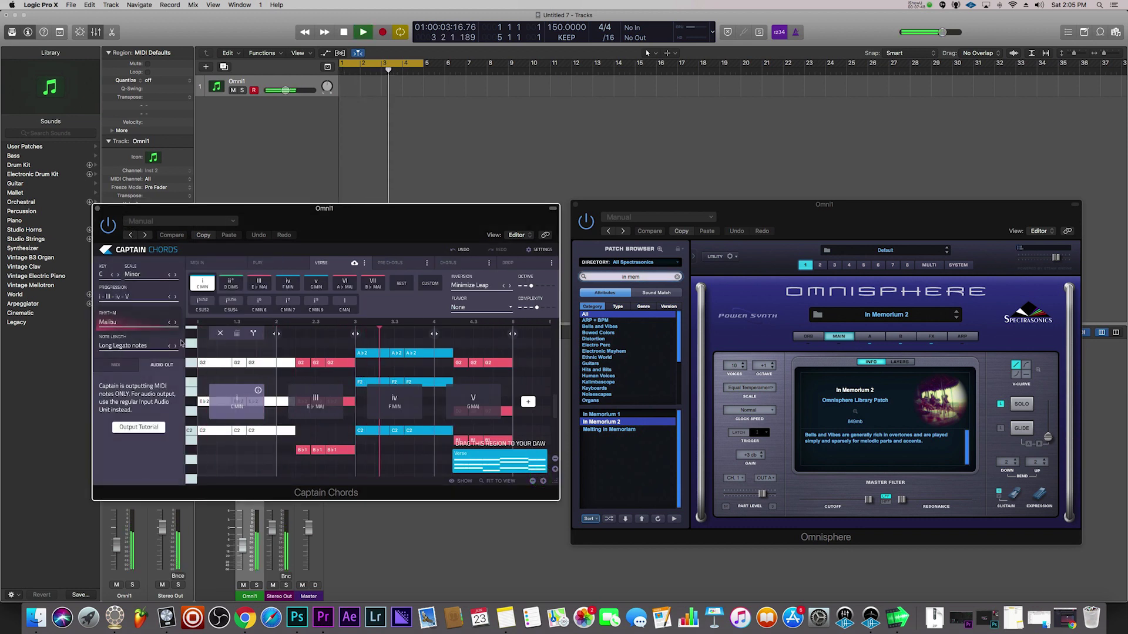
click(128, 322)
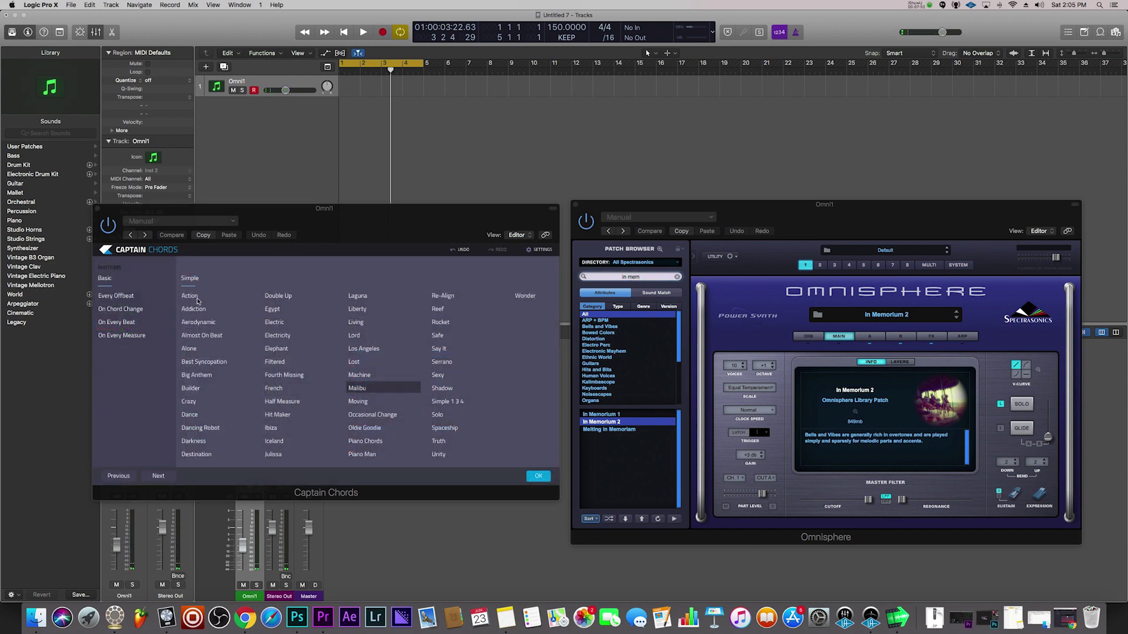
click(200, 301)
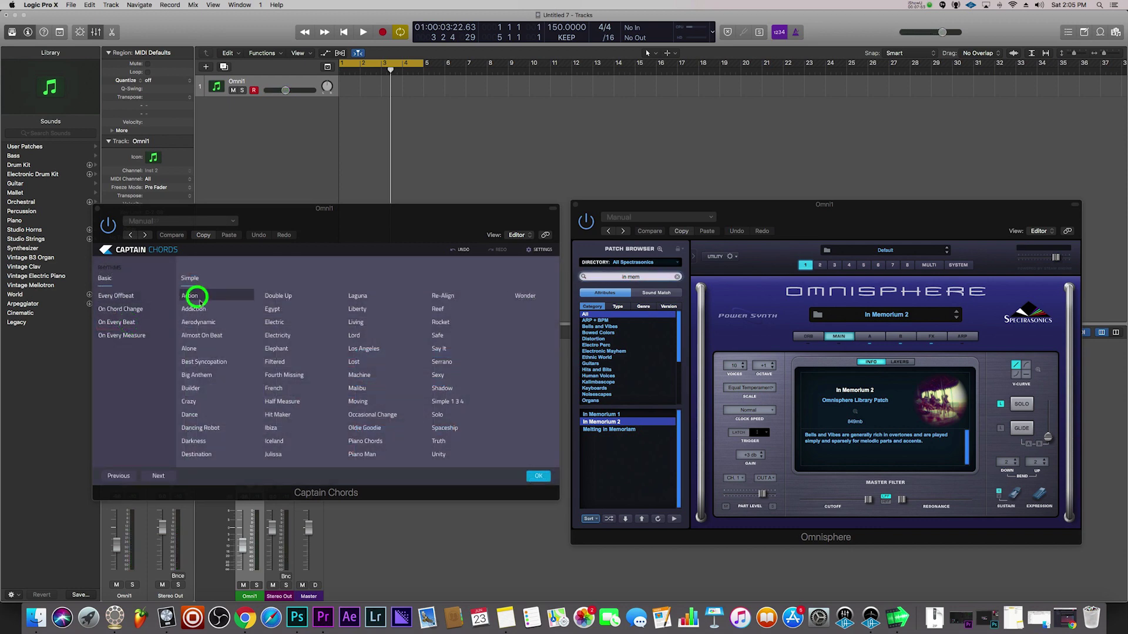
click(537, 478)
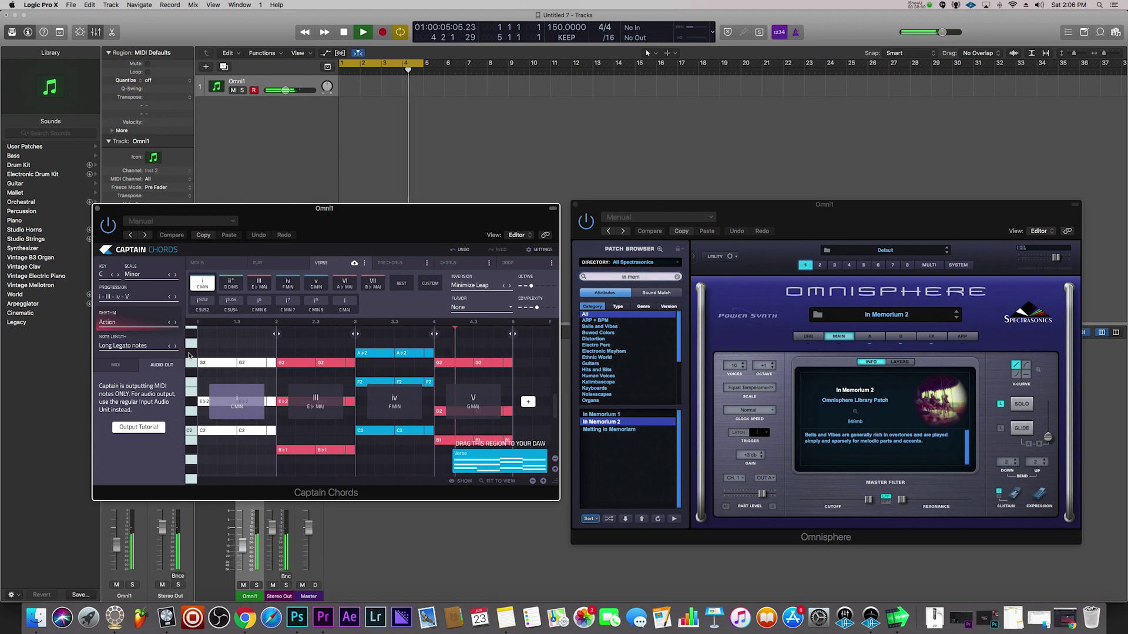
- Try Long 1/4 and Dotted 1/8 note lengths, then settle on Short 1/8 notes
click(123, 346)
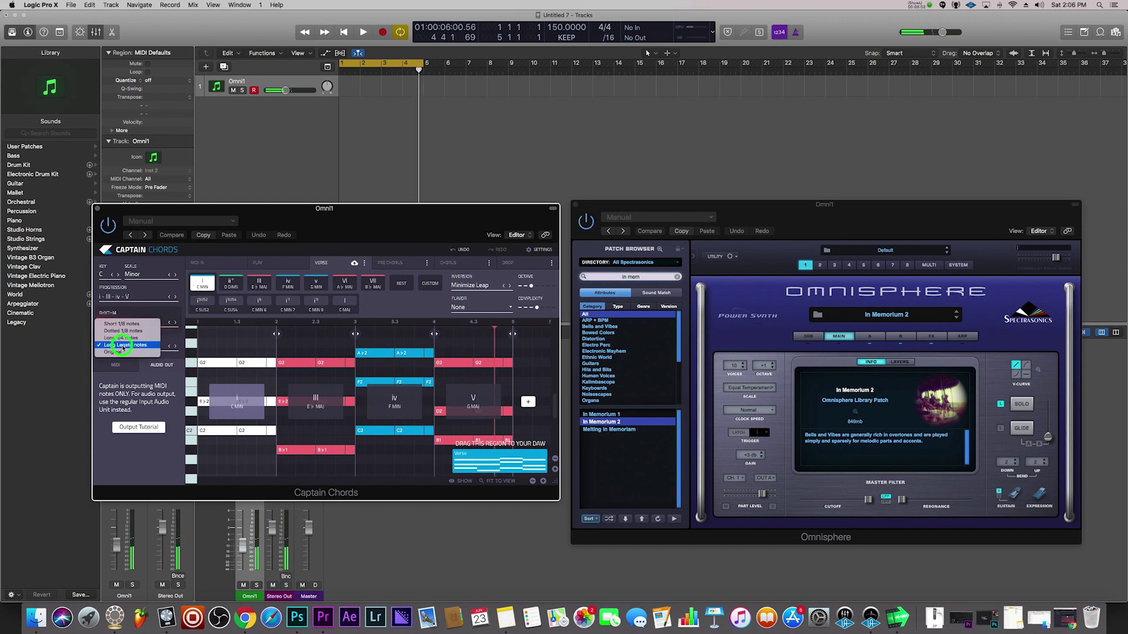
click(139, 339)
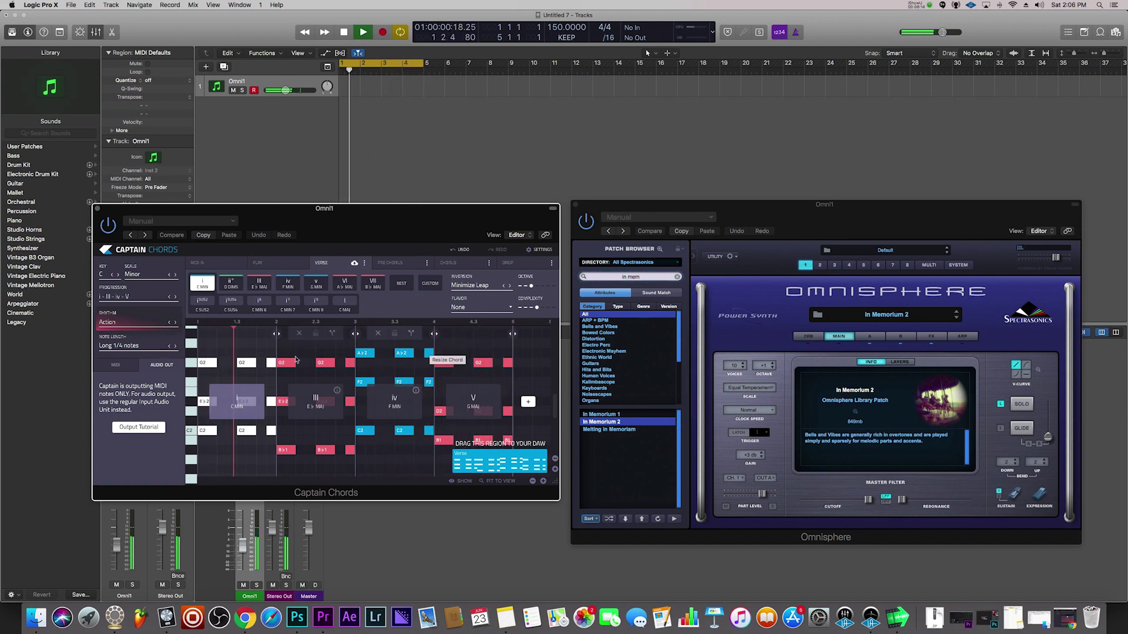
key(space)
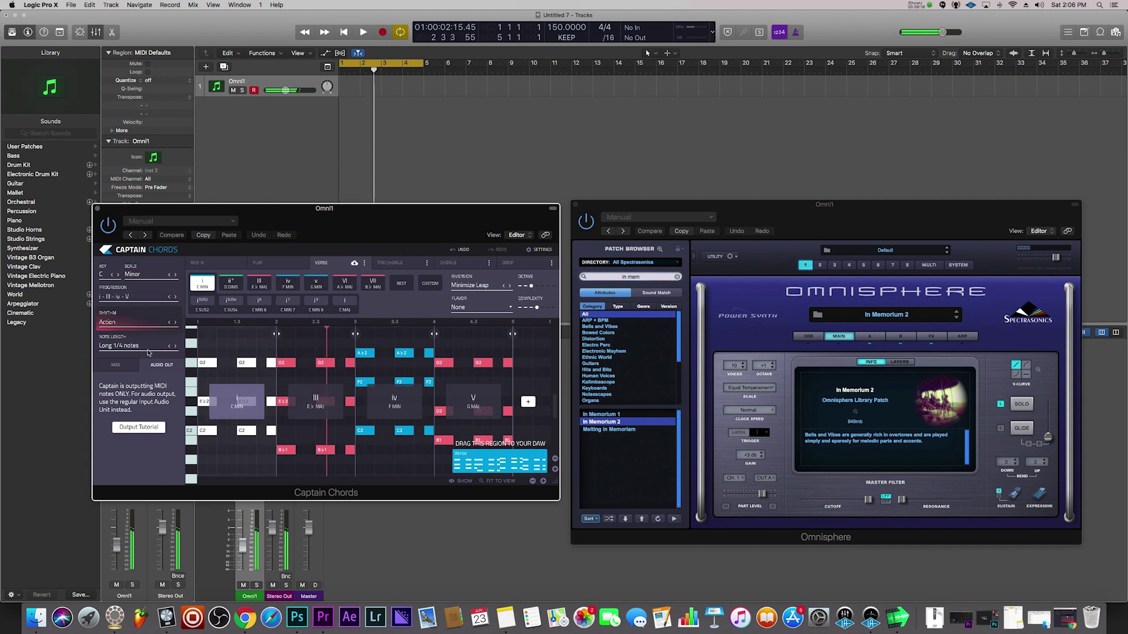
click(147, 346)
click(142, 337)
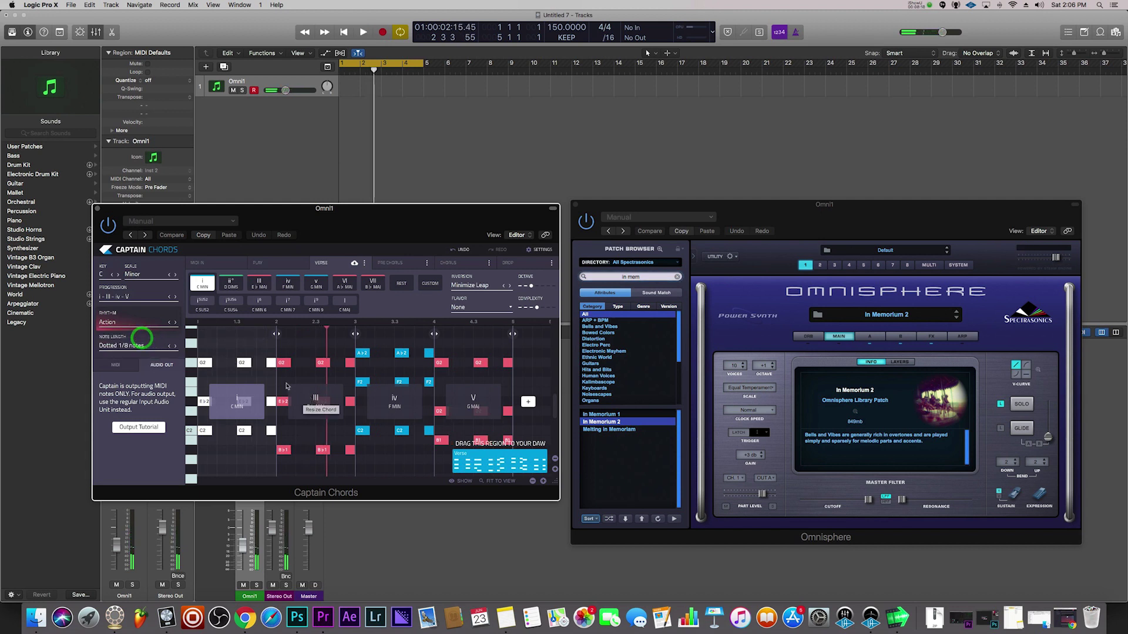
key(space)
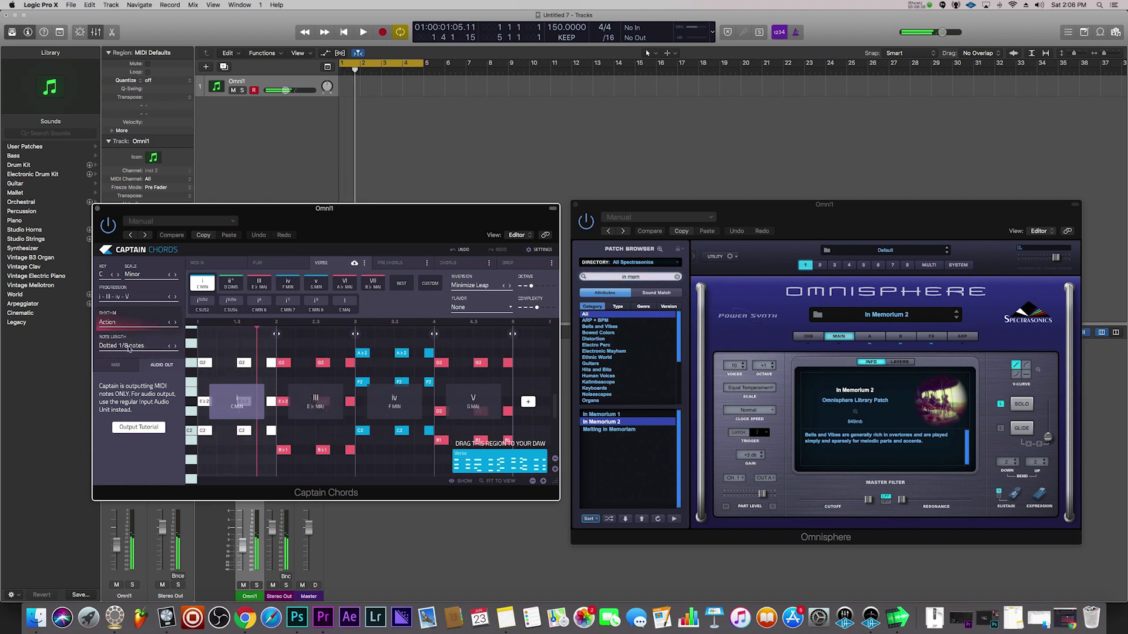
click(128, 346)
click(134, 339)
key(space)
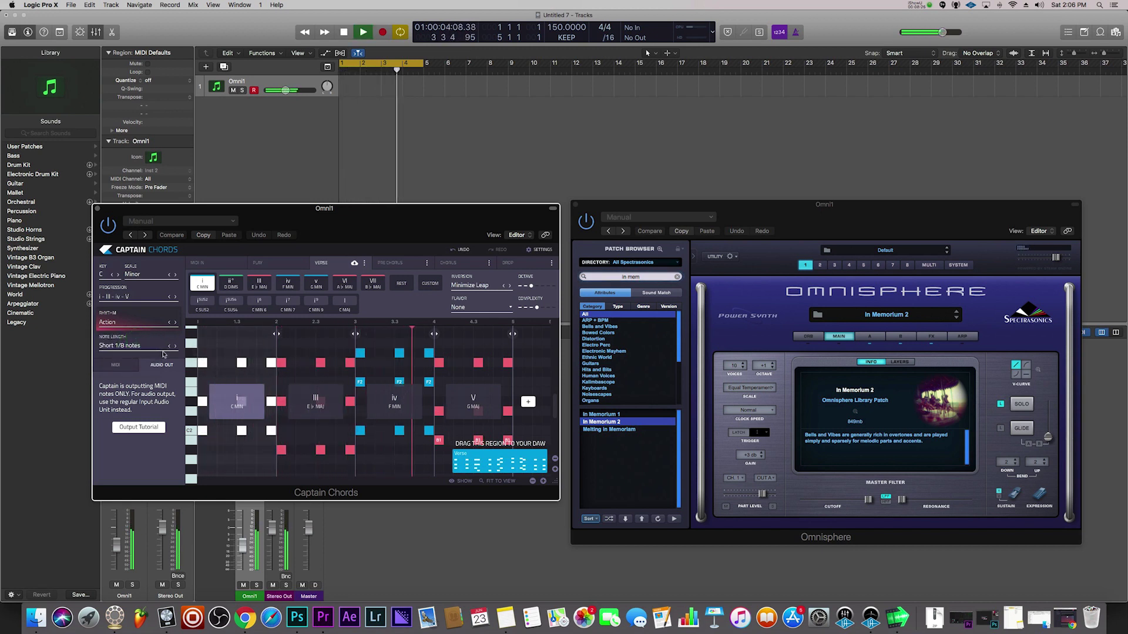
key(space)
- Raise the chord notes' velocity in the MIDI settings while previewing playback
click(117, 367)
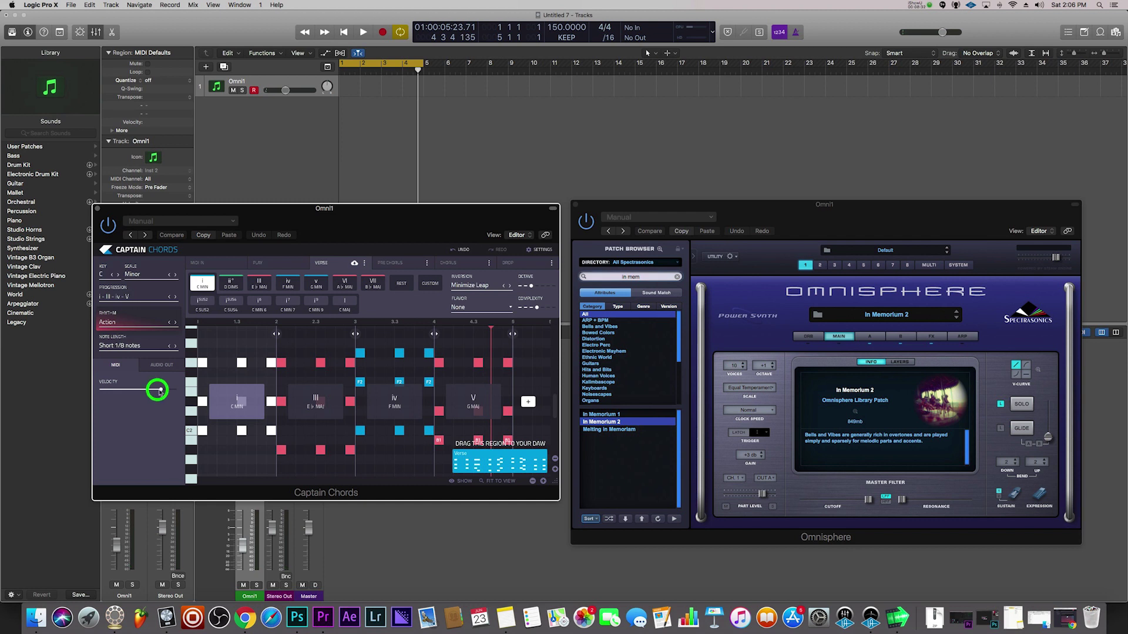
key(space)
drag(133, 391, 151, 393)
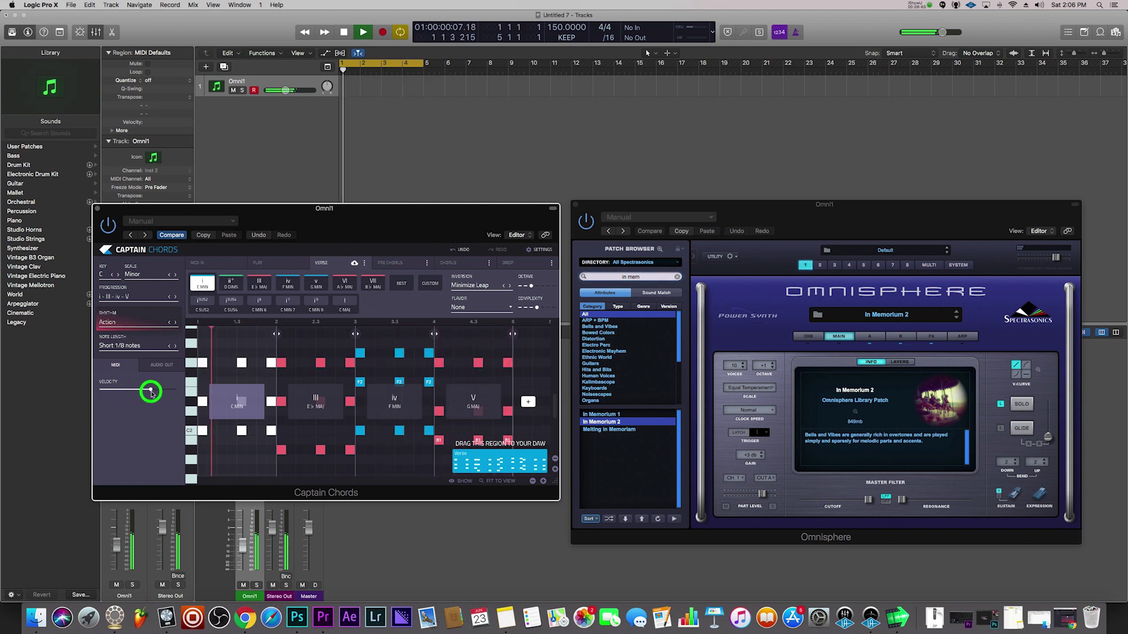
mouse_move(240, 371)
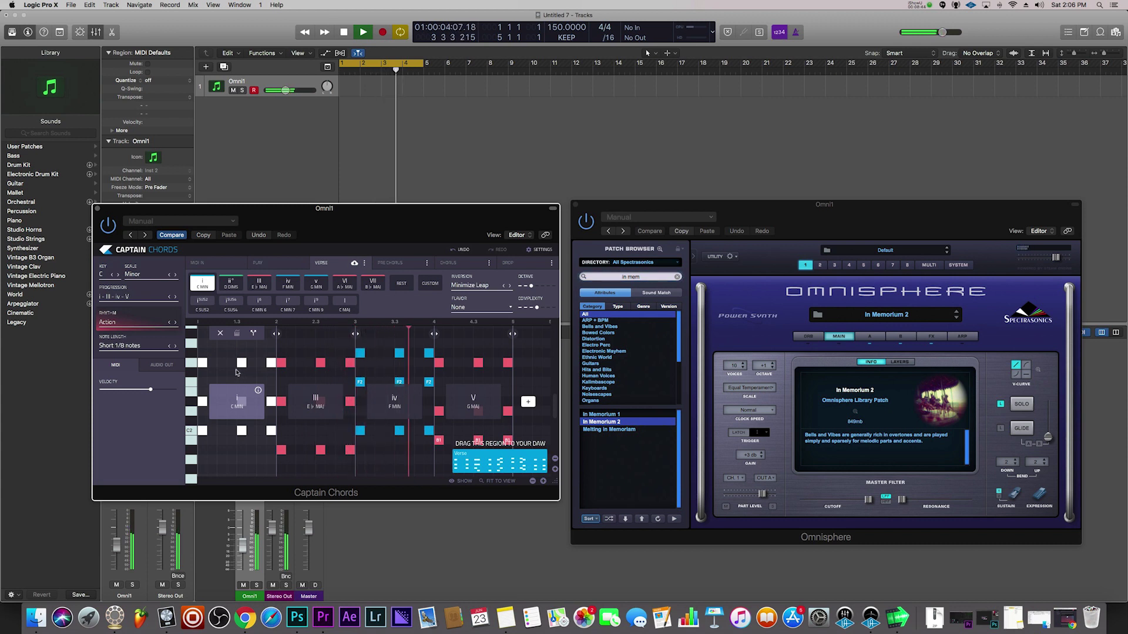
key(space)
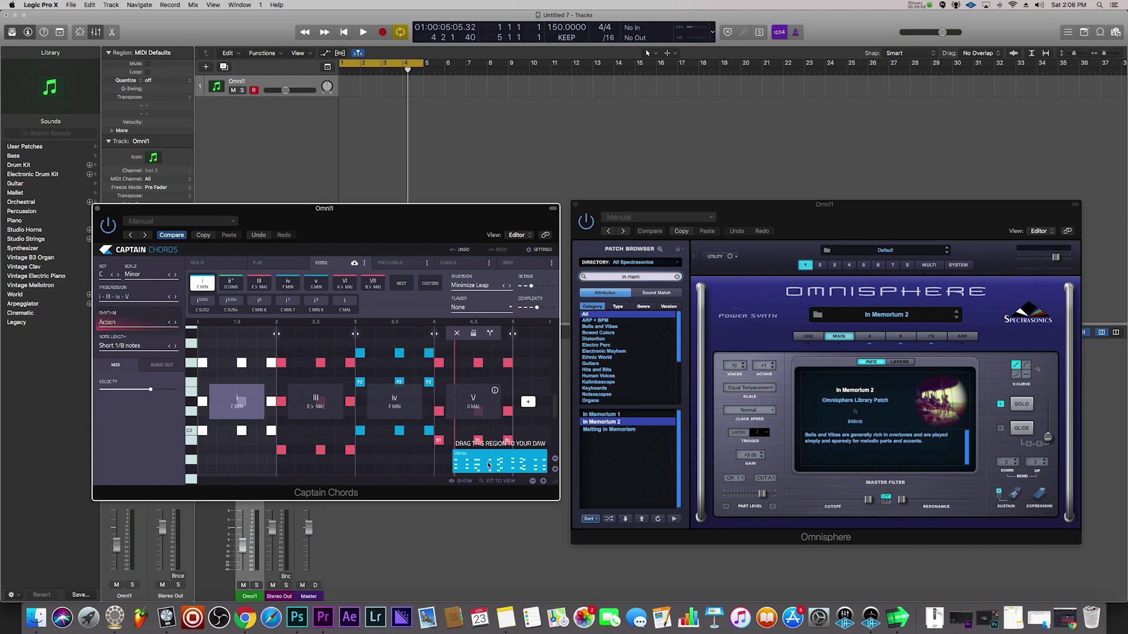
- Place the Verse progression as a MIDI region on Omni1 and open it in the piano roll
drag(495, 465, 339, 84)
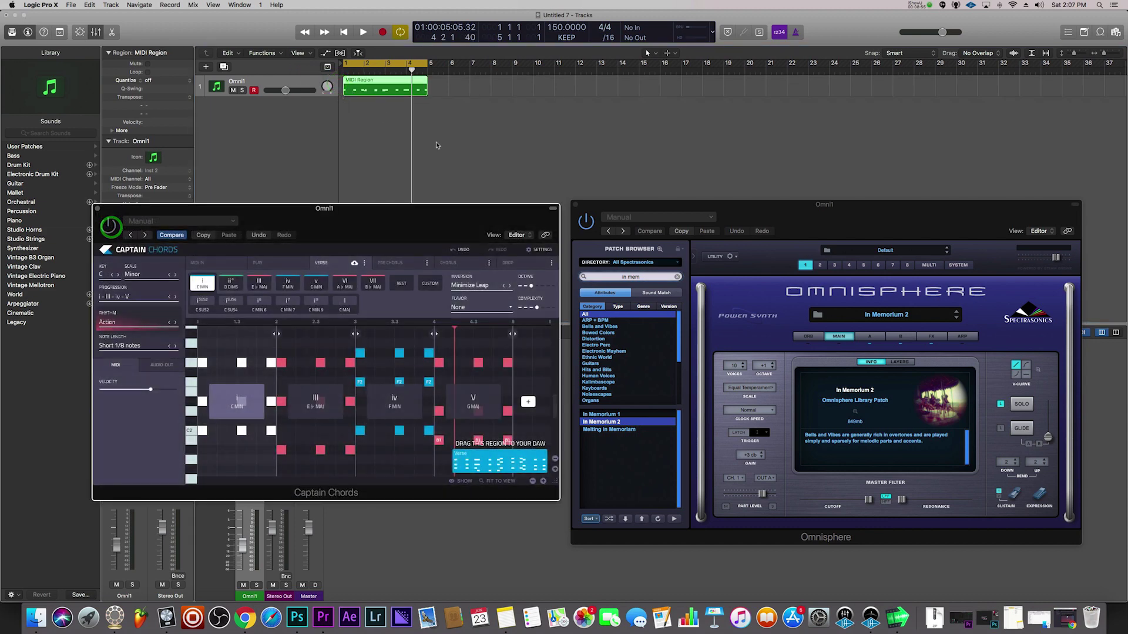
key(space)
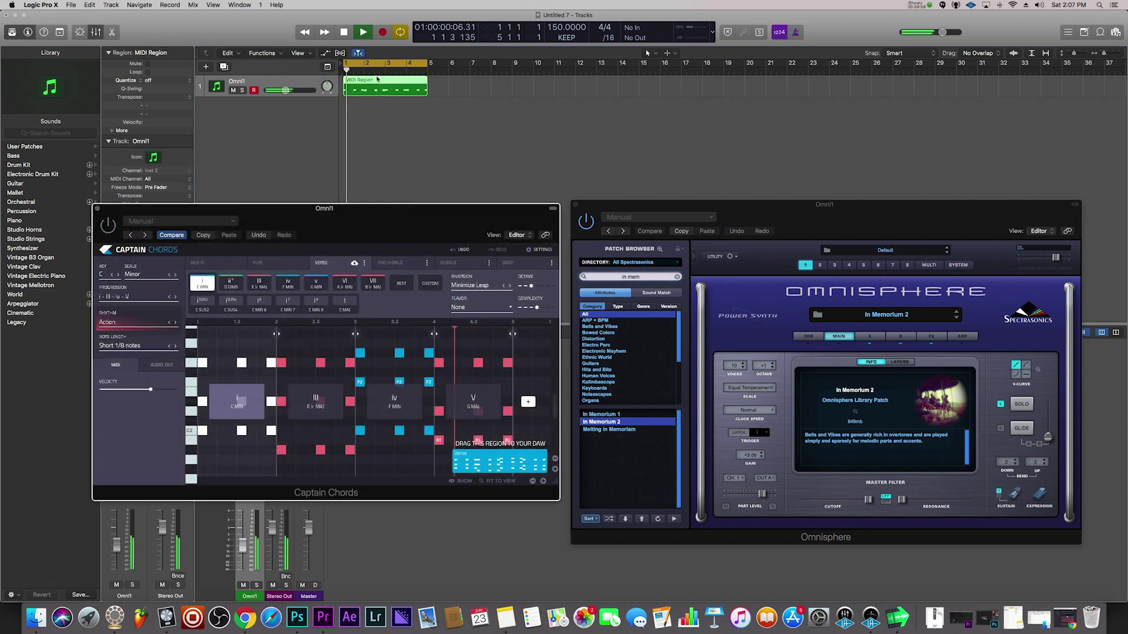
double_click(385, 88)
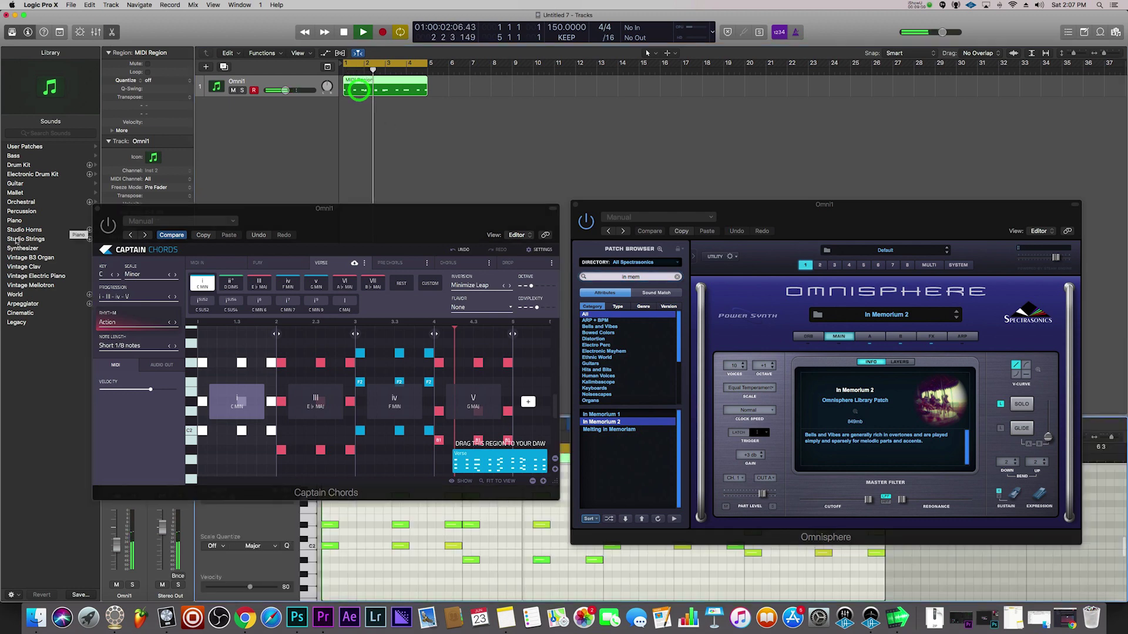
- Close the Captain Chords and Omnisphere windows, enlarge the piano roll, and add a second Omni1 track
click(99, 209)
click(575, 205)
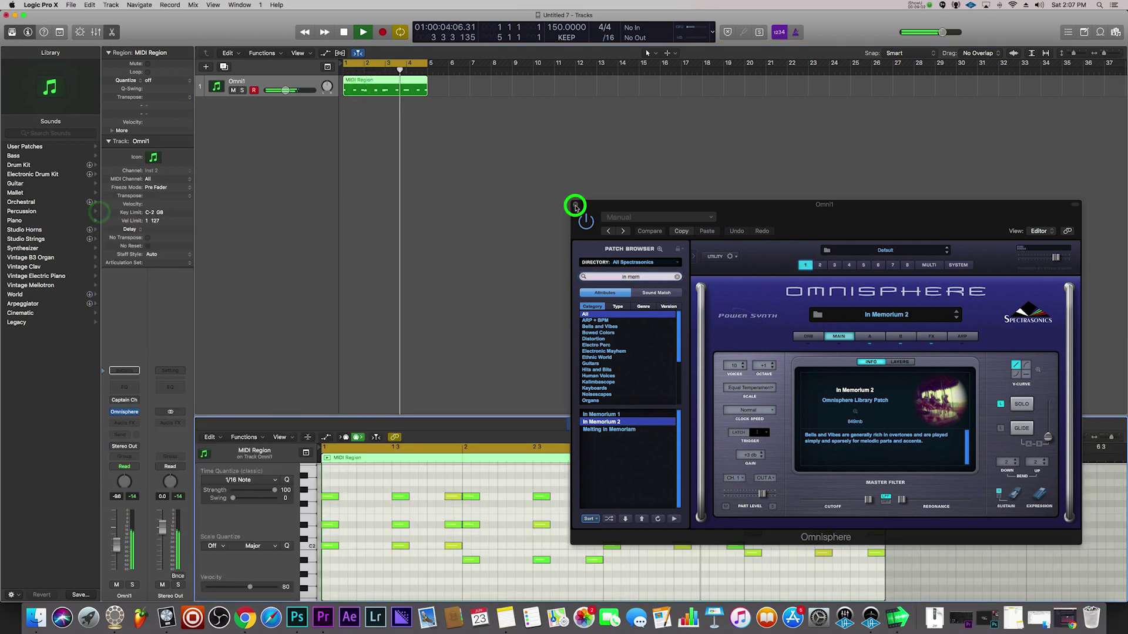
drag(446, 417, 445, 222)
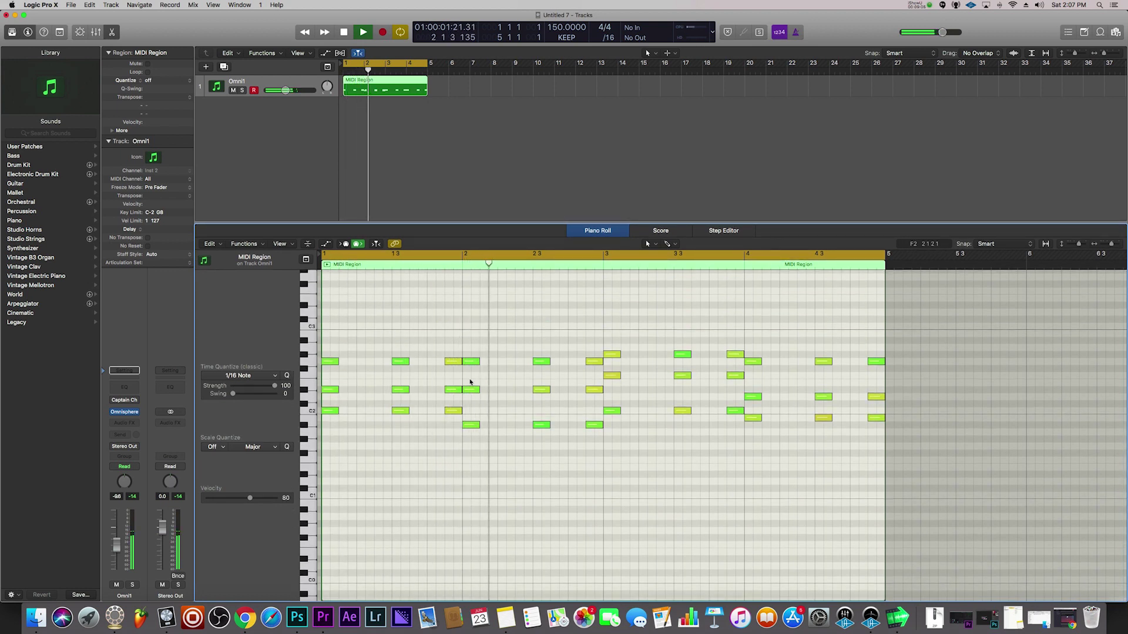
key(space)
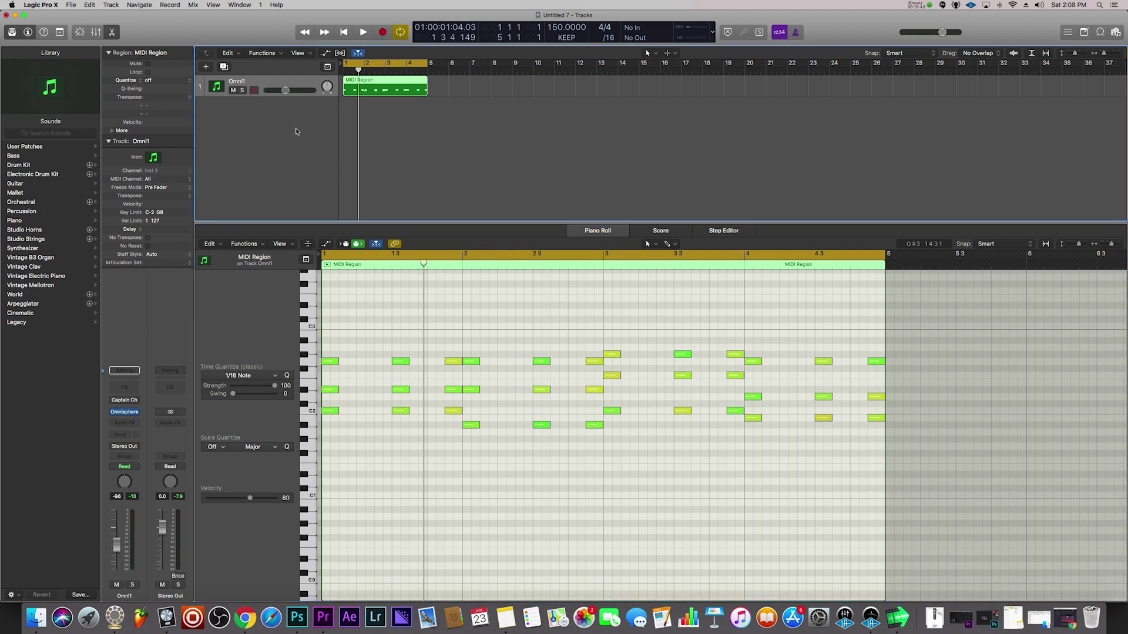
double_click(305, 150)
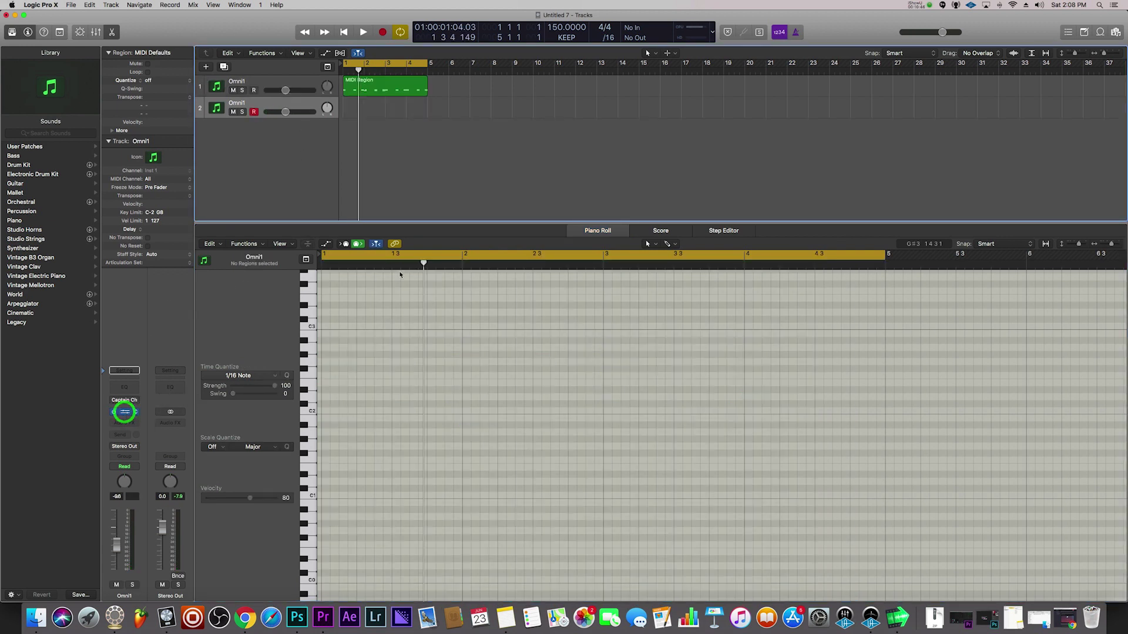
- Load Floating Celeste from the In Memorium 2 Sound Match list, after trying Chinese Wisdom
click(125, 411)
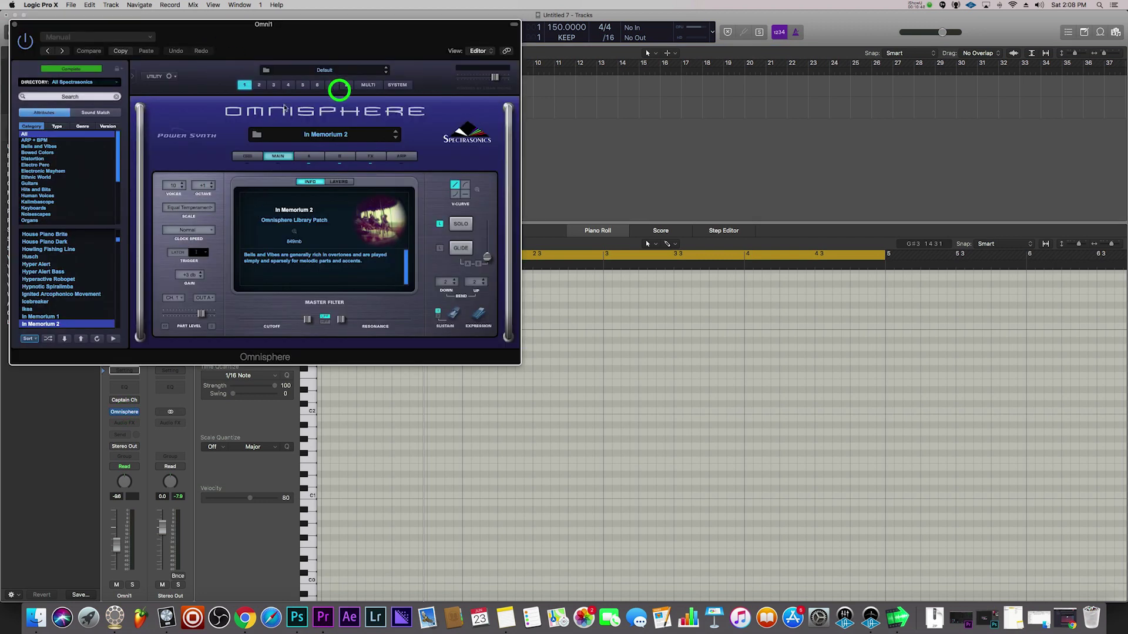
click(104, 113)
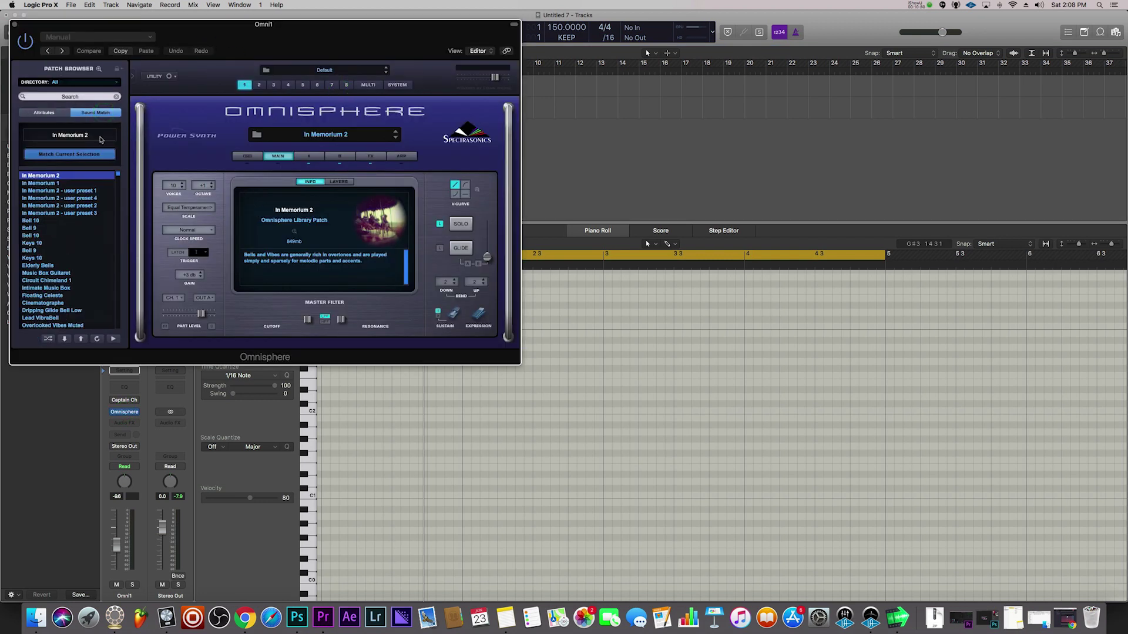
scroll(51, 227, down, 4)
click(53, 251)
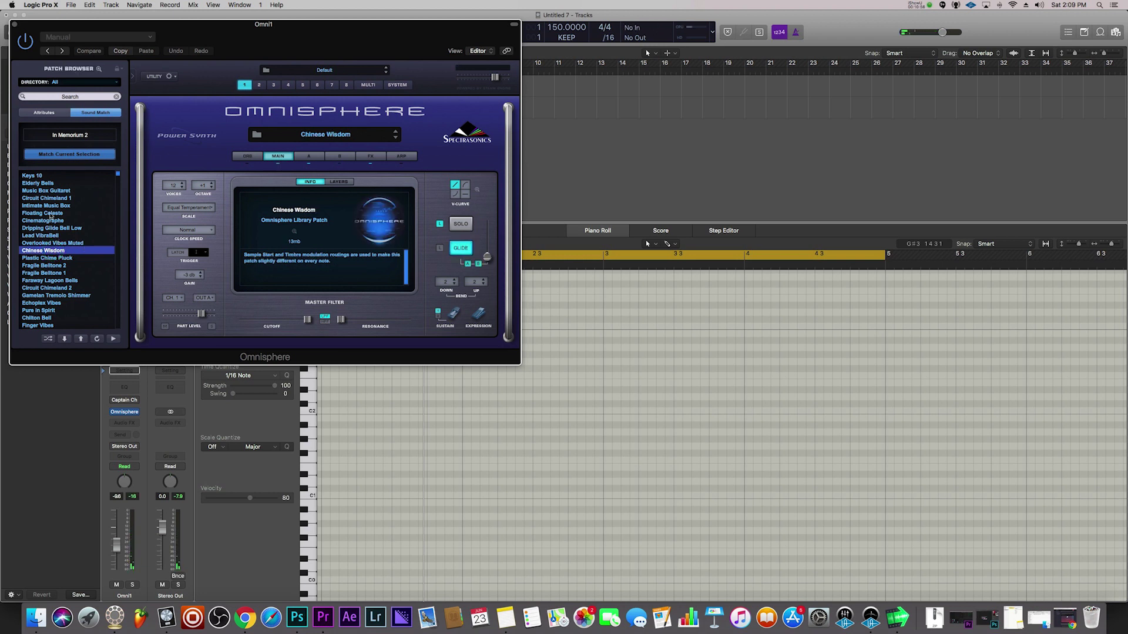
click(46, 213)
click(15, 25)
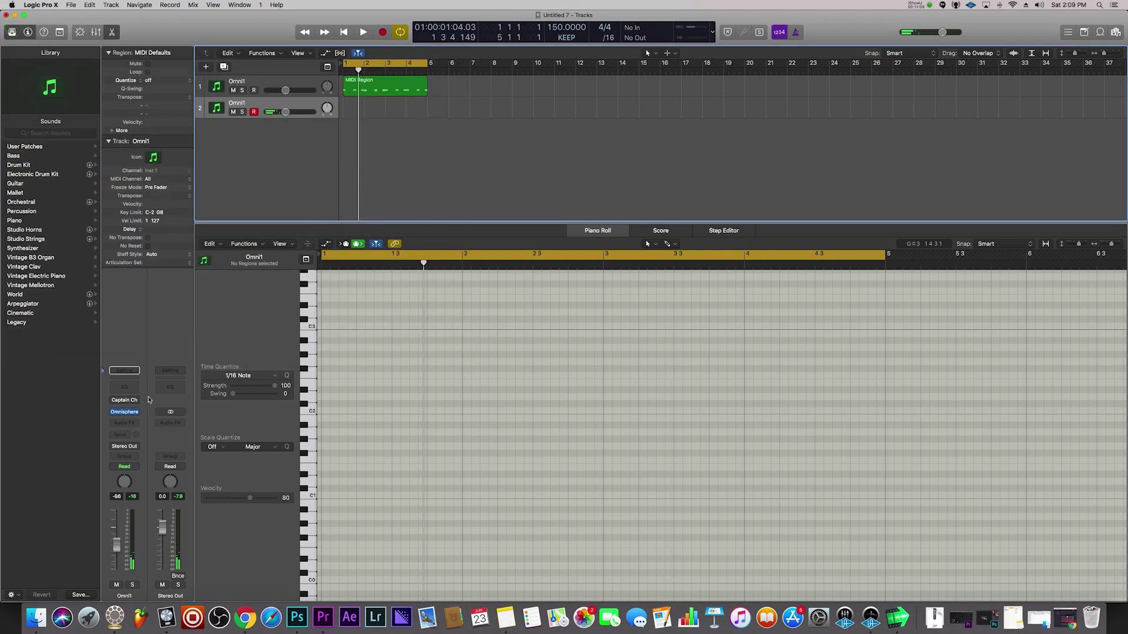
- Set track 2's Captain Chords rhythm to Aerodynamic and preview it
click(123, 401)
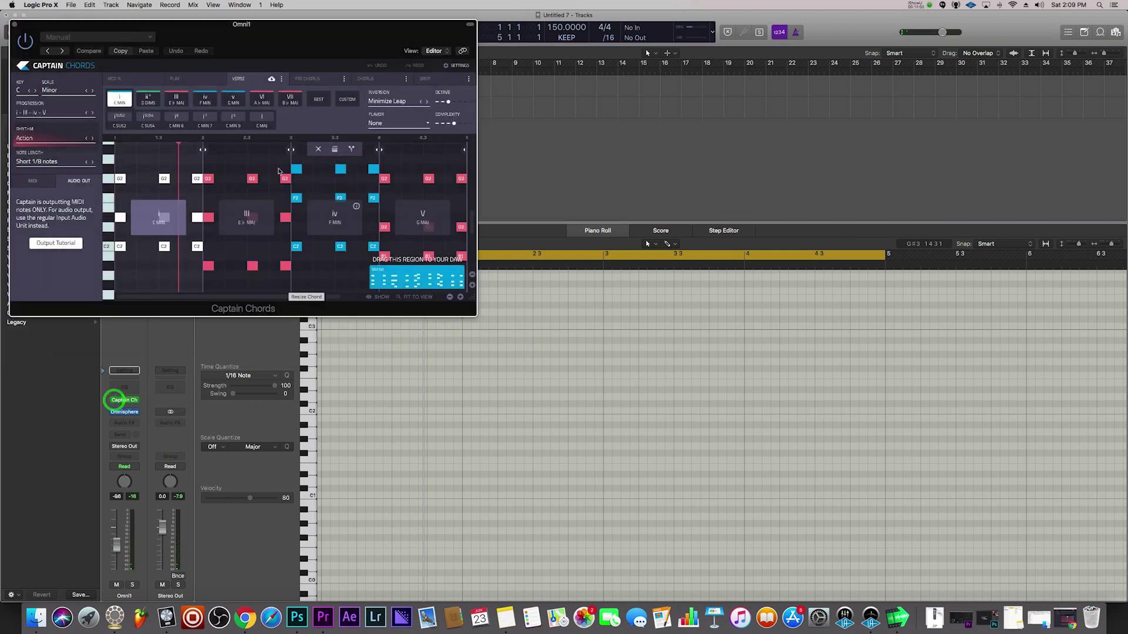
drag(275, 42, 610, 169)
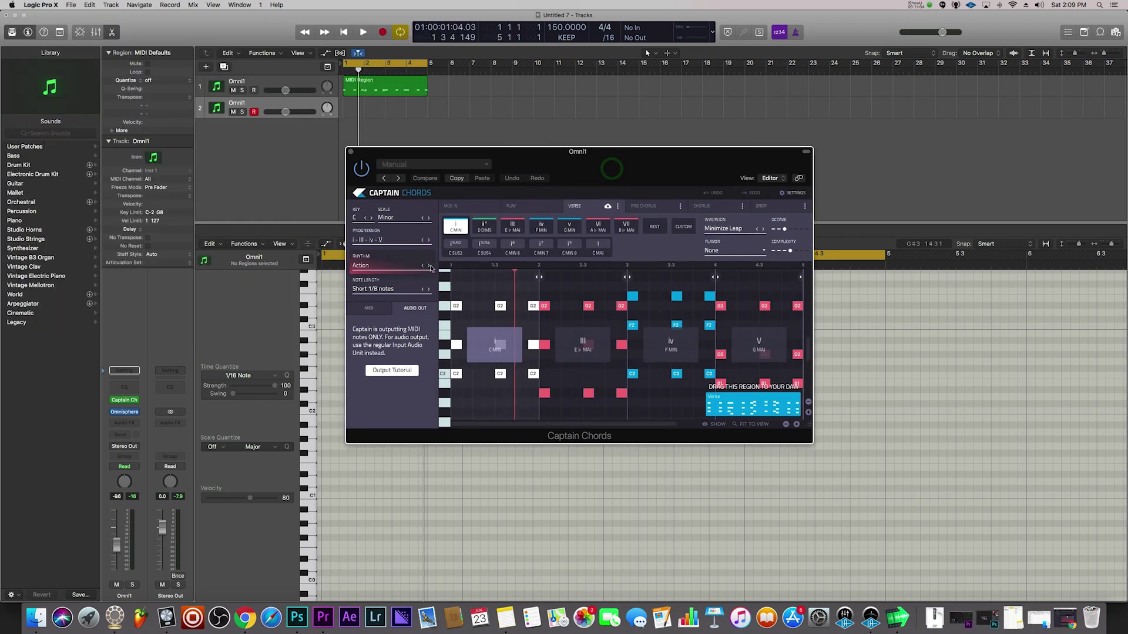
click(429, 266)
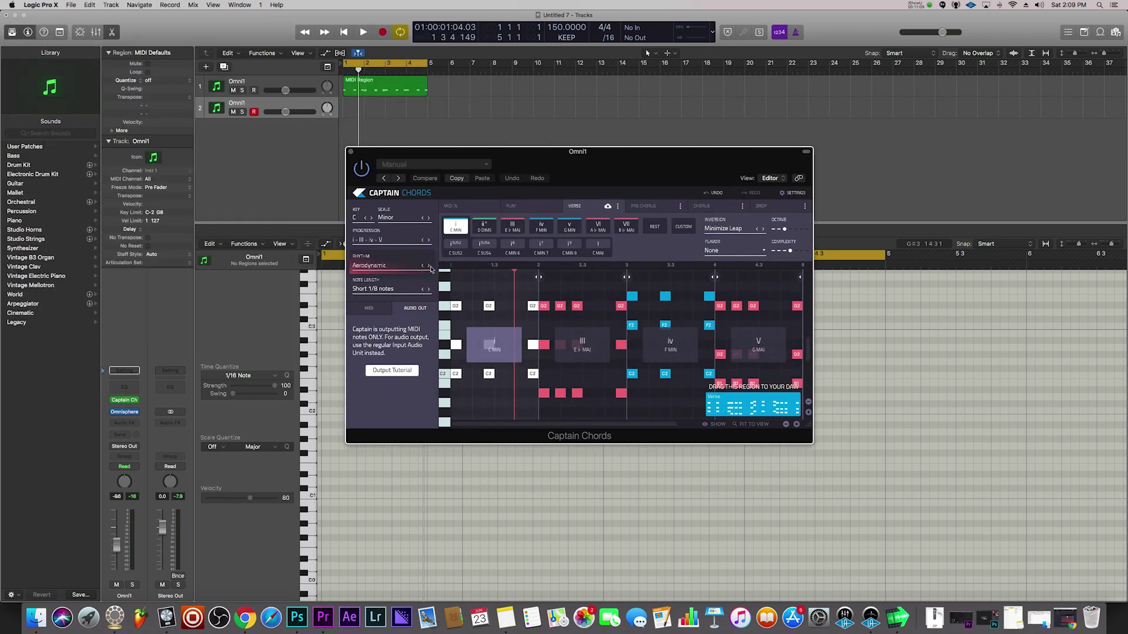
key(space)
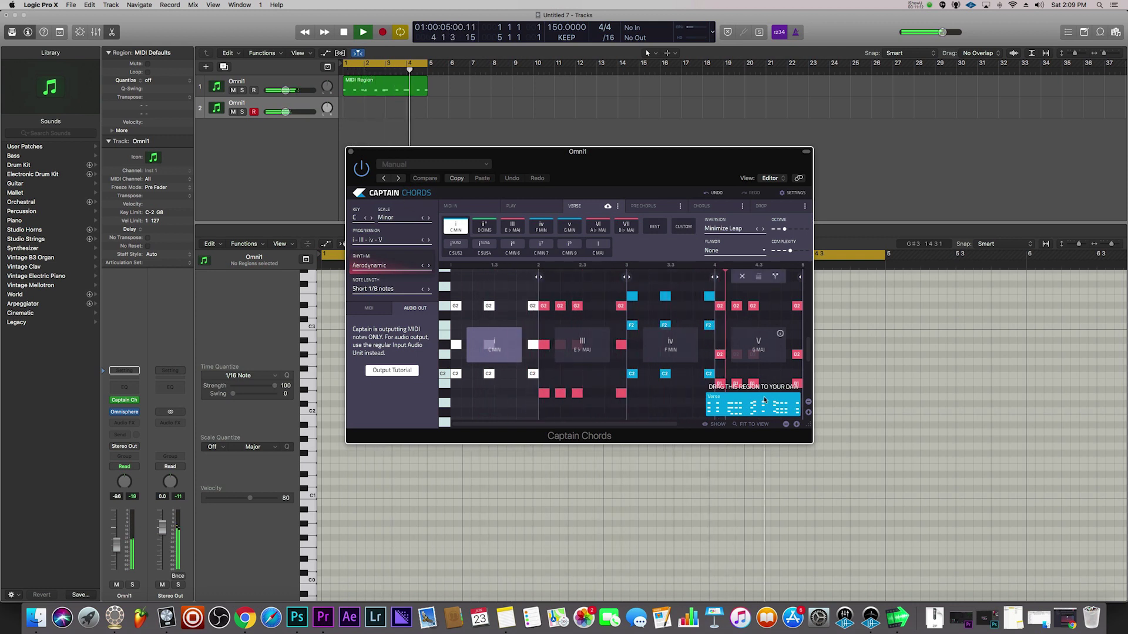
key(space)
- Place the Verse progression on track 2 and lower its volume to -11.2 dB
drag(756, 413, 344, 109)
key(space)
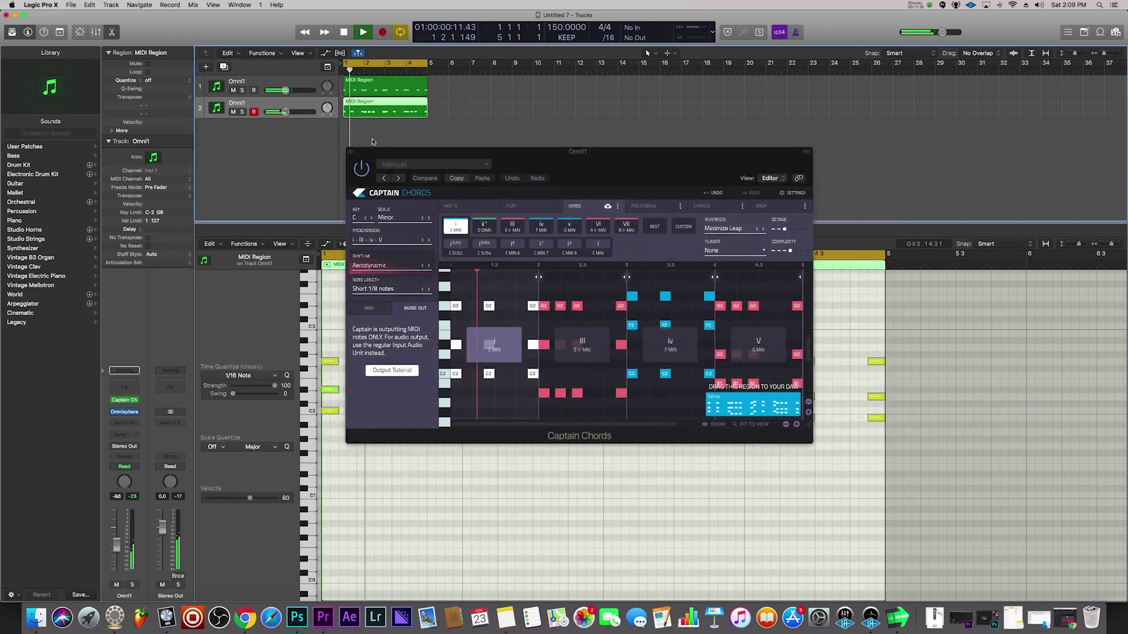
click(284, 112)
drag(284, 112, 280, 112)
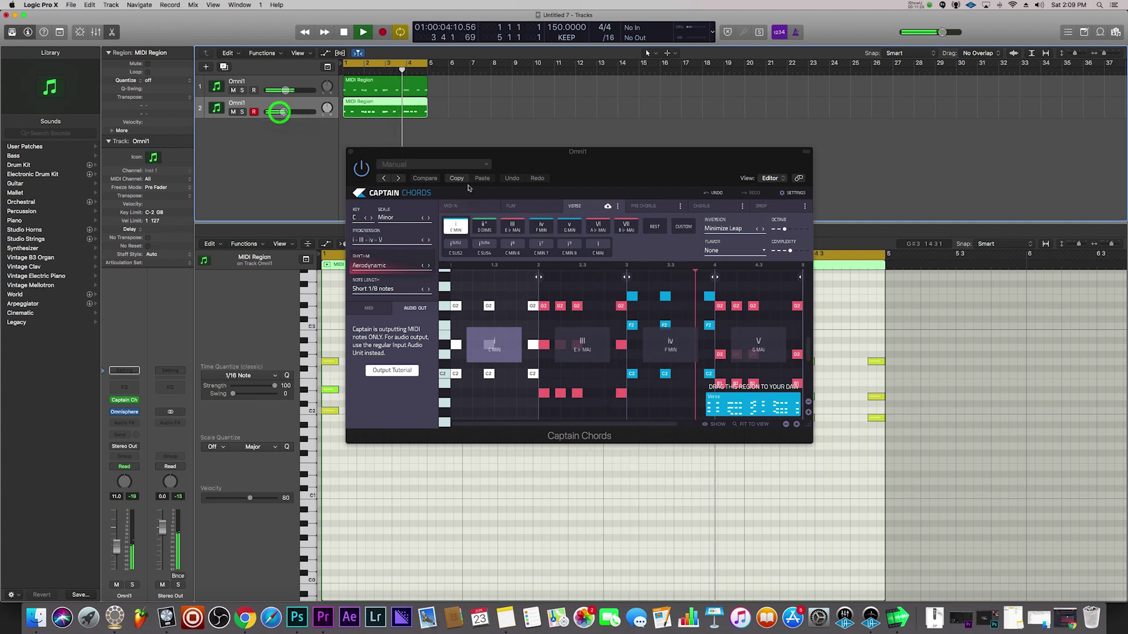